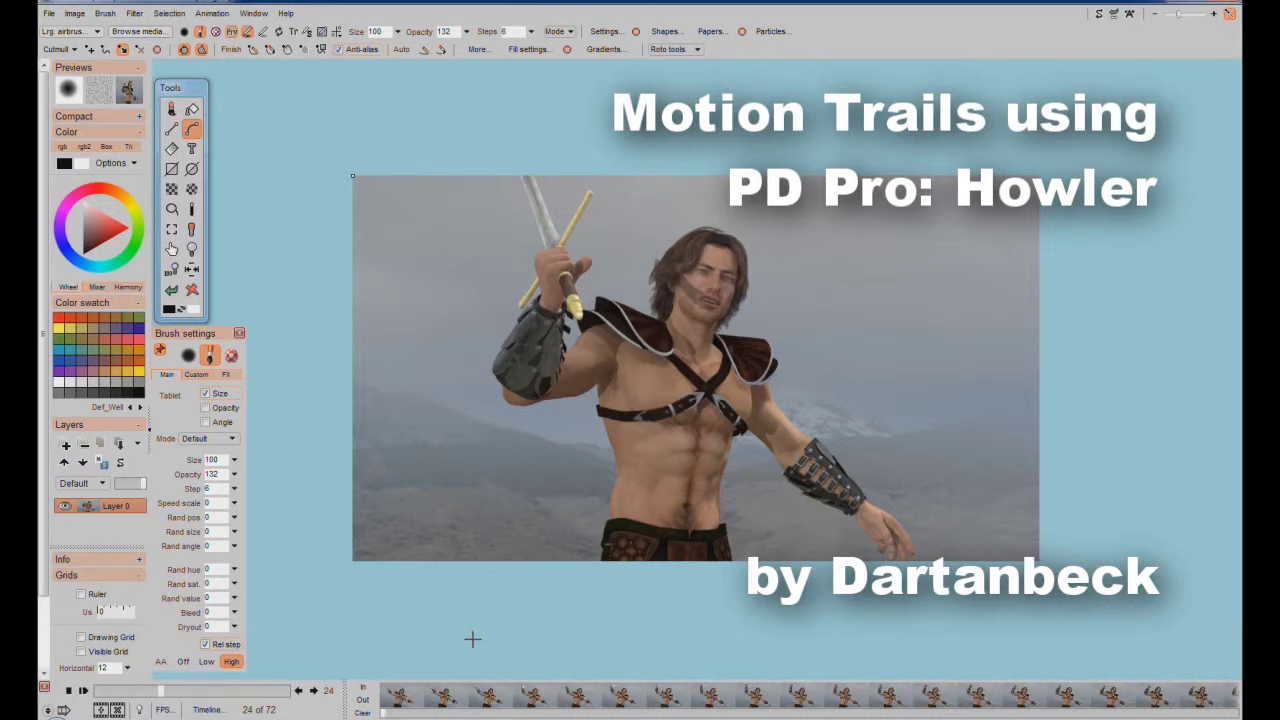
# - Scrub and play the 72-frame animation to examine the warrior's sword swing
pyautogui.moveTo(160, 690); pyautogui.dragTo(222, 697)
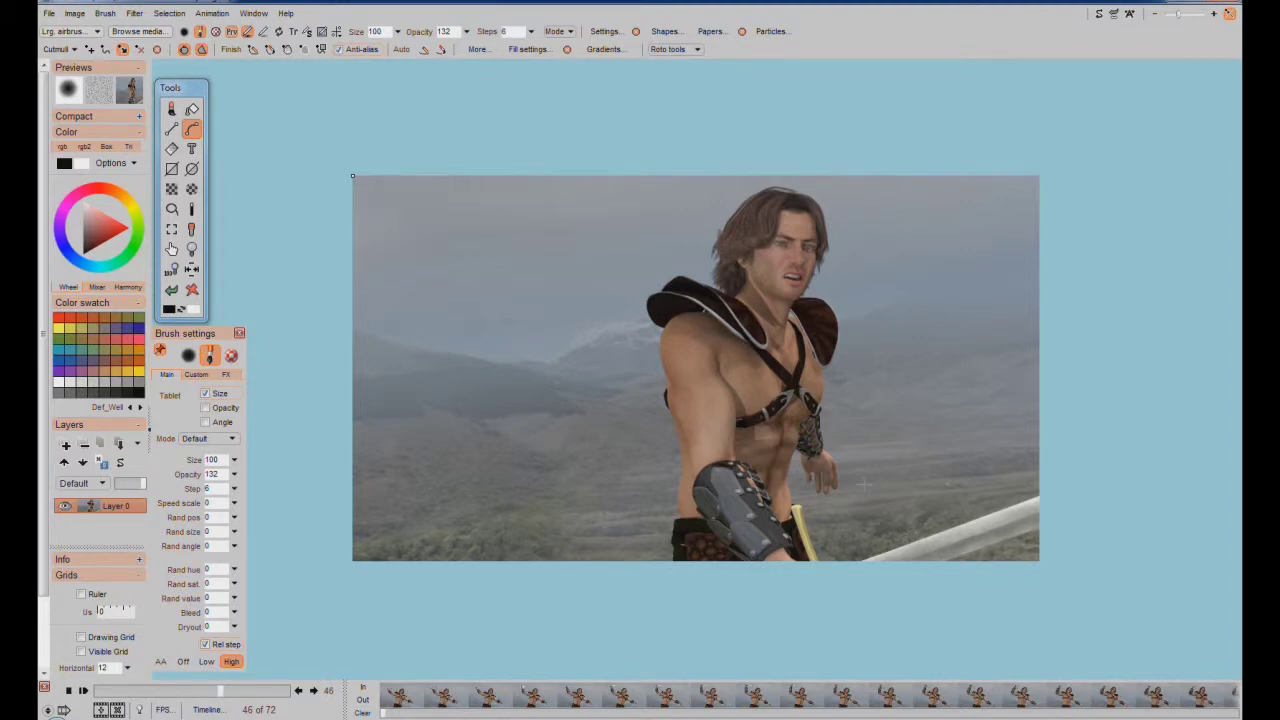
pyautogui.moveTo(220, 700); pyautogui.dragTo(87, 714)
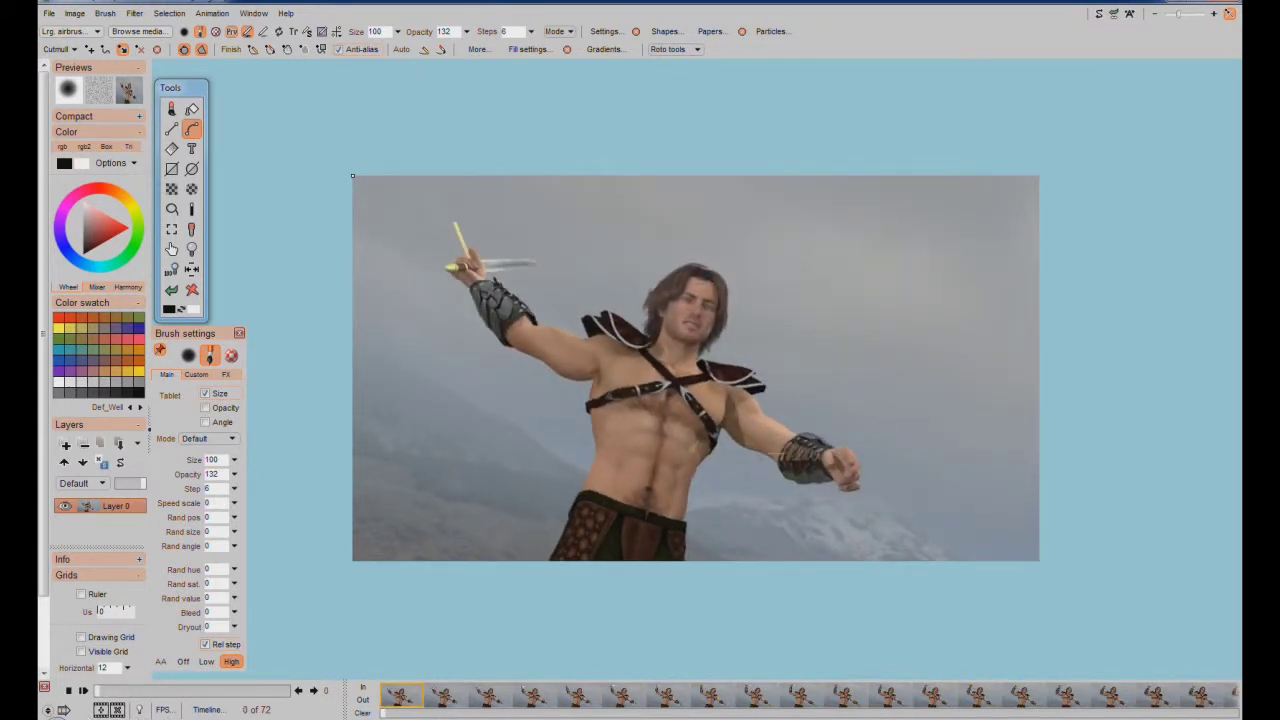
pyautogui.moveTo(96, 690); pyautogui.dragTo(120, 692)
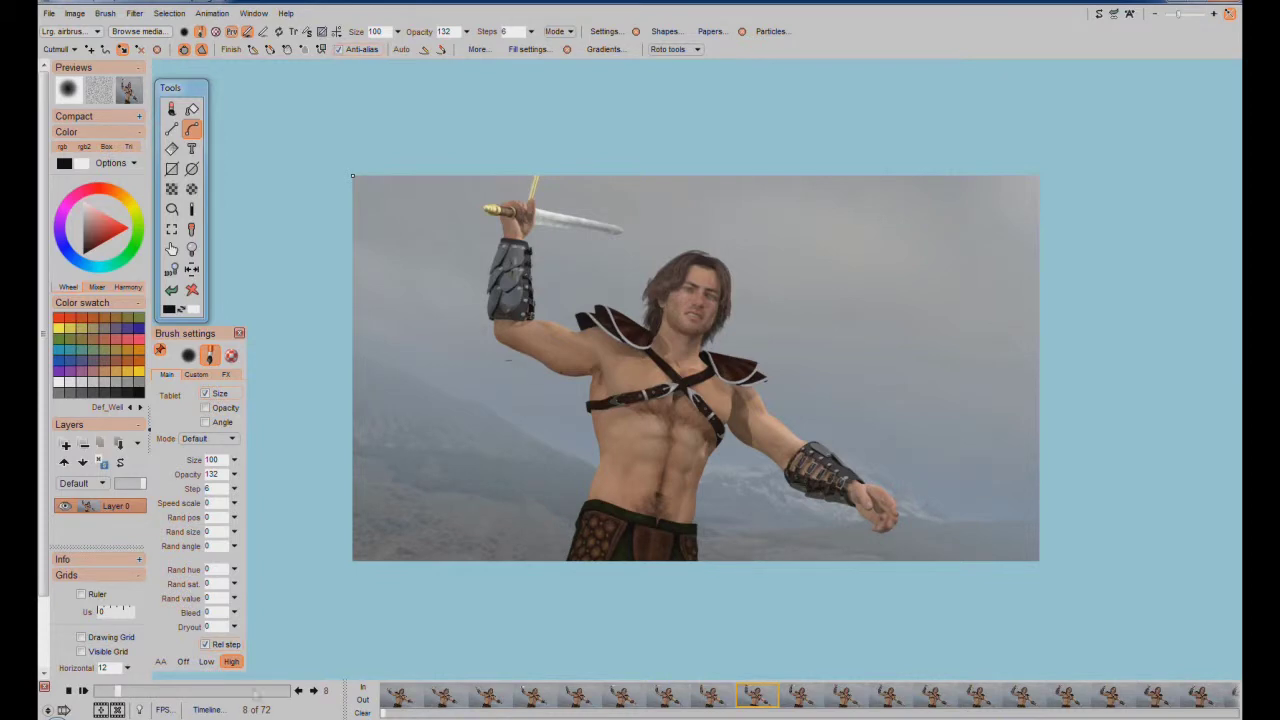
pyautogui.moveTo(113, 692); pyautogui.dragTo(207, 716)
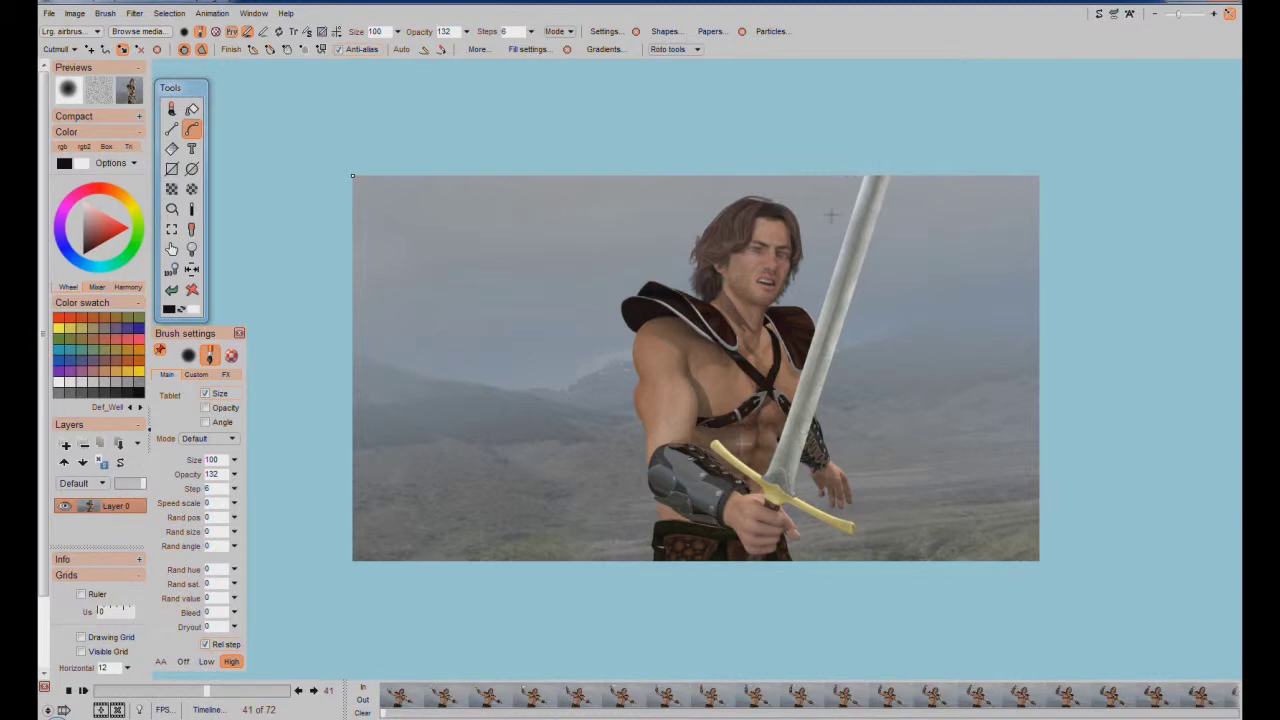
pyautogui.moveTo(210, 695); pyautogui.dragTo(120, 696)
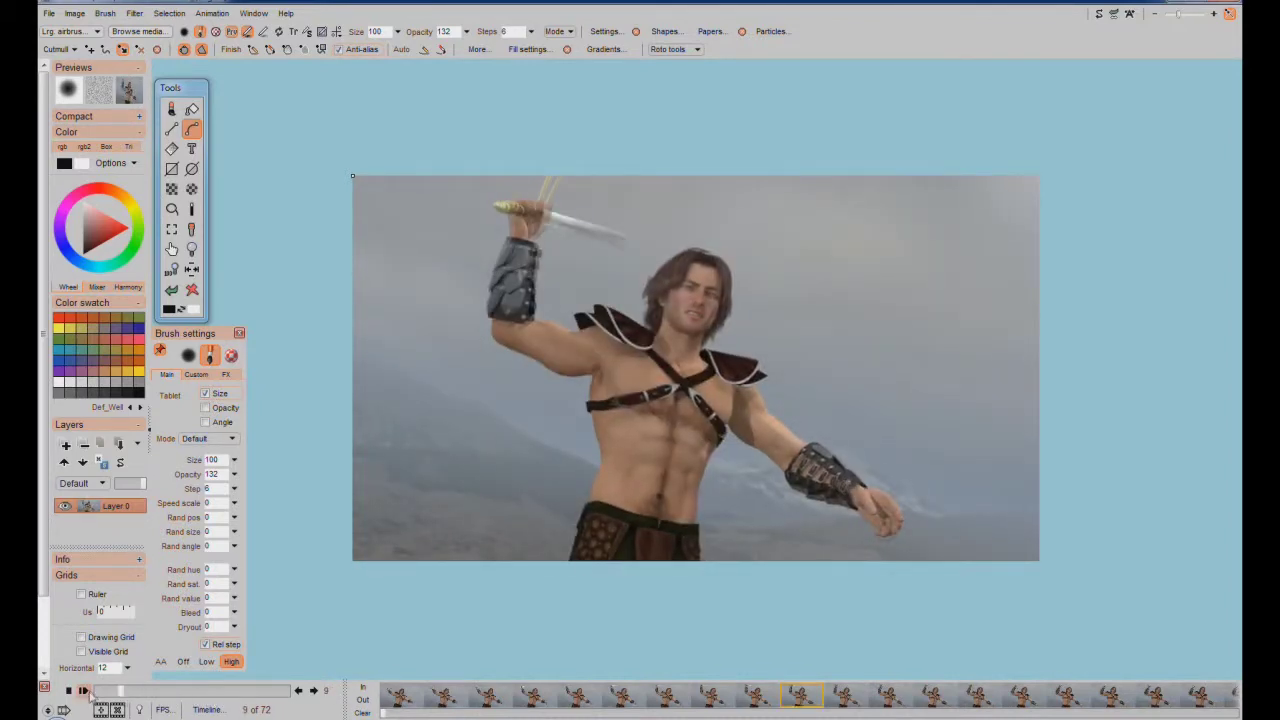
pyautogui.click(84, 690)
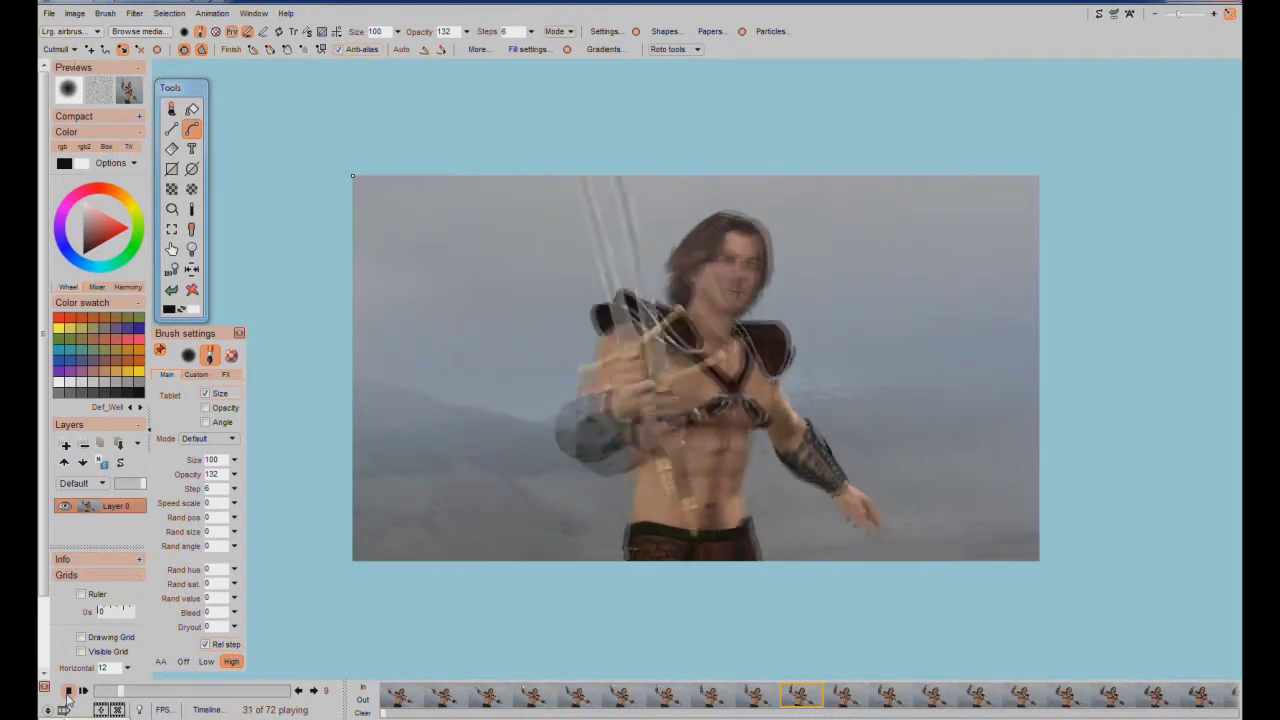
pyautogui.click(67, 690)
# - Examine frames 32 to 47 to find where the sword swings fast enough for a motion trail
pyautogui.click(188, 690)
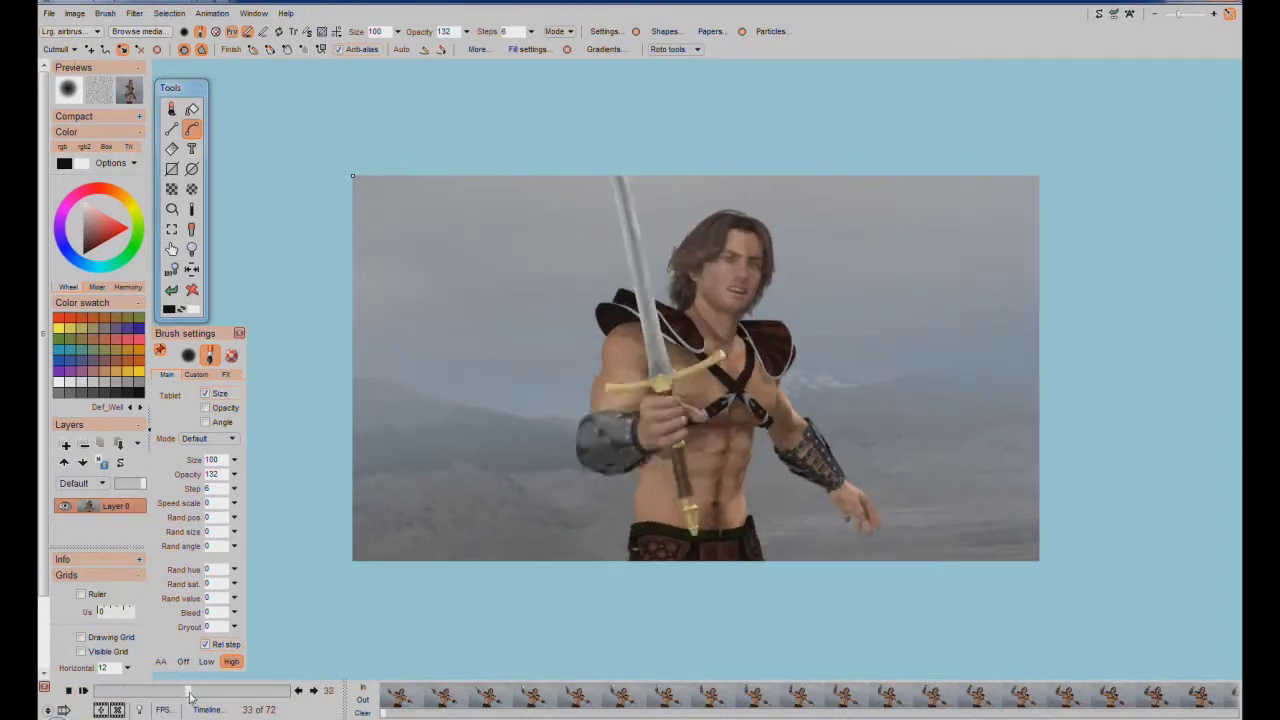
pyautogui.moveTo(188, 692); pyautogui.dragTo(203, 694)
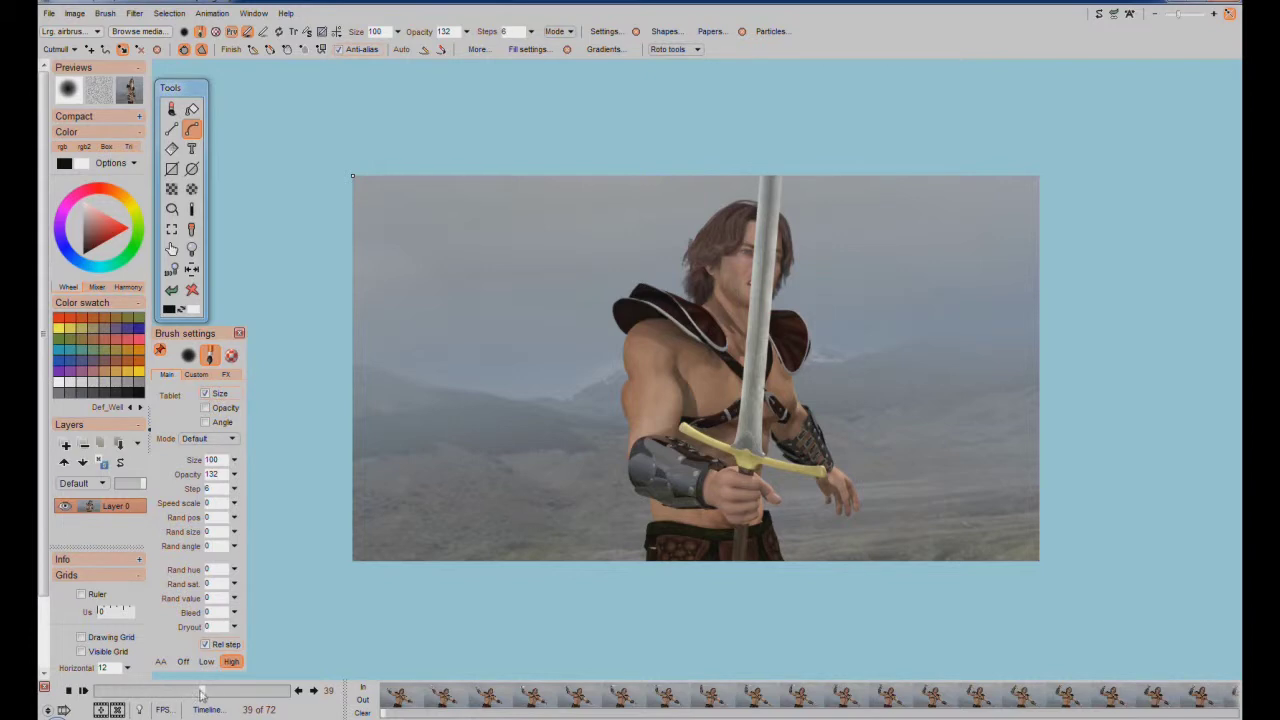
pyautogui.moveTo(204, 692)
pyautogui.mouseDown()
pyautogui.moveTo(176, 690)
pyautogui.moveTo(202, 691)
pyautogui.mouseUp()
pyautogui.moveTo(186, 685); pyautogui.dragTo(226, 698)
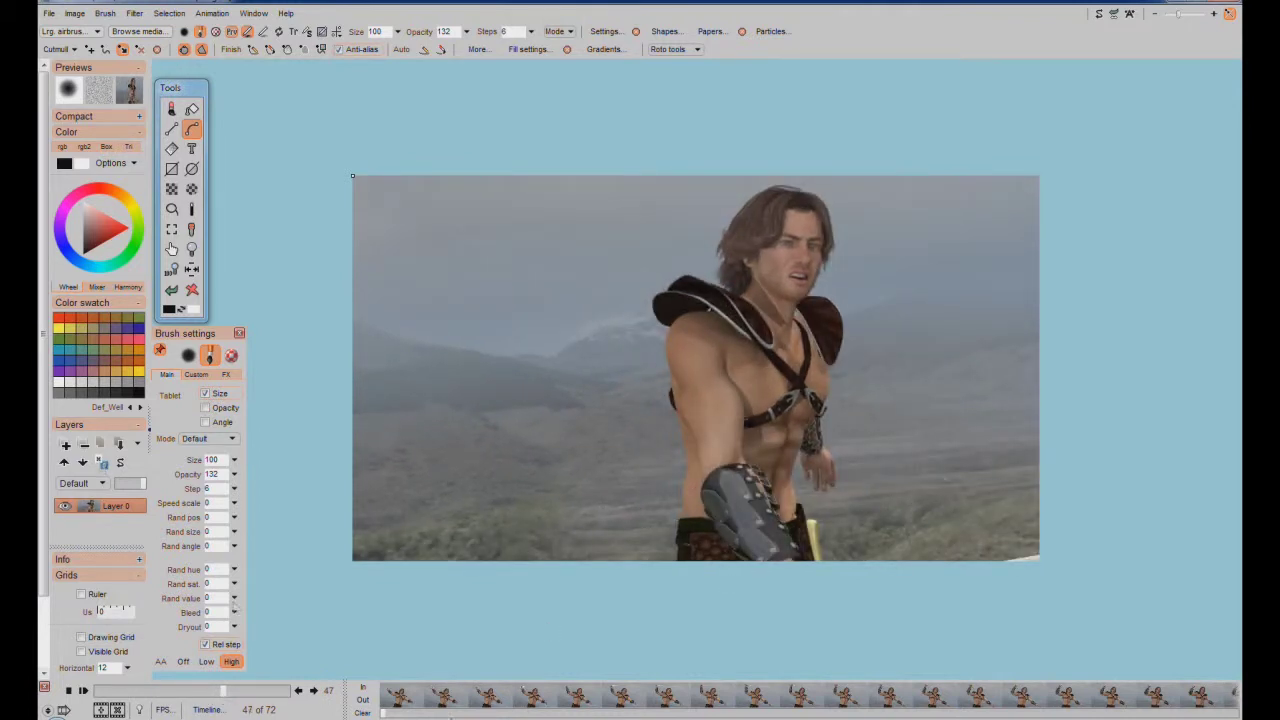
pyautogui.moveTo(224, 703); pyautogui.dragTo(205, 707)
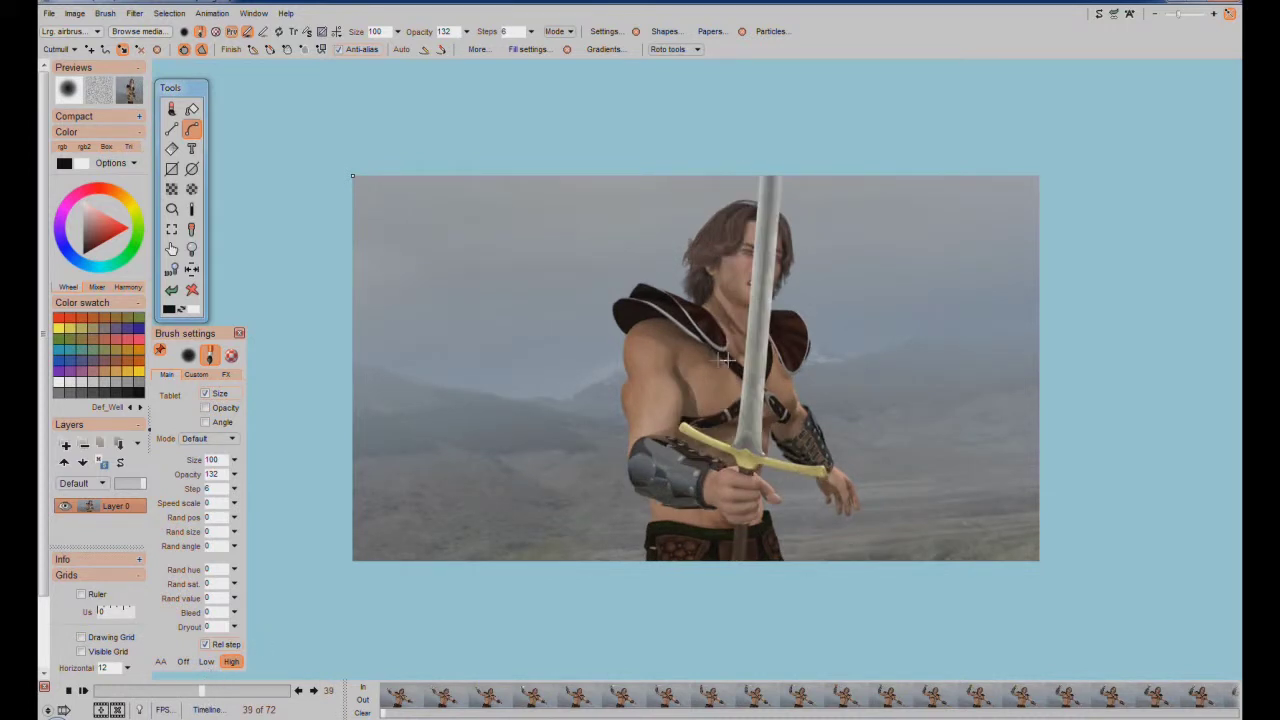
pyautogui.moveTo(202, 691); pyautogui.dragTo(195, 703)
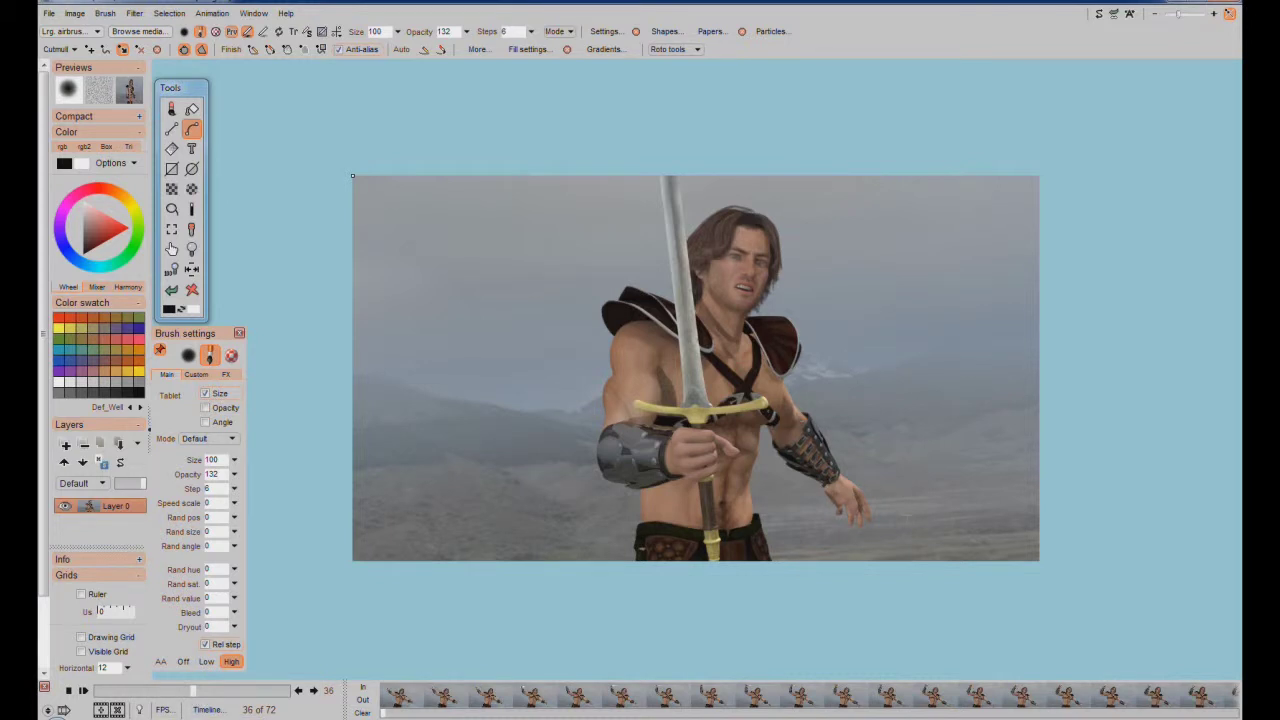
pyautogui.moveTo(193, 690); pyautogui.dragTo(203, 695)
pyautogui.click(83, 690)
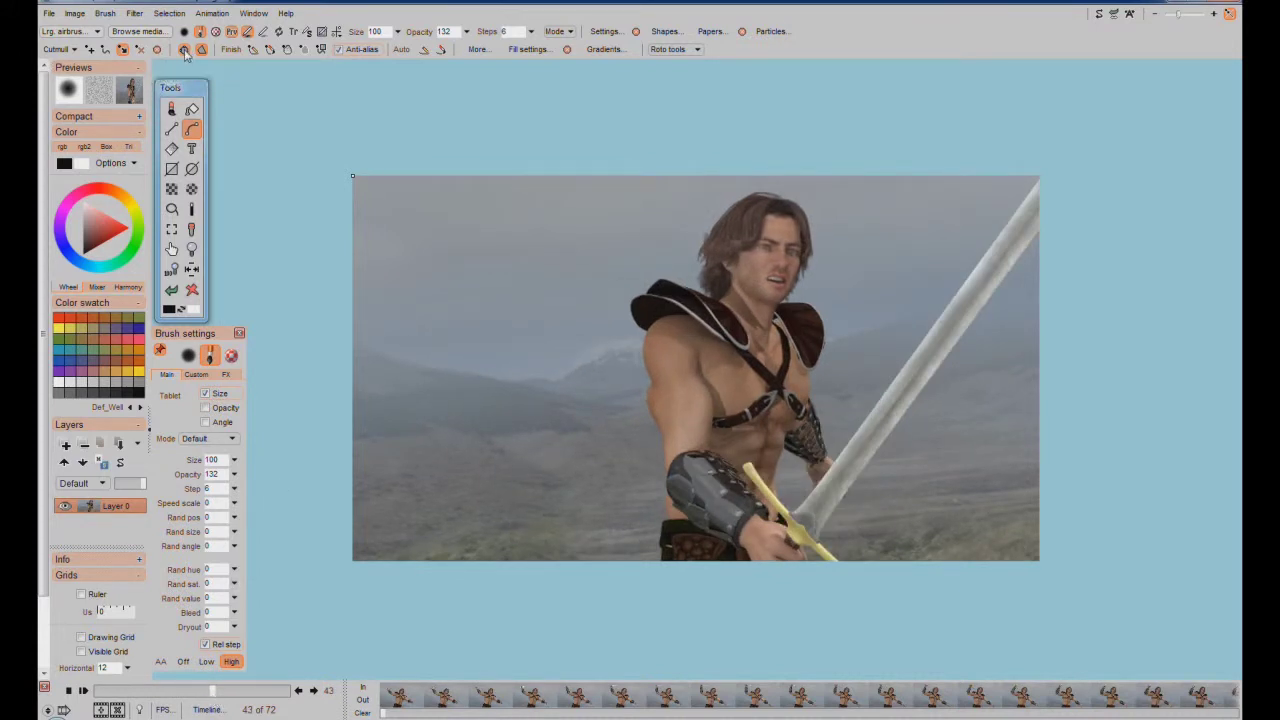
# - At frame 43, draw a curve along the blade, past the hilt and over the chest and head back toward the blade tip
pyautogui.click(193, 131)
pyautogui.moveTo(215, 693)
pyautogui.mouseDown()
pyautogui.moveTo(204, 694)
pyautogui.moveTo(216, 694)
pyautogui.mouseUp()
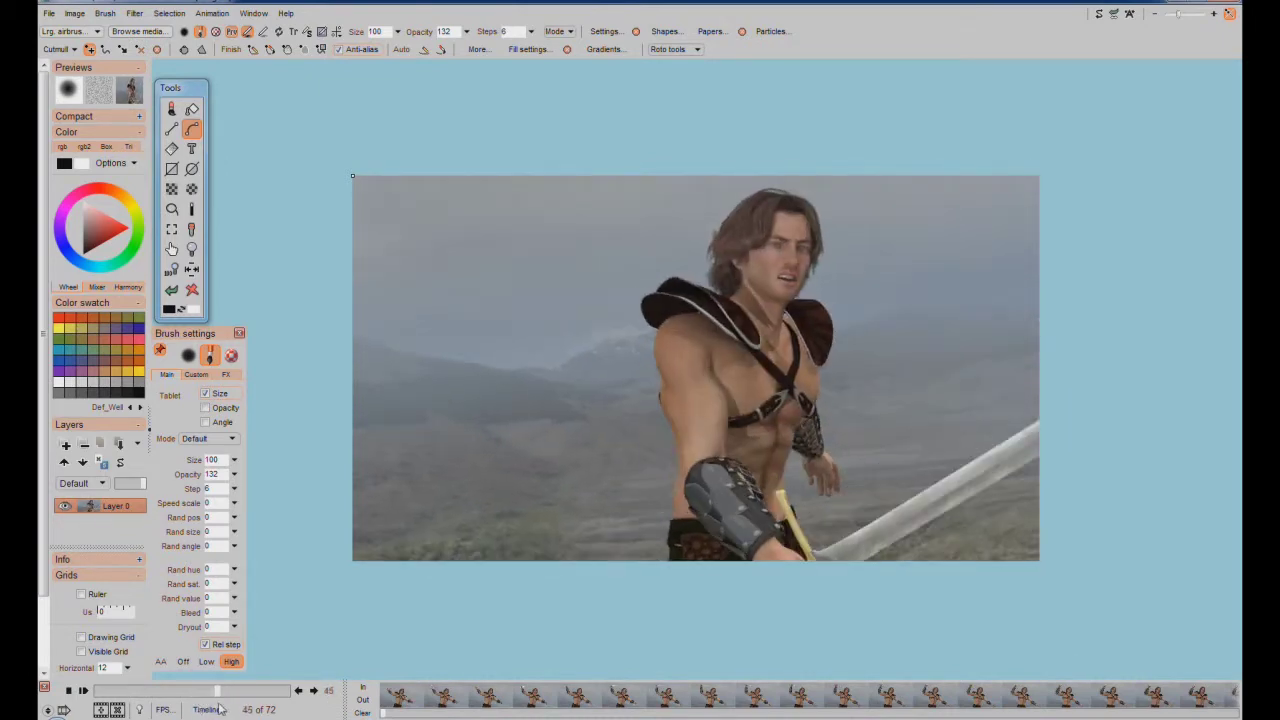
pyautogui.press('space')
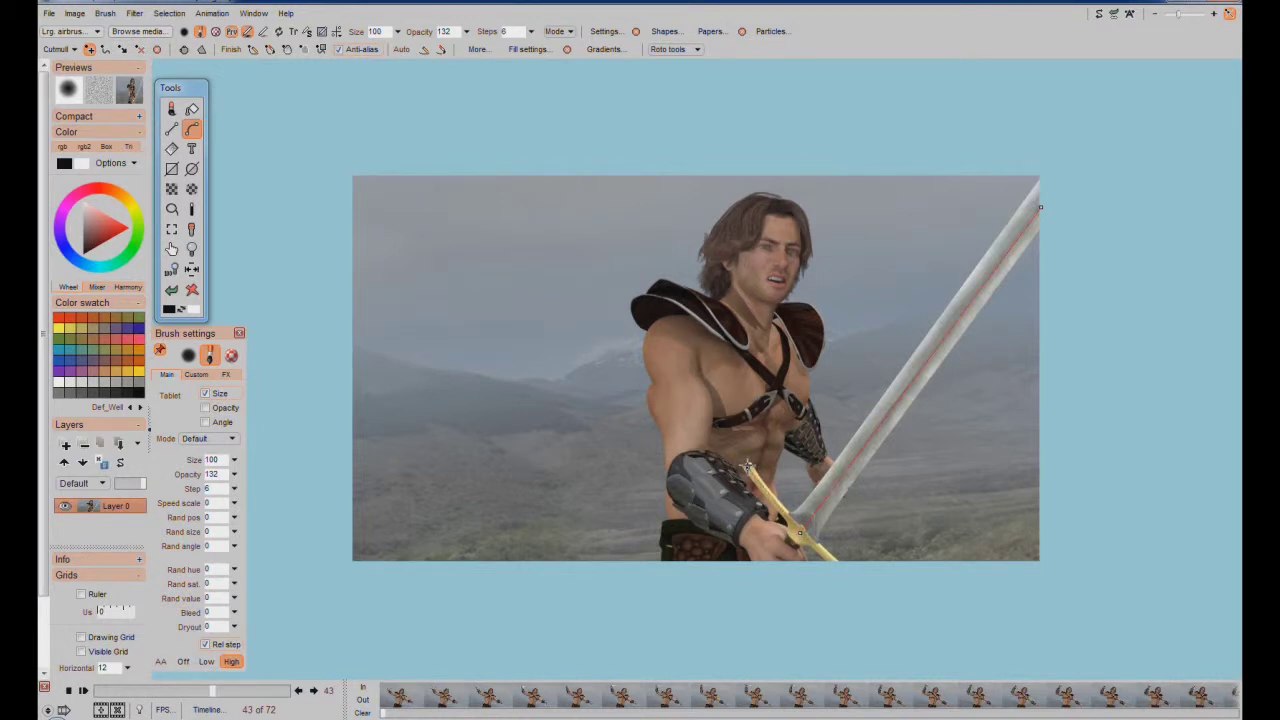
pyautogui.click(726, 264)
pyautogui.click(783, 209)
pyautogui.click(885, 184)
pyautogui.click(1043, 165)
pyautogui.moveTo(726, 264); pyautogui.dragTo(712, 258)
# - Close the trail curve with sharp corners at its ends and adjust its upper point at the blade tip
pyautogui.click(184, 49)
pyautogui.click(201, 52)
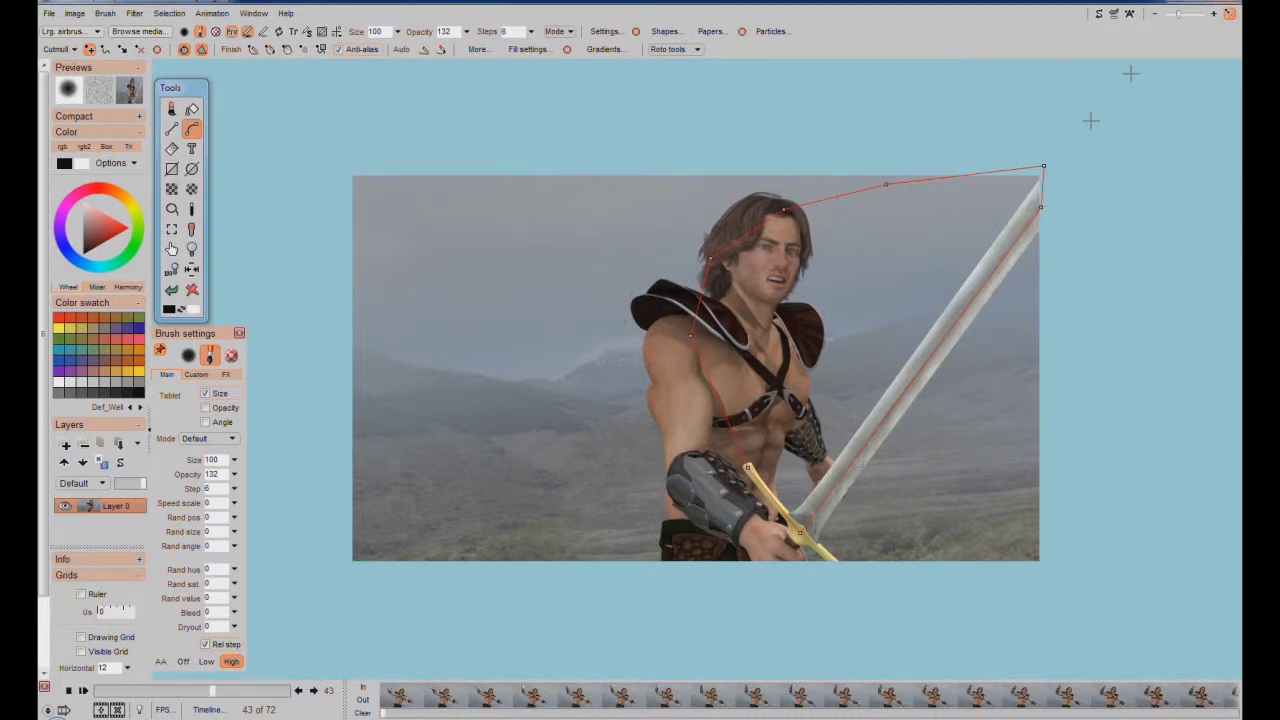
pyautogui.moveTo(1043, 166); pyautogui.dragTo(1040, 171)
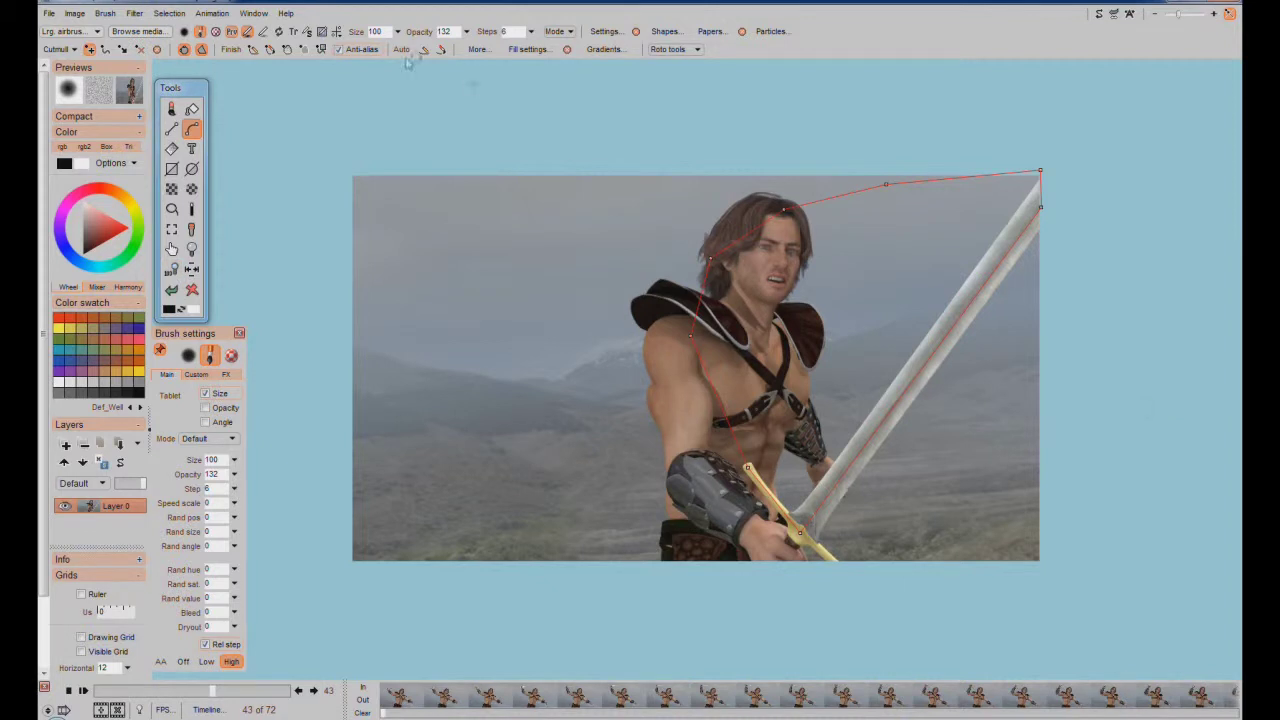
pyautogui.click(201, 50)
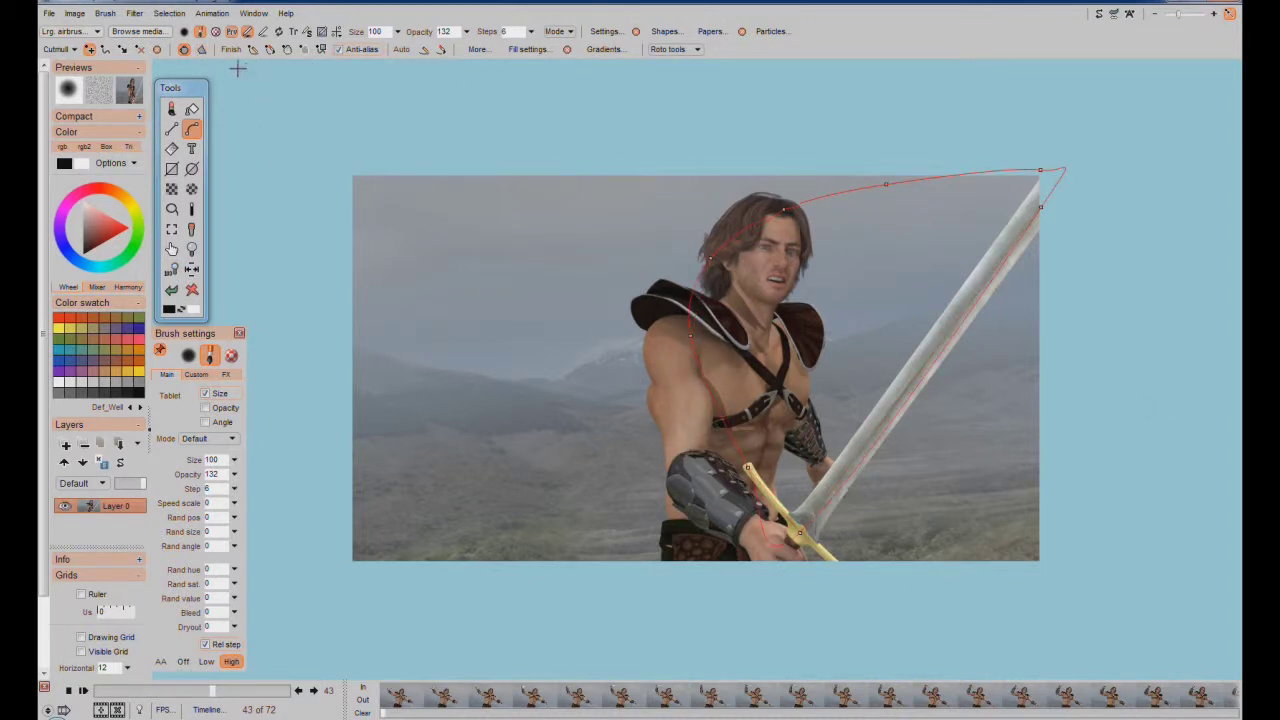
pyautogui.click(201, 50)
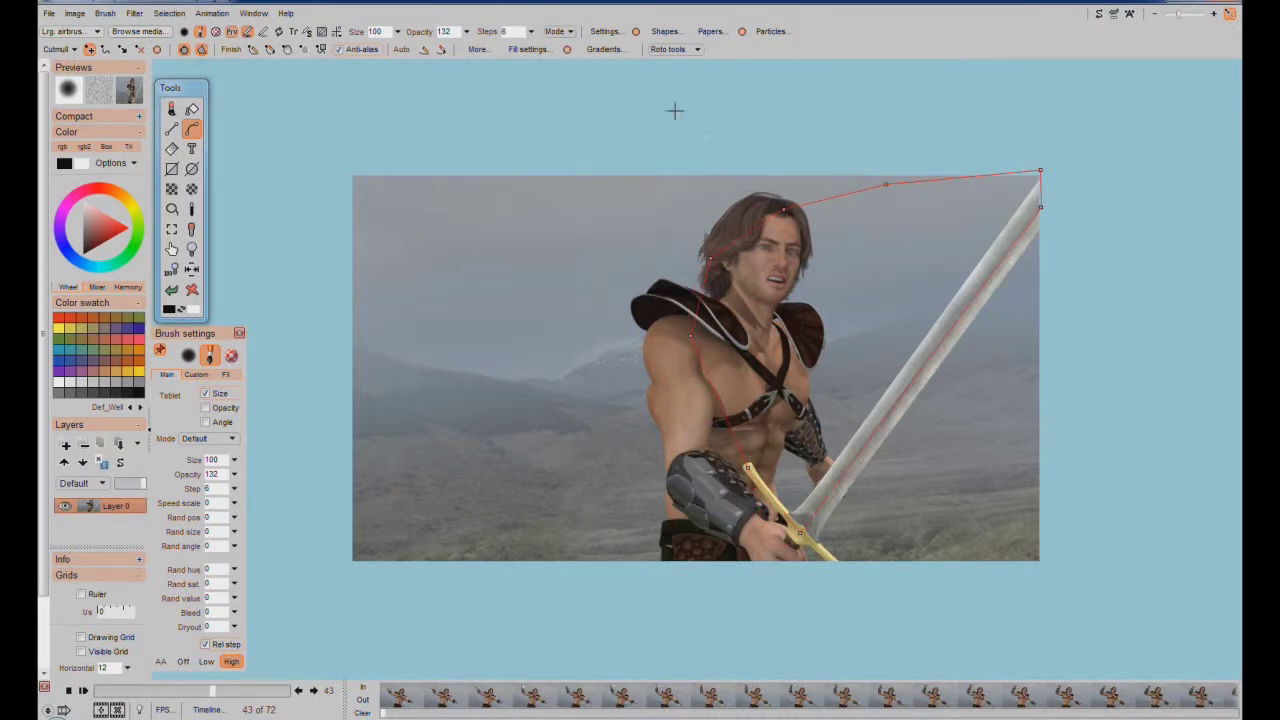
# - Create a roto keyframe for the trail curve at frame 43, keeping its sharp corners on
pyautogui.click(699, 50)
pyautogui.click(752, 59)
pyautogui.click(201, 50)
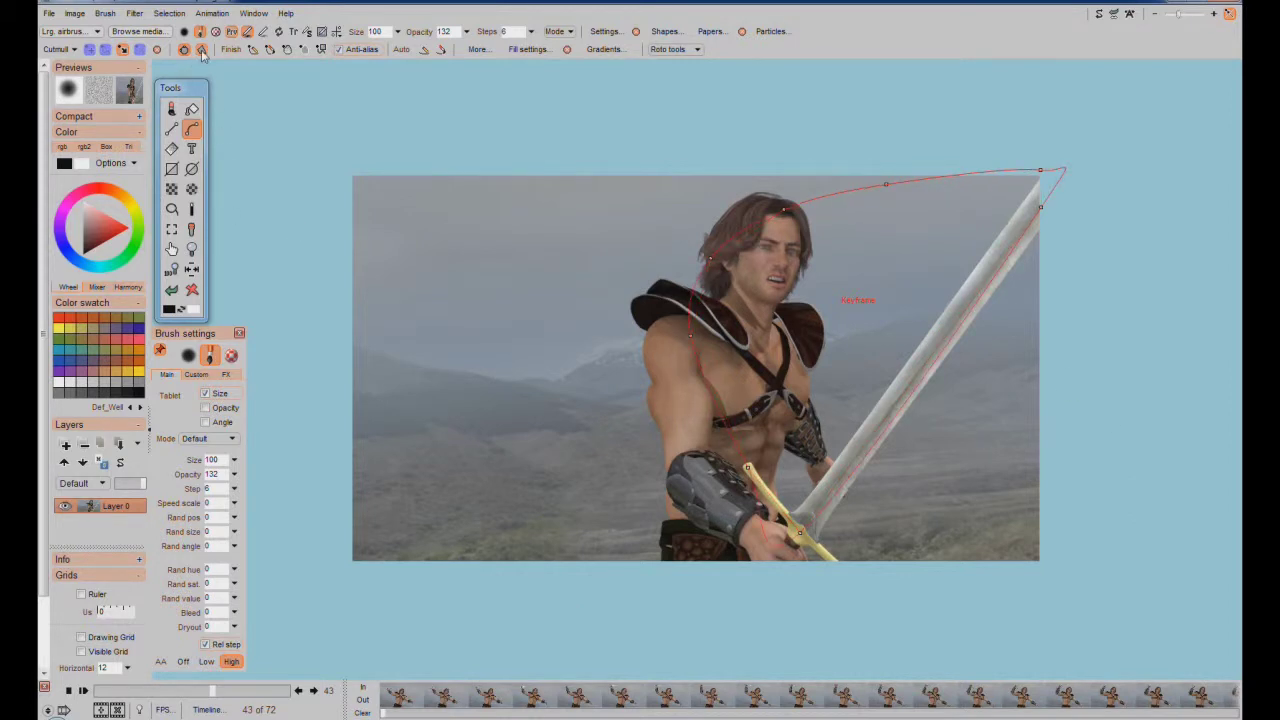
pyautogui.click(201, 50)
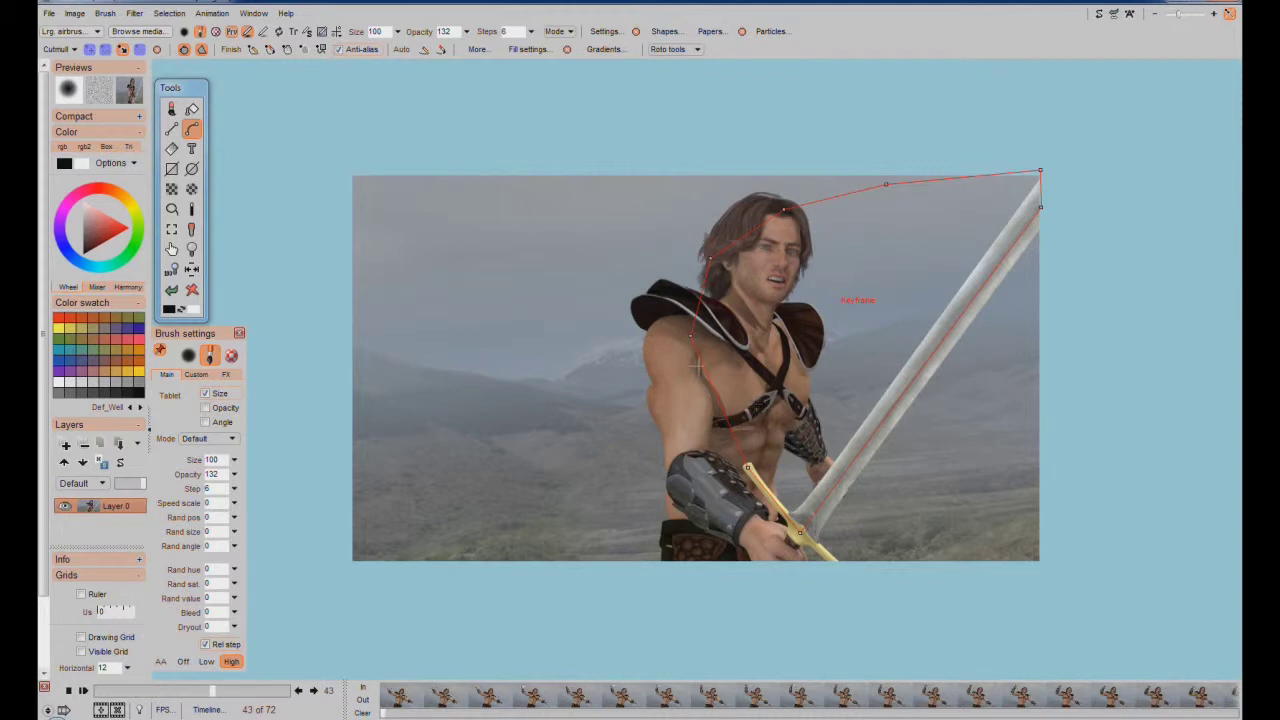
# - Try pulling two points of the trail curve's arc outward at frame 43 without keyframing, and refresh the frame to discard the change
pyautogui.moveTo(690, 335)
pyautogui.mouseDown()
pyautogui.moveTo(988, 444)
pyautogui.moveTo(705, 395)
pyautogui.moveTo(696, 354)
pyautogui.mouseUp()
pyautogui.moveTo(696, 355); pyautogui.dragTo(611, 458)
pyautogui.moveTo(709, 258); pyautogui.dragTo(506, 200)
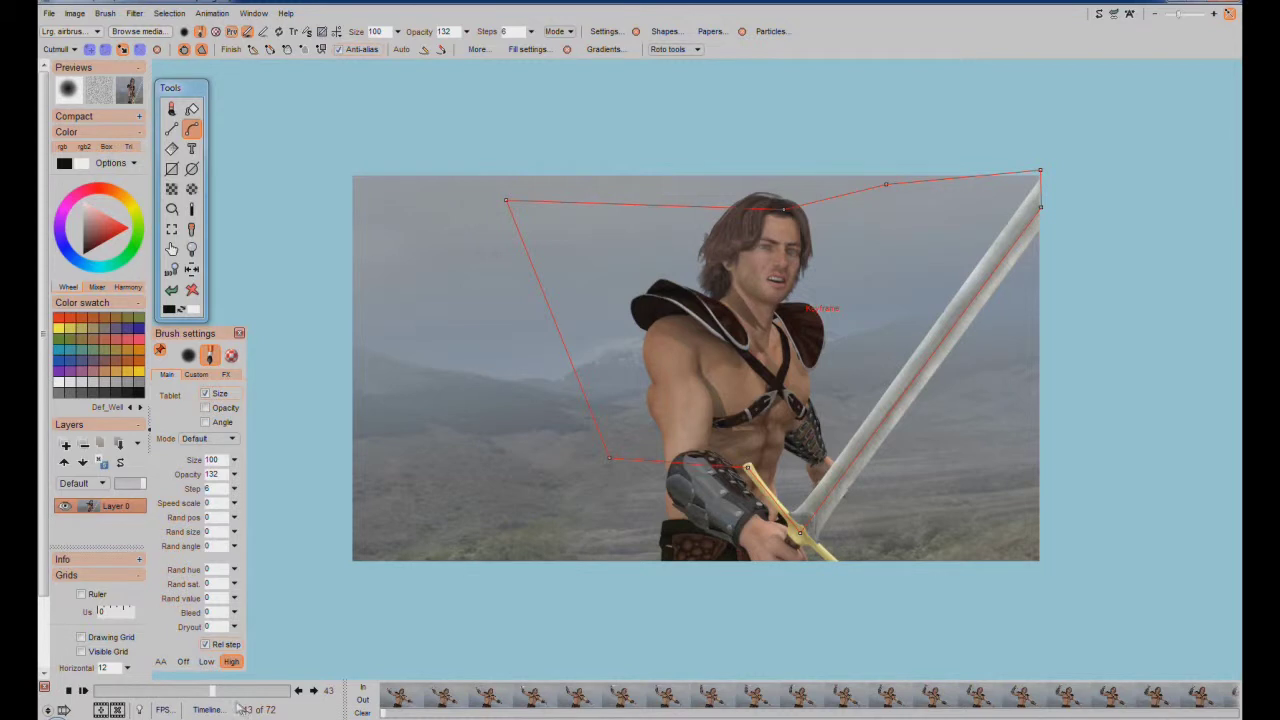
pyautogui.moveTo(214, 692); pyautogui.dragTo(214, 692)
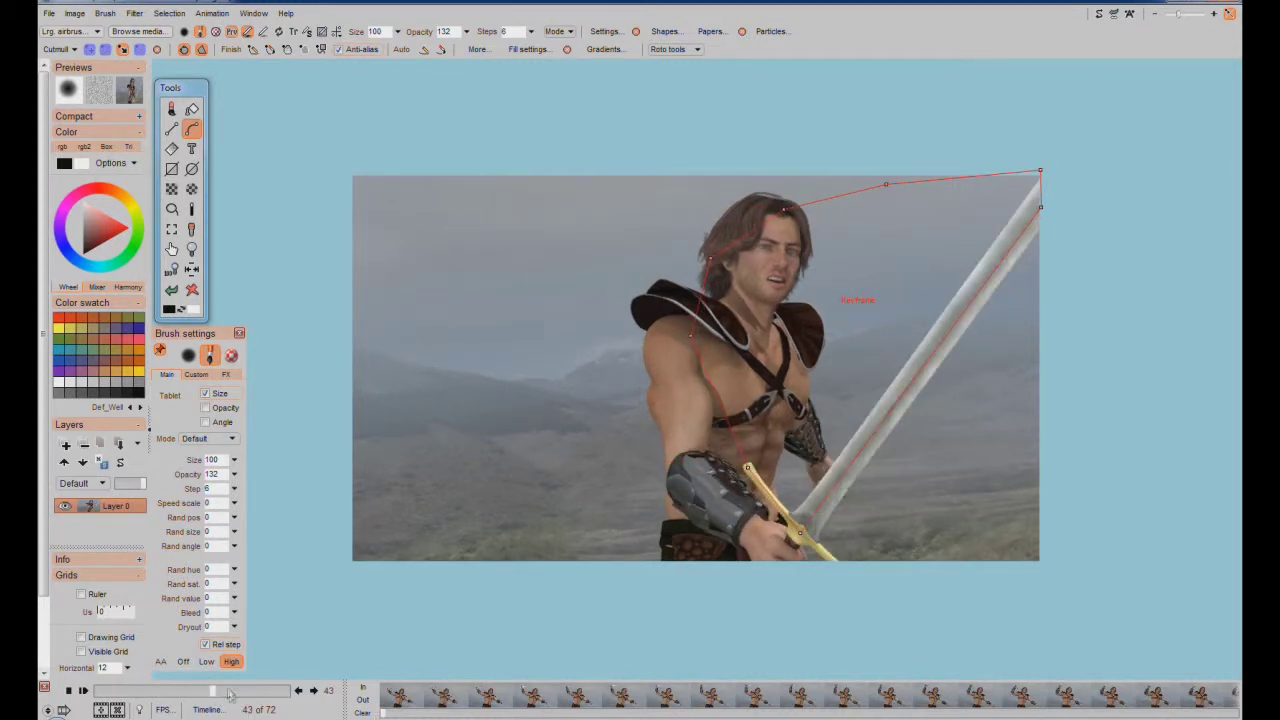
pyautogui.moveTo(213, 694); pyautogui.dragTo(212, 700)
pyautogui.click(697, 50)
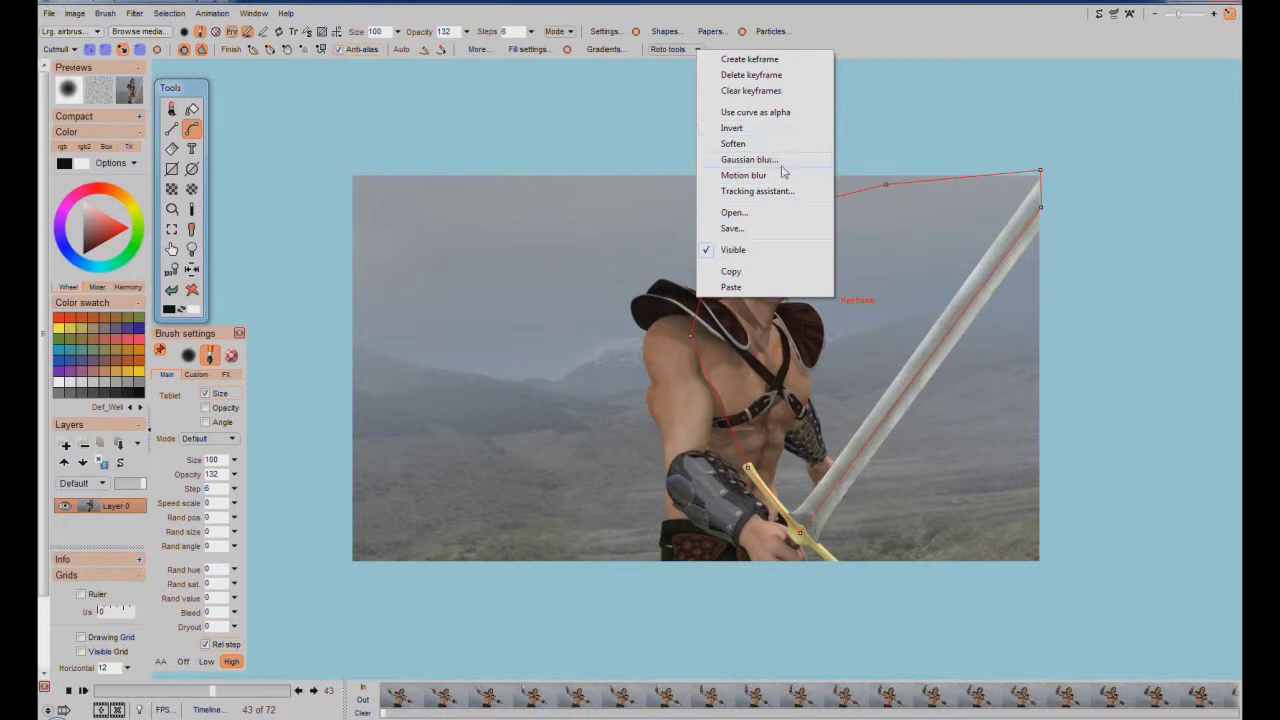
pyautogui.click(905, 55)
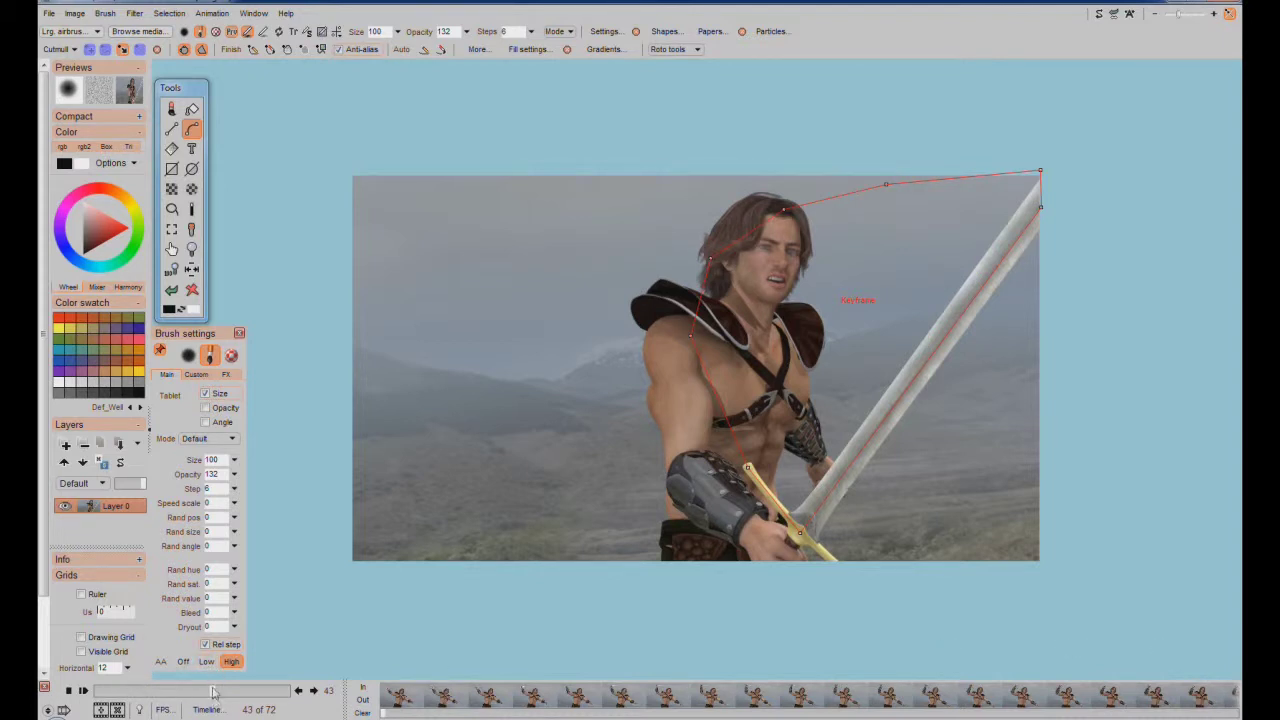
# - At frame 20, move the trail curve's points over to the raised sword and hand
pyautogui.click(96, 692)
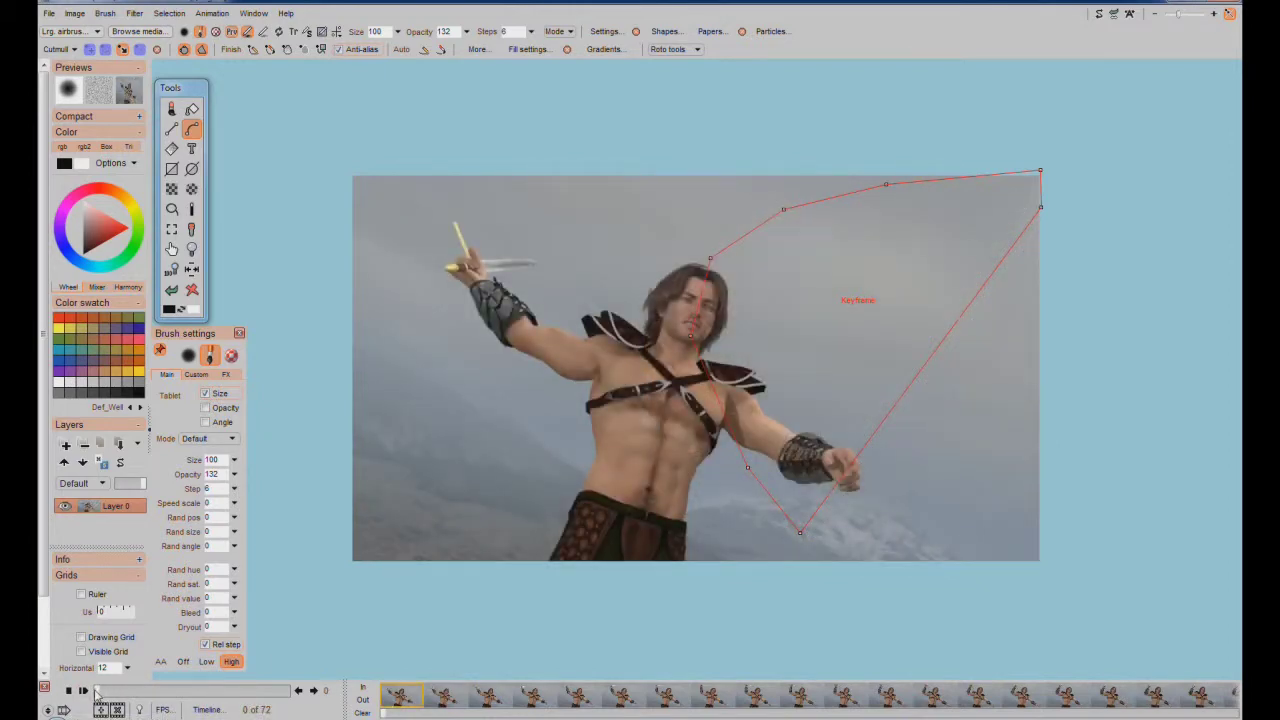
pyautogui.moveTo(96, 692); pyautogui.dragTo(290, 691)
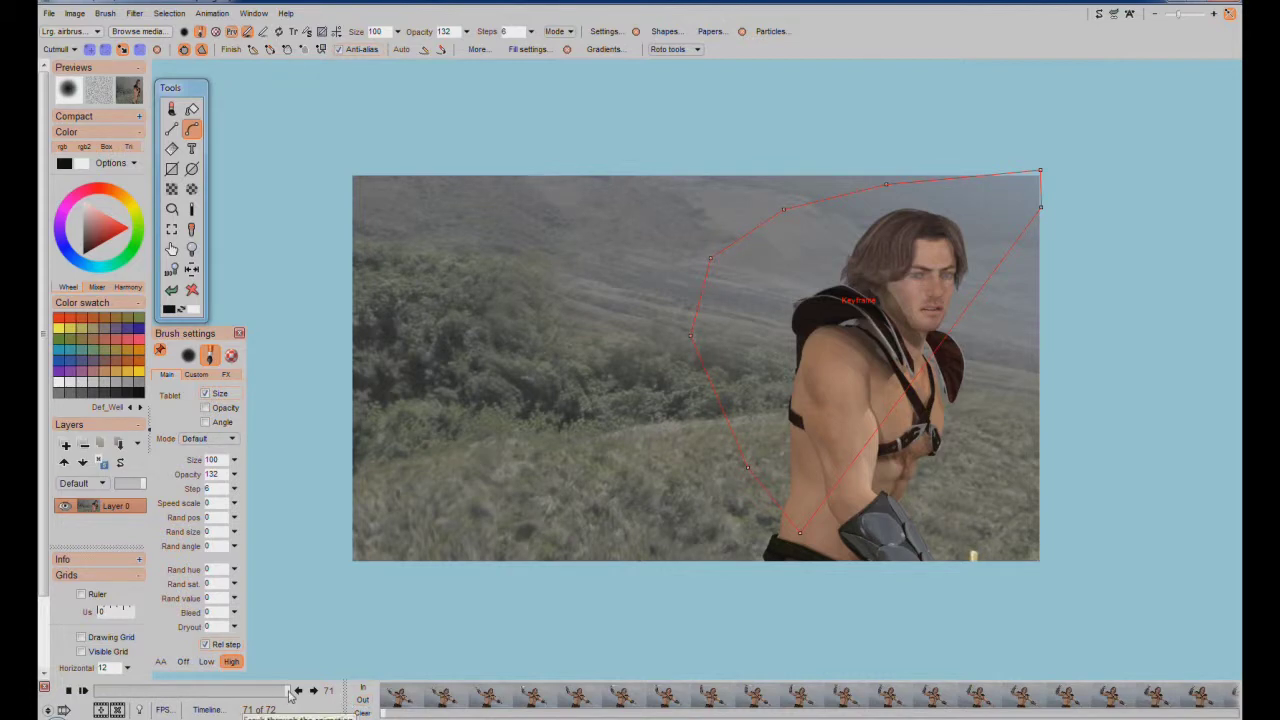
pyautogui.moveTo(290, 692); pyautogui.dragTo(153, 706)
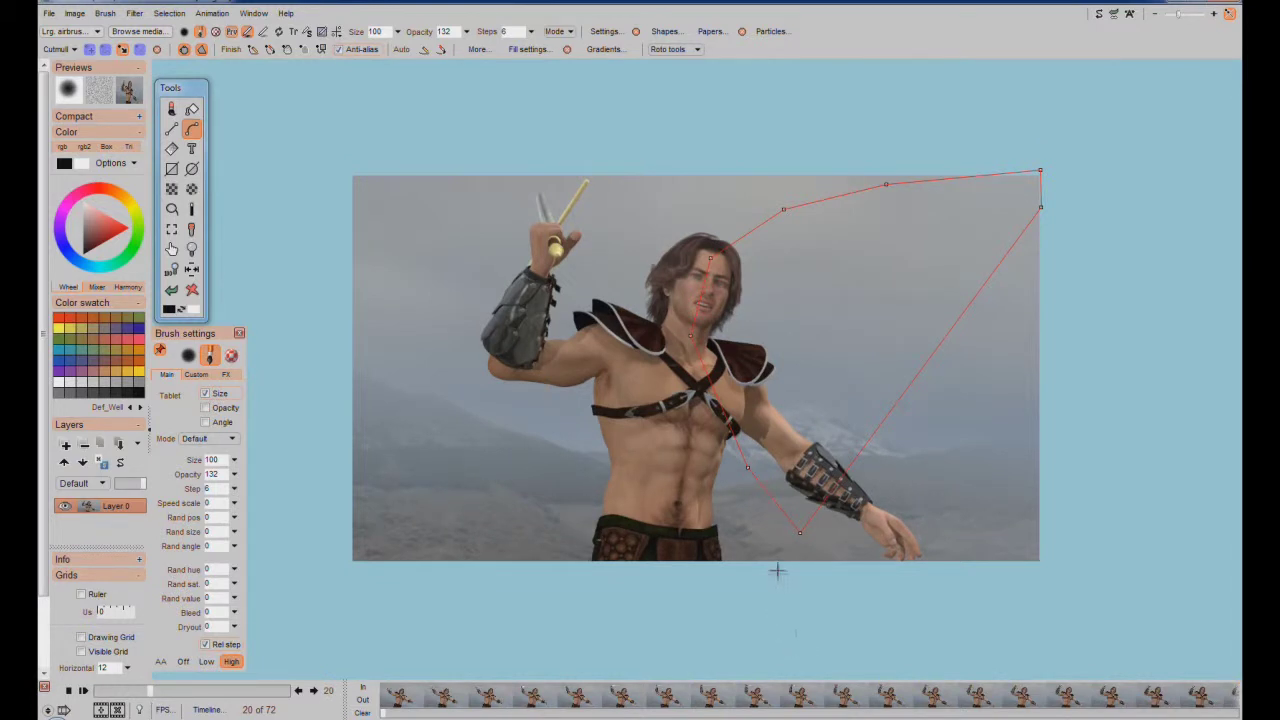
pyautogui.moveTo(693, 334); pyautogui.dragTo(429, 246)
pyautogui.moveTo(710, 257); pyautogui.dragTo(425, 214)
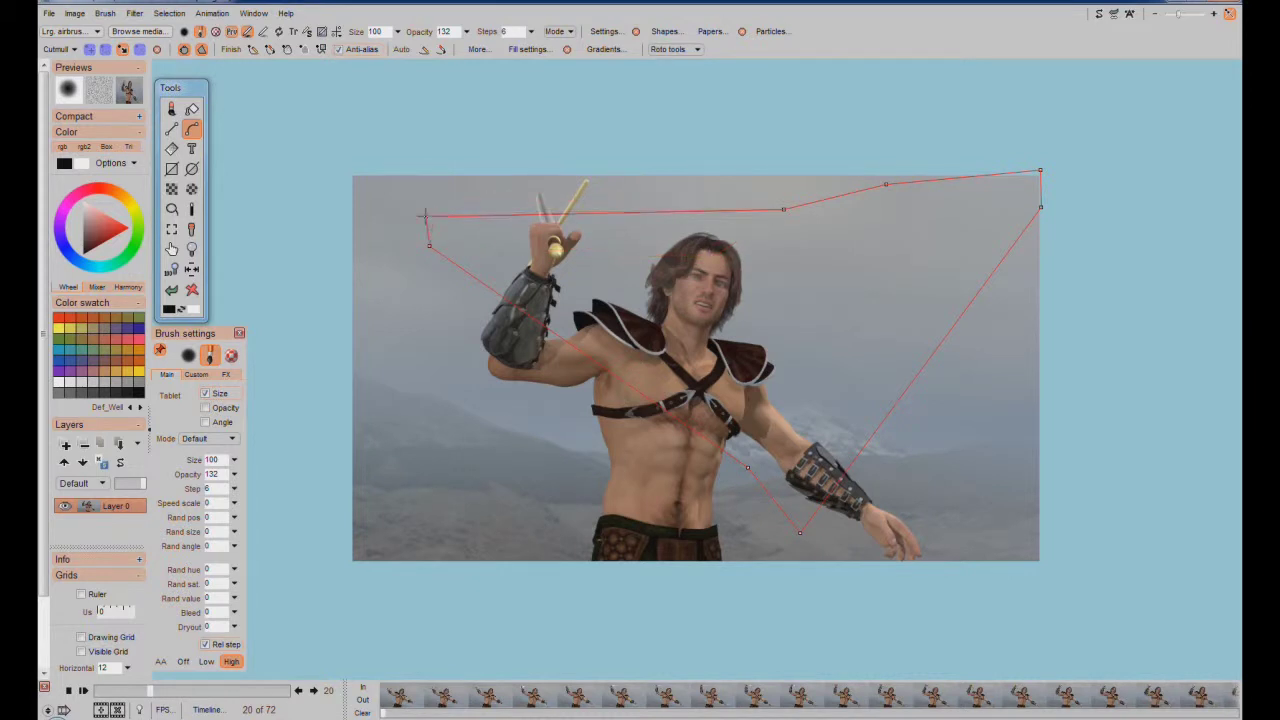
pyautogui.moveTo(786, 209); pyautogui.dragTo(430, 187)
pyautogui.moveTo(886, 183); pyautogui.dragTo(437, 175)
pyautogui.moveTo(1042, 178); pyautogui.dragTo(455, 174)
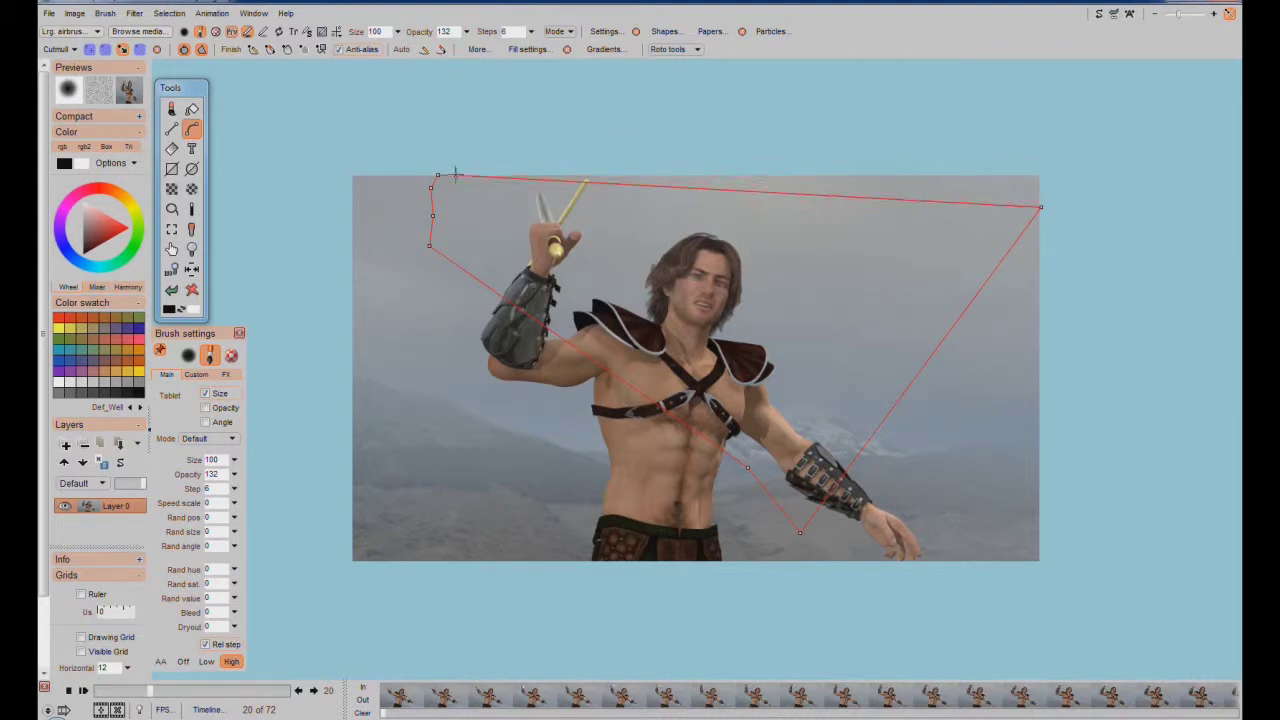
pyautogui.moveTo(1040, 207); pyautogui.dragTo(537, 187)
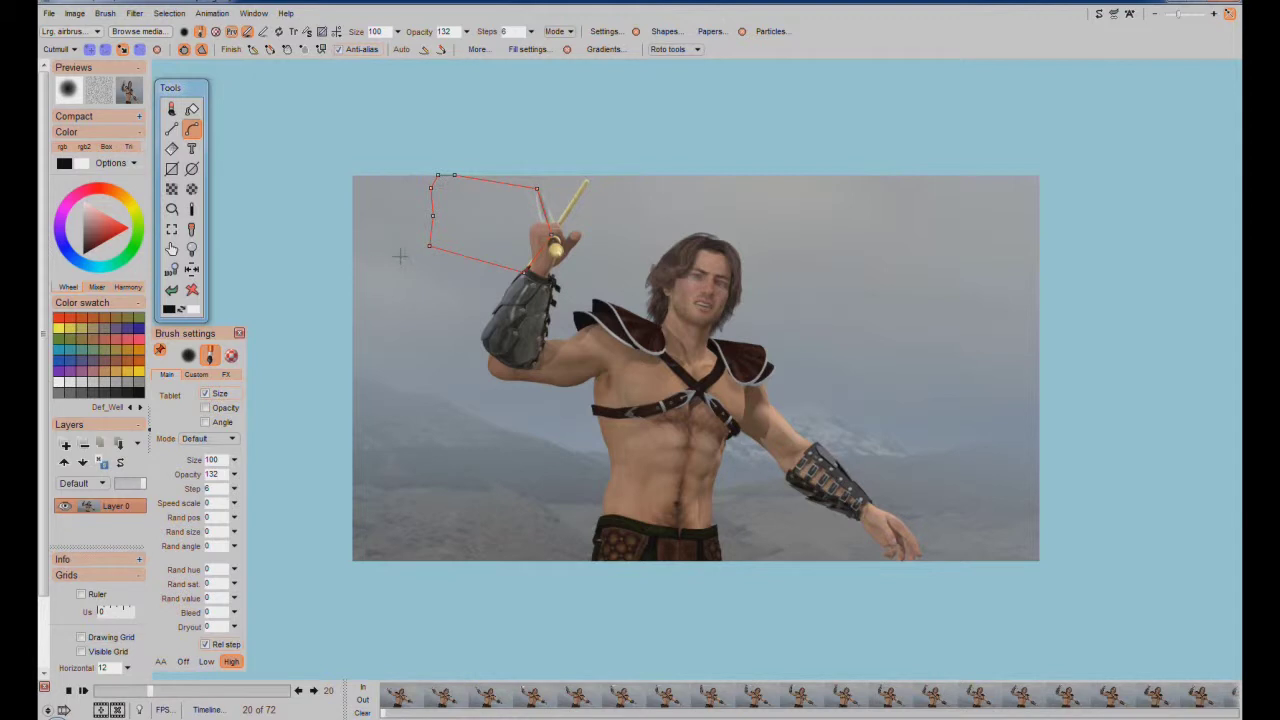
# - Tighten the curve's points into a small arc beside the blade and hand, and create a roto keyframe at frame 20
pyautogui.moveTo(428, 245); pyautogui.dragTo(507, 247)
pyautogui.click(432, 215)
pyautogui.click(500, 234)
pyautogui.click(430, 186)
pyautogui.click(436, 175)
pyautogui.moveTo(454, 175); pyautogui.dragTo(522, 190)
pyautogui.click(697, 49)
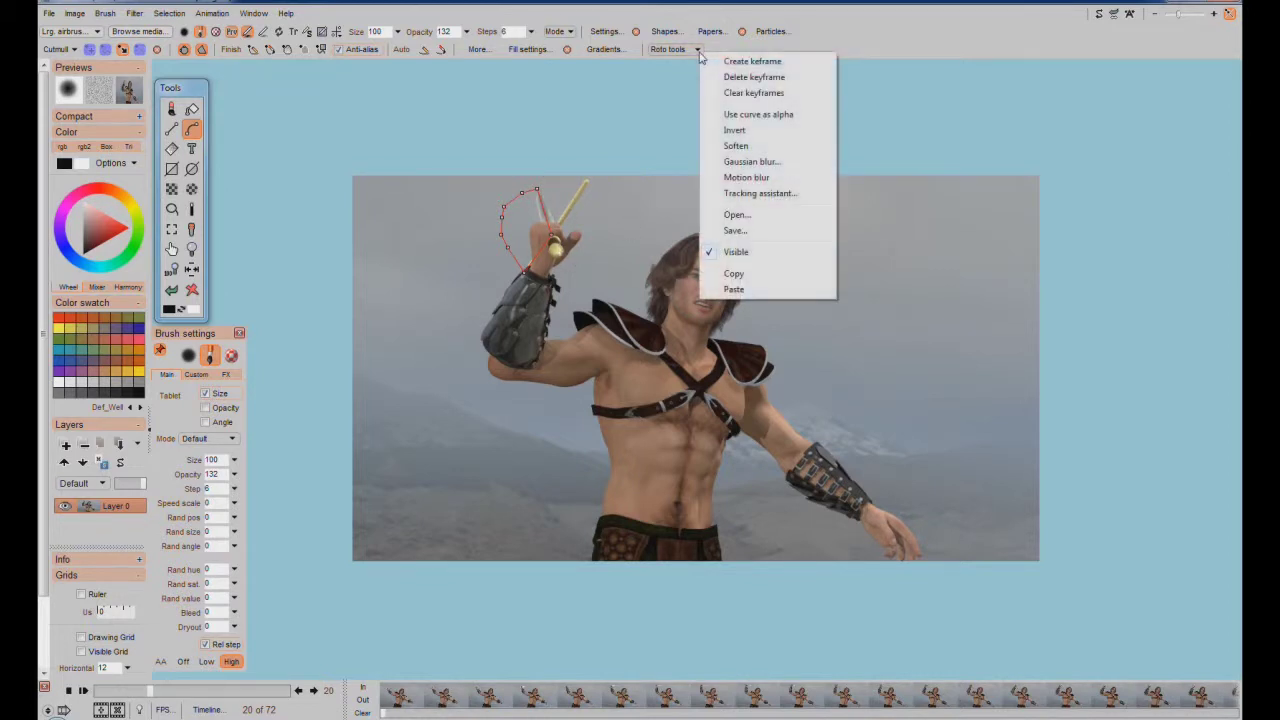
pyautogui.click(738, 63)
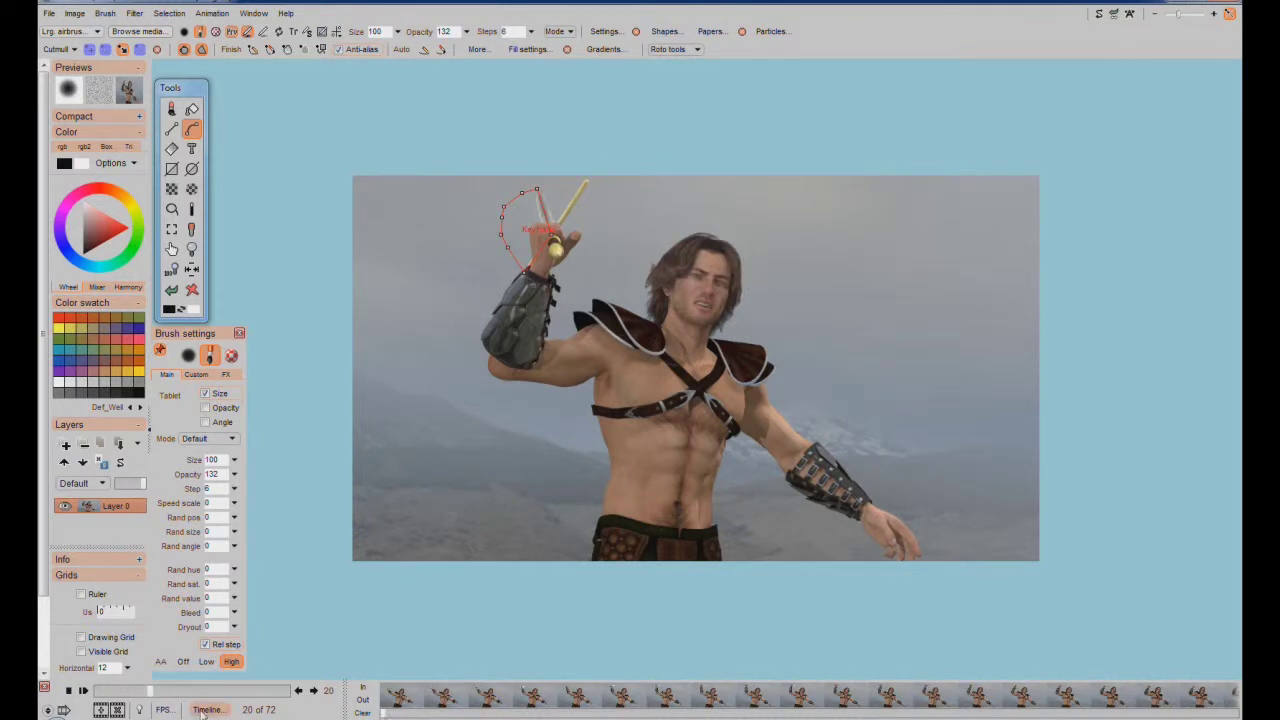
# - Delete the trail curve's roto keyframe at frame 0
pyautogui.moveTo(149, 690); pyautogui.dragTo(96, 690)
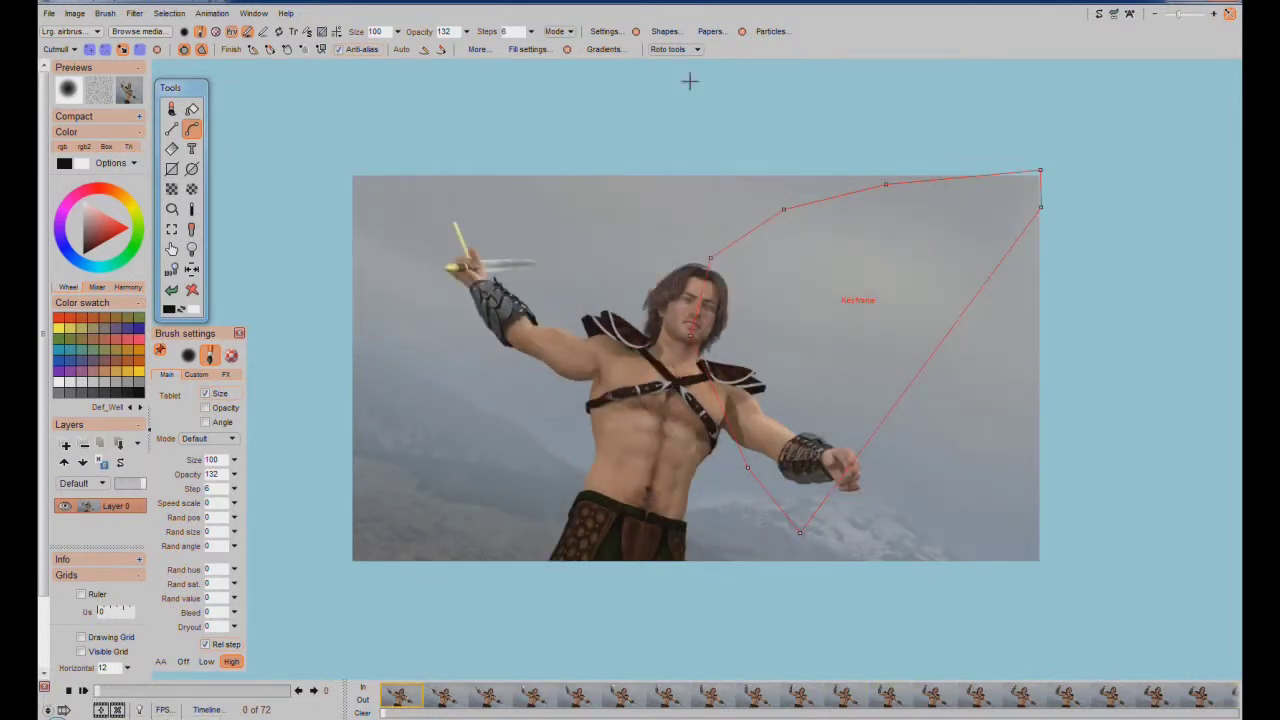
pyautogui.click(698, 50)
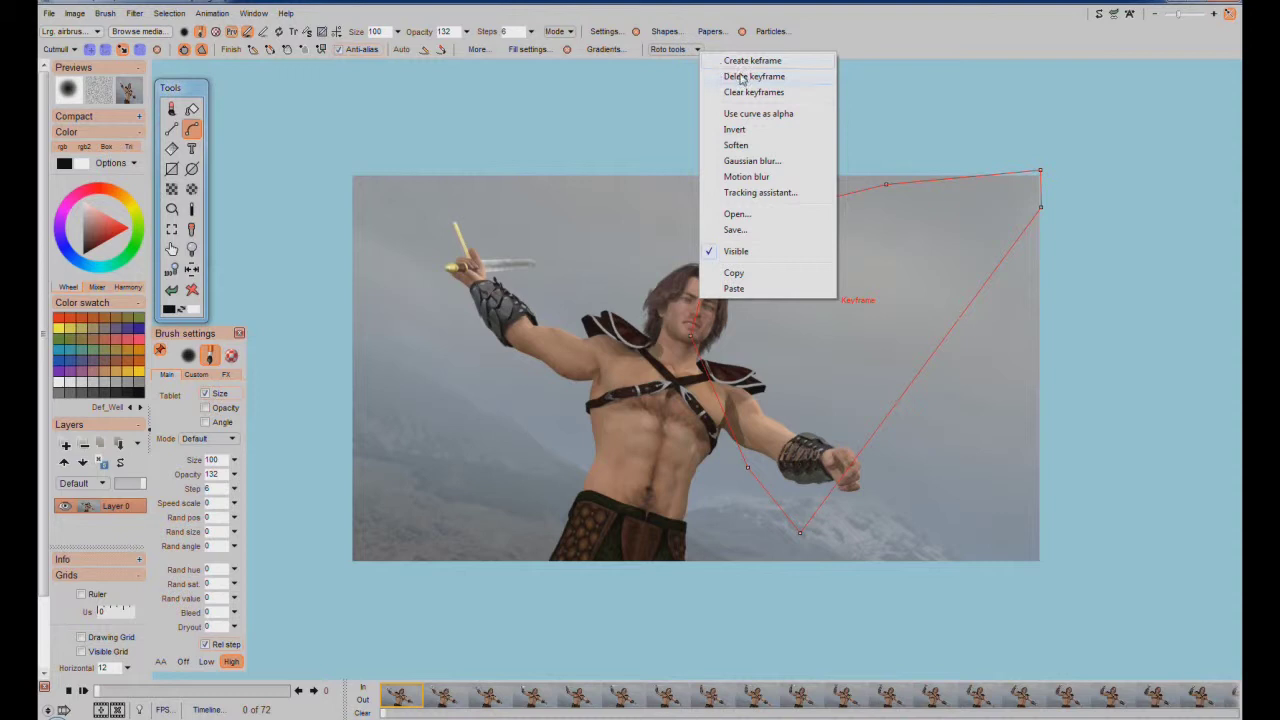
pyautogui.click(742, 76)
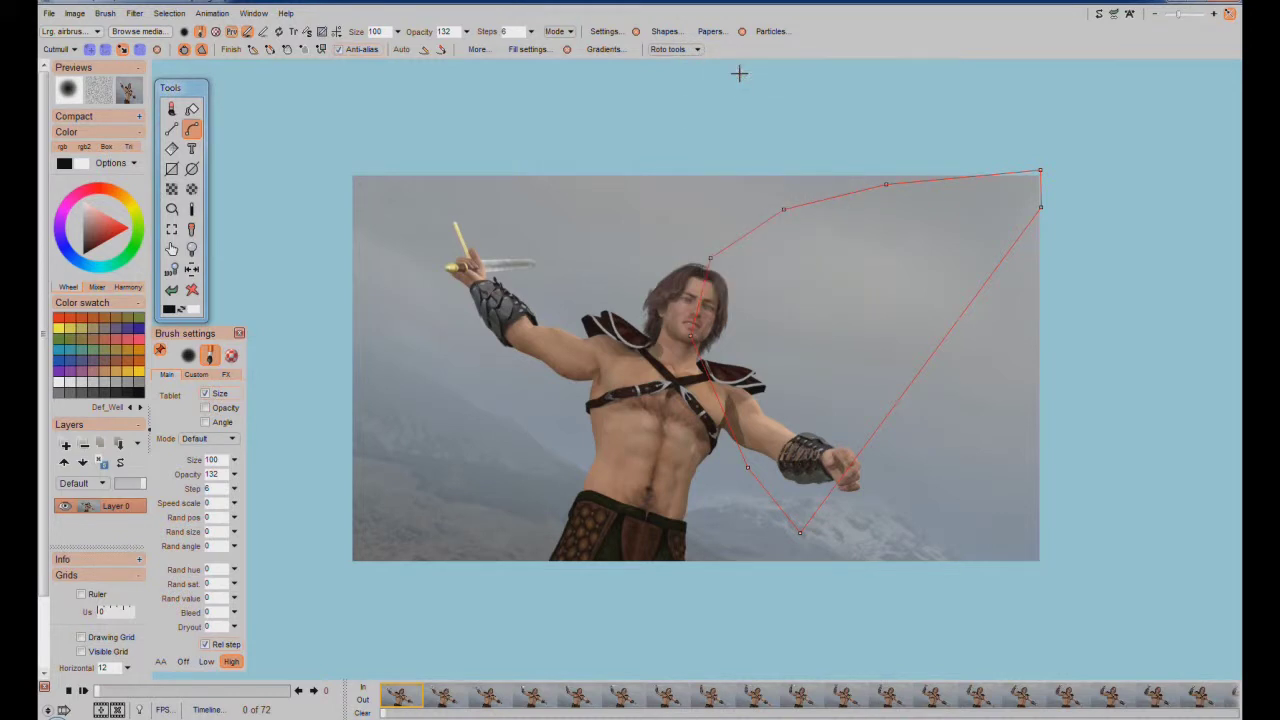
# - Scrub the animation between frames 0, 20, 71 and 43 to check the trail curve against the sword
pyautogui.click(97, 690)
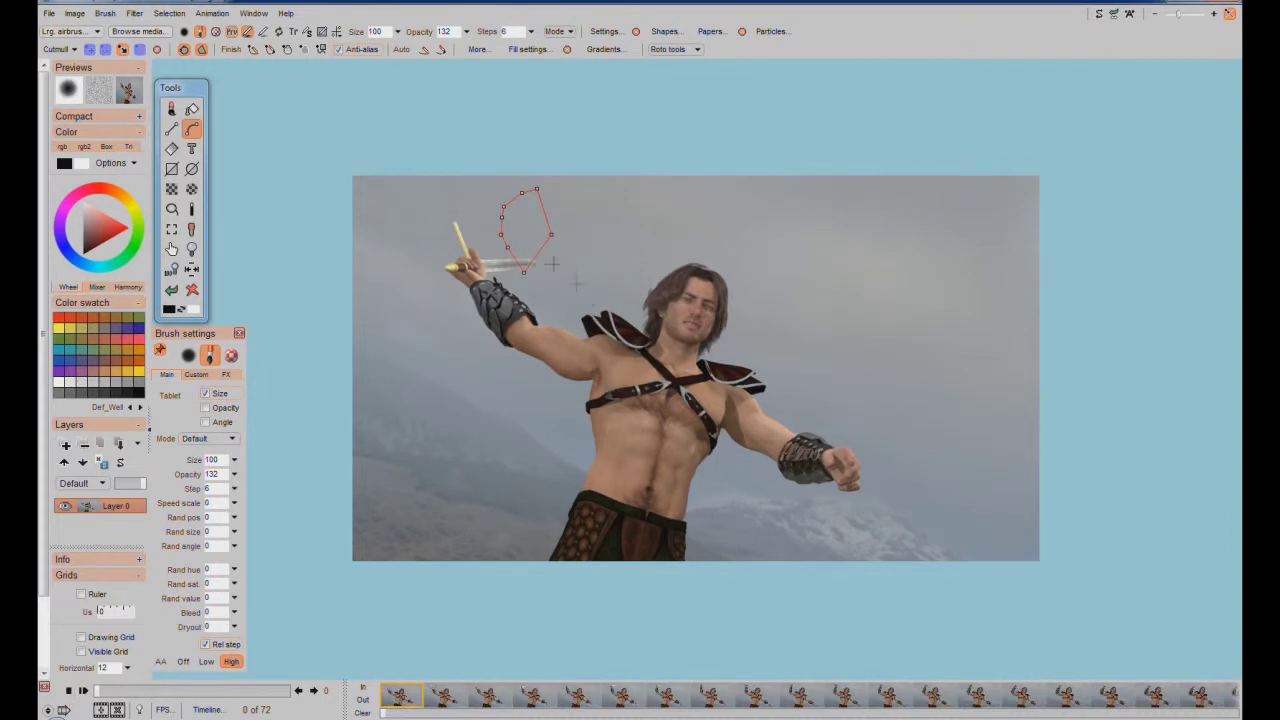
pyautogui.moveTo(100, 702); pyautogui.dragTo(153, 706)
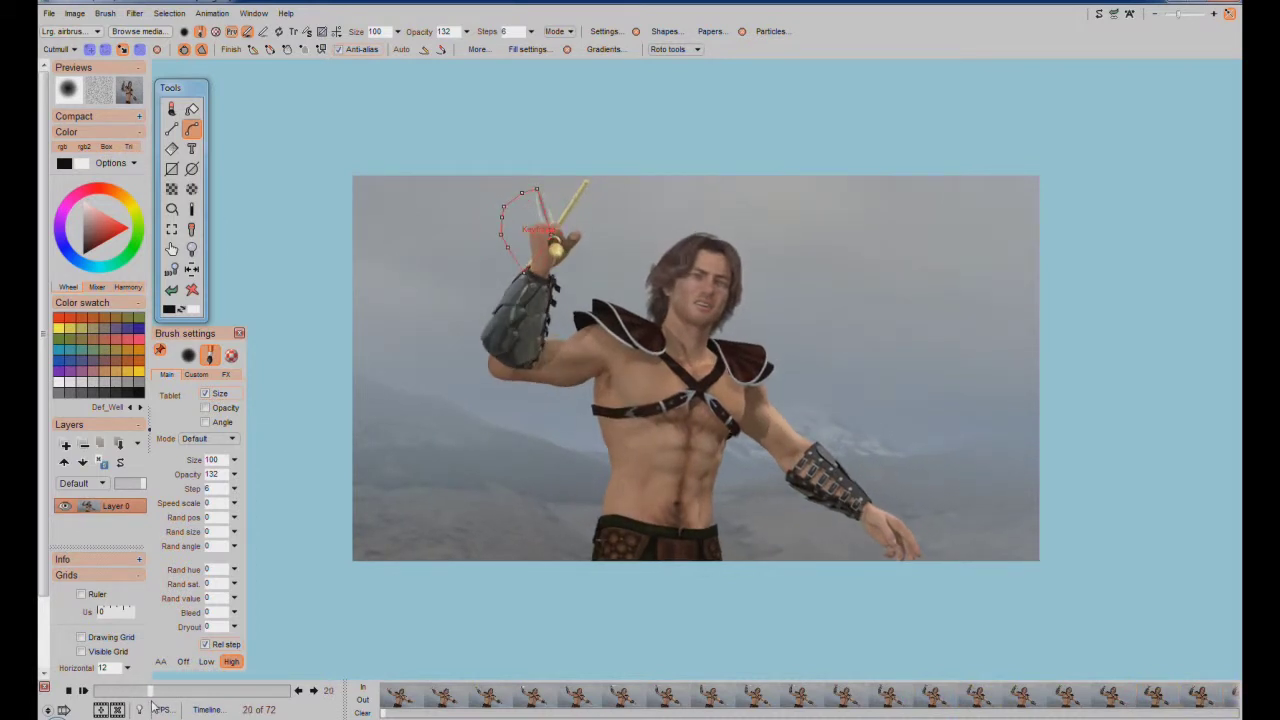
pyautogui.moveTo(155, 707); pyautogui.dragTo(97, 708)
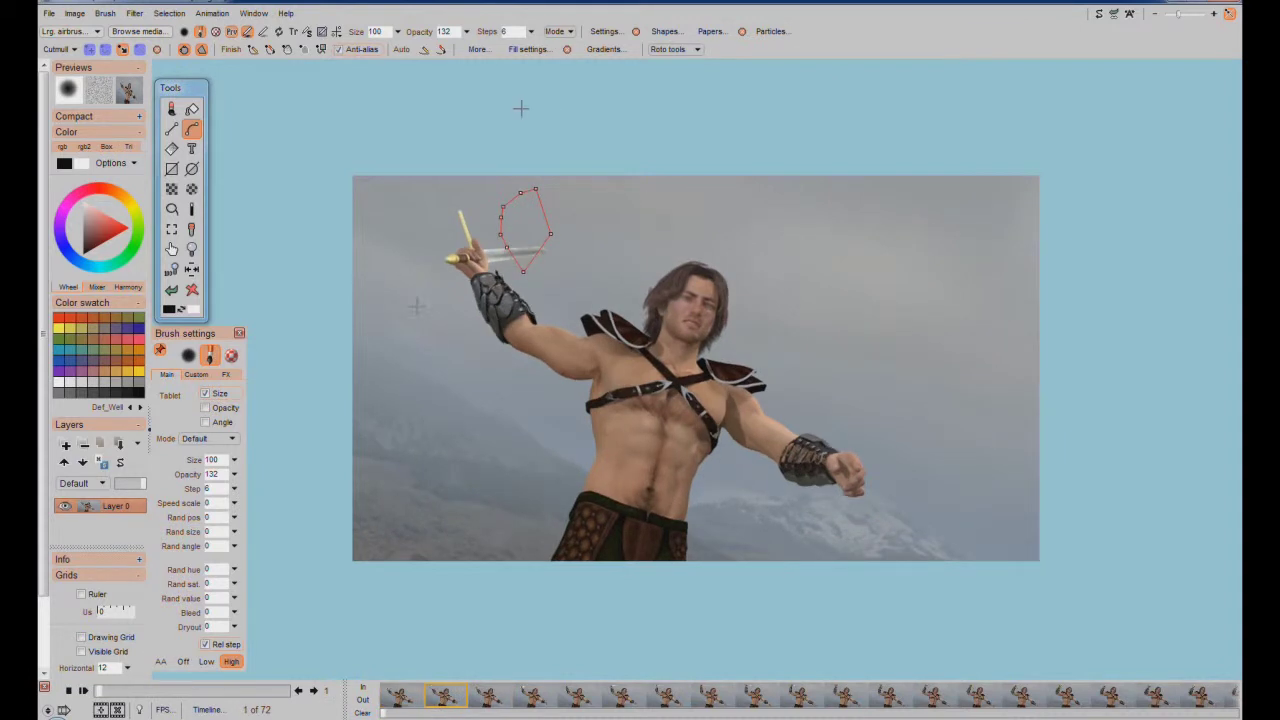
pyautogui.moveTo(100, 692); pyautogui.dragTo(289, 712)
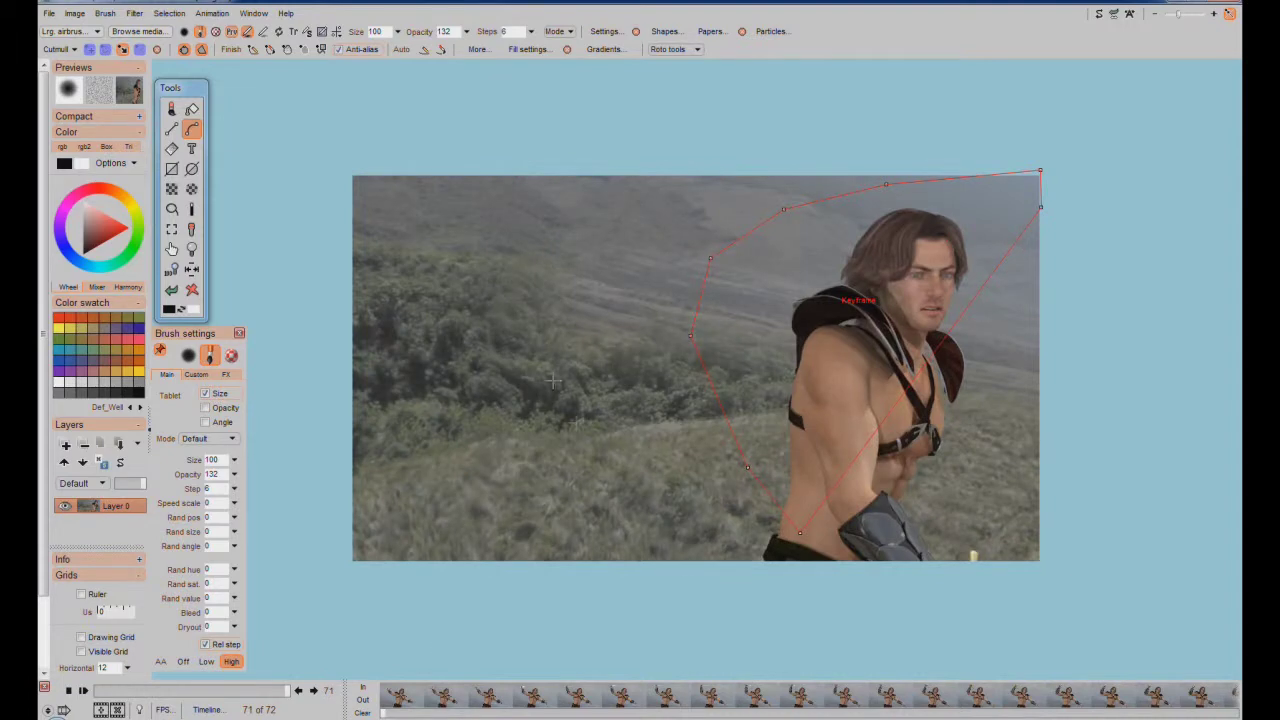
pyautogui.click(287, 694)
pyautogui.moveTo(287, 694); pyautogui.dragTo(212, 709)
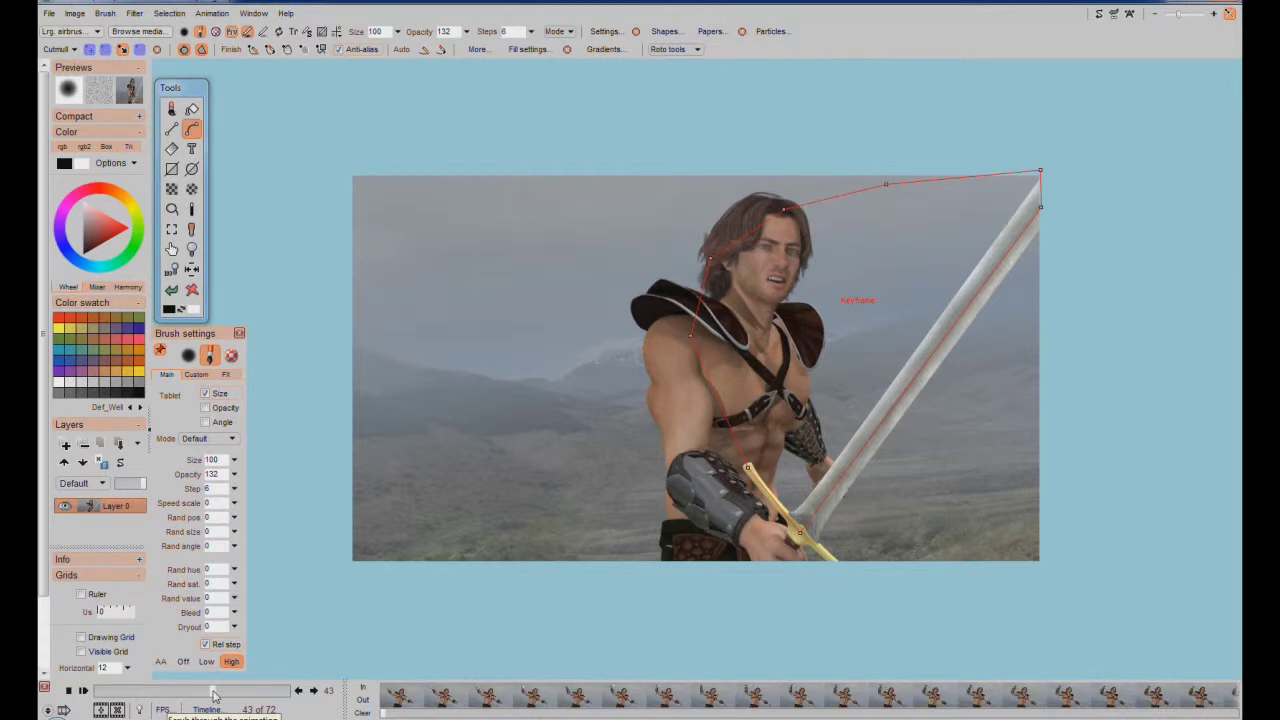
# - At frame 48, move the trail curve's hilt point and its two outer tip points down to the picture's lower edge and beyond
pyautogui.moveTo(213, 693); pyautogui.dragTo(229, 699)
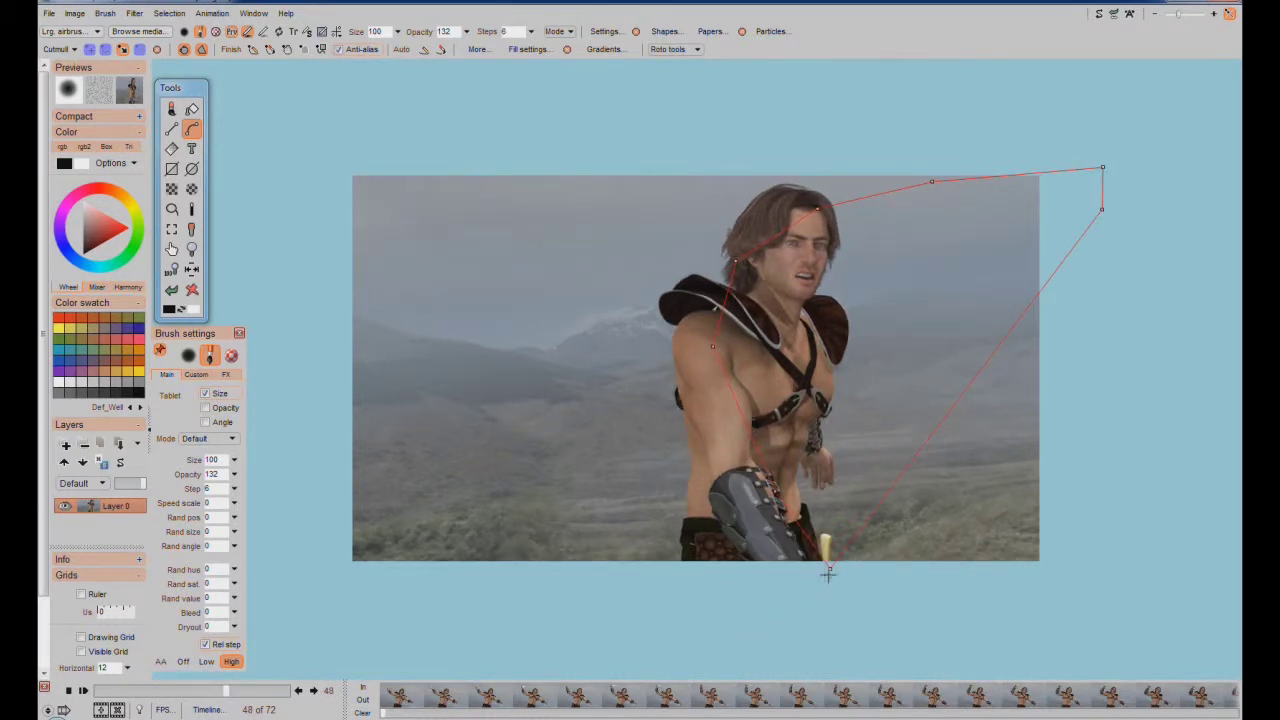
pyautogui.moveTo(830, 566); pyautogui.dragTo(825, 591)
pyautogui.moveTo(1102, 209); pyautogui.dragTo(1149, 603)
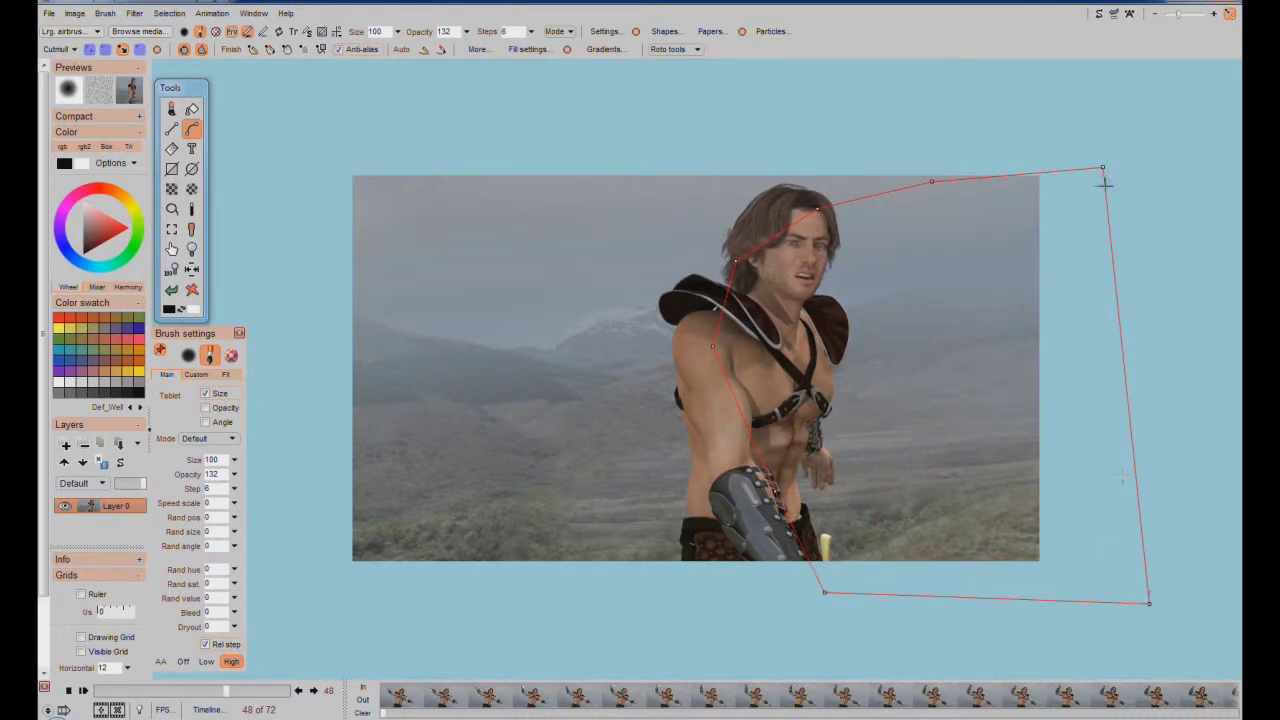
pyautogui.moveTo(1101, 168); pyautogui.dragTo(1047, 555)
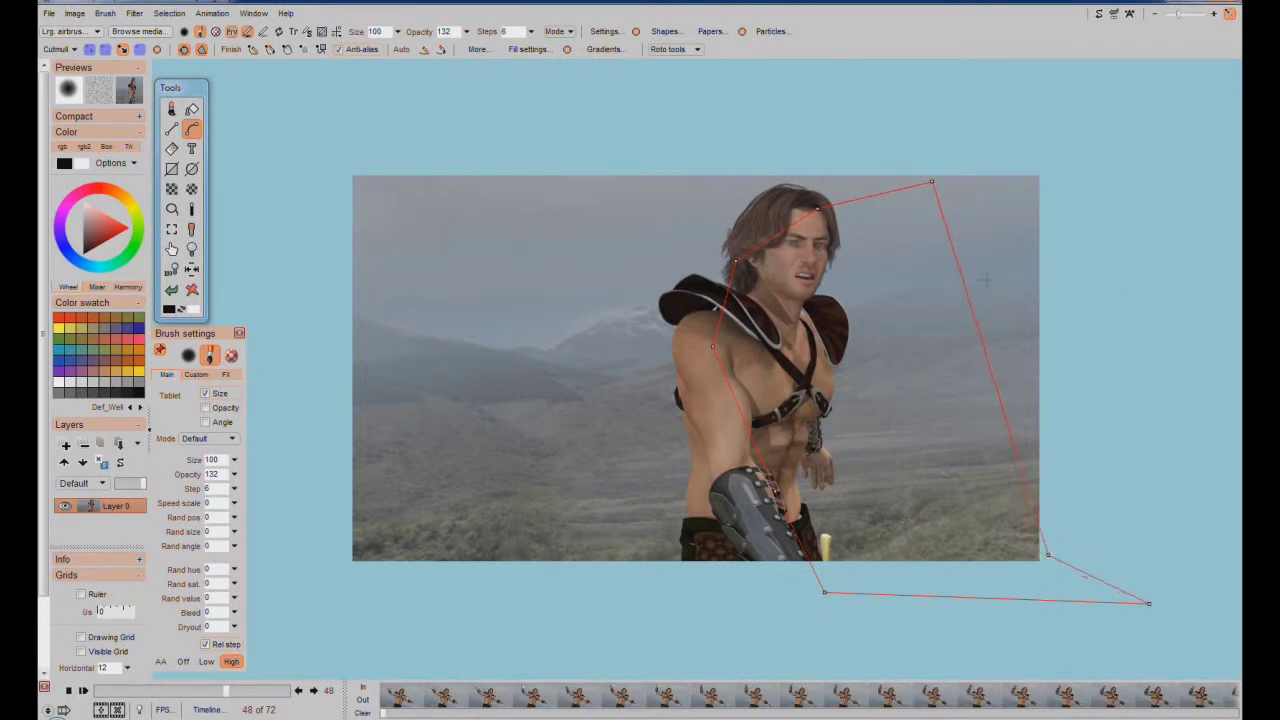
# - Flatten the curve's remaining arc points along the picture's lower edge beside the hilt, and create a roto keyframe at frame 48
pyautogui.moveTo(932, 182); pyautogui.dragTo(953, 398)
pyautogui.moveTo(818, 208); pyautogui.dragTo(880, 390)
pyautogui.moveTo(821, 521); pyautogui.dragTo(824, 532)
pyautogui.moveTo(1048, 555); pyautogui.dragTo(1039, 552)
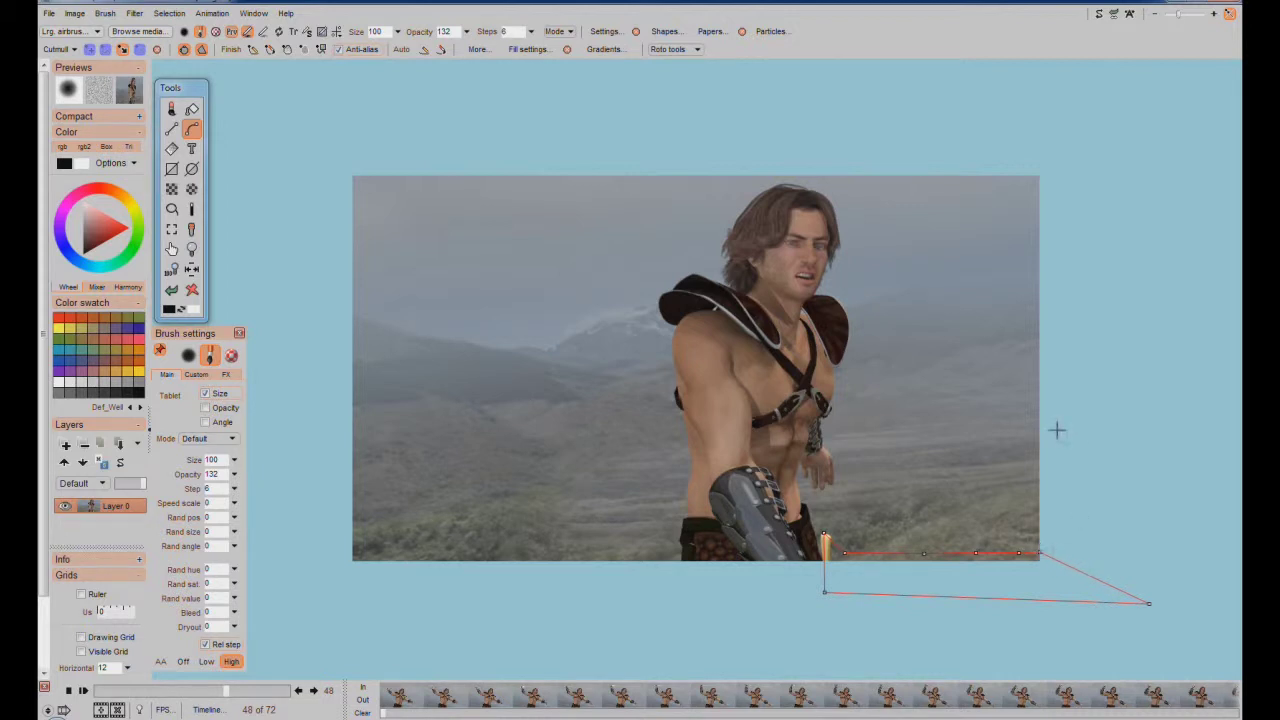
pyautogui.click(697, 49)
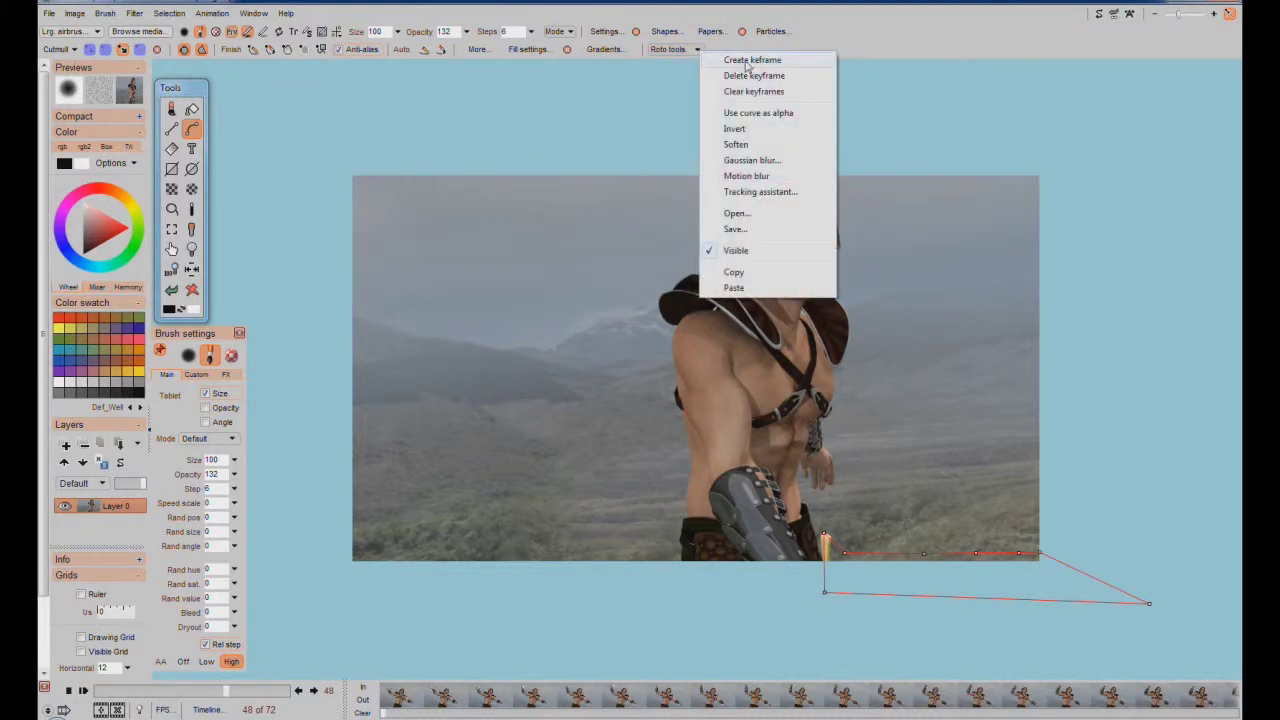
pyautogui.click(745, 60)
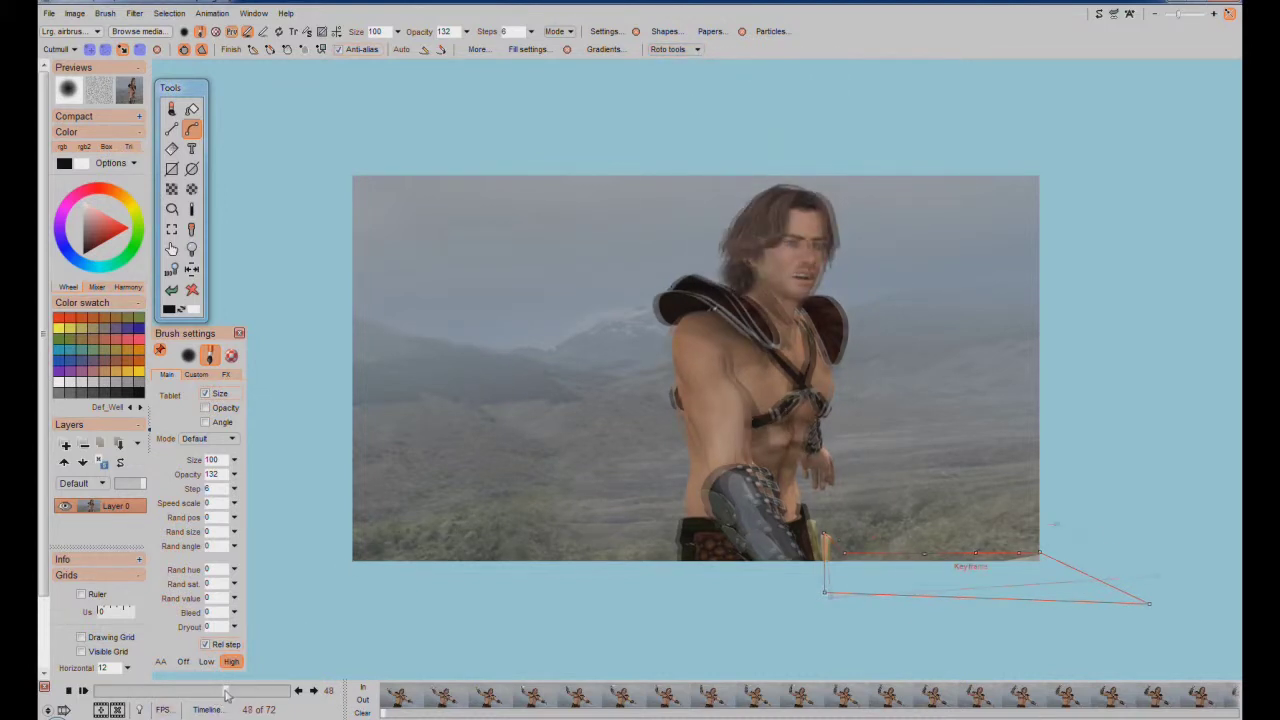
# - At frame 71, delete the old roto keyframe, refresh the frame, and create a keyframe with the flattened curve
pyautogui.moveTo(225, 690); pyautogui.dragTo(310, 700)
pyautogui.click(697, 49)
pyautogui.click(752, 75)
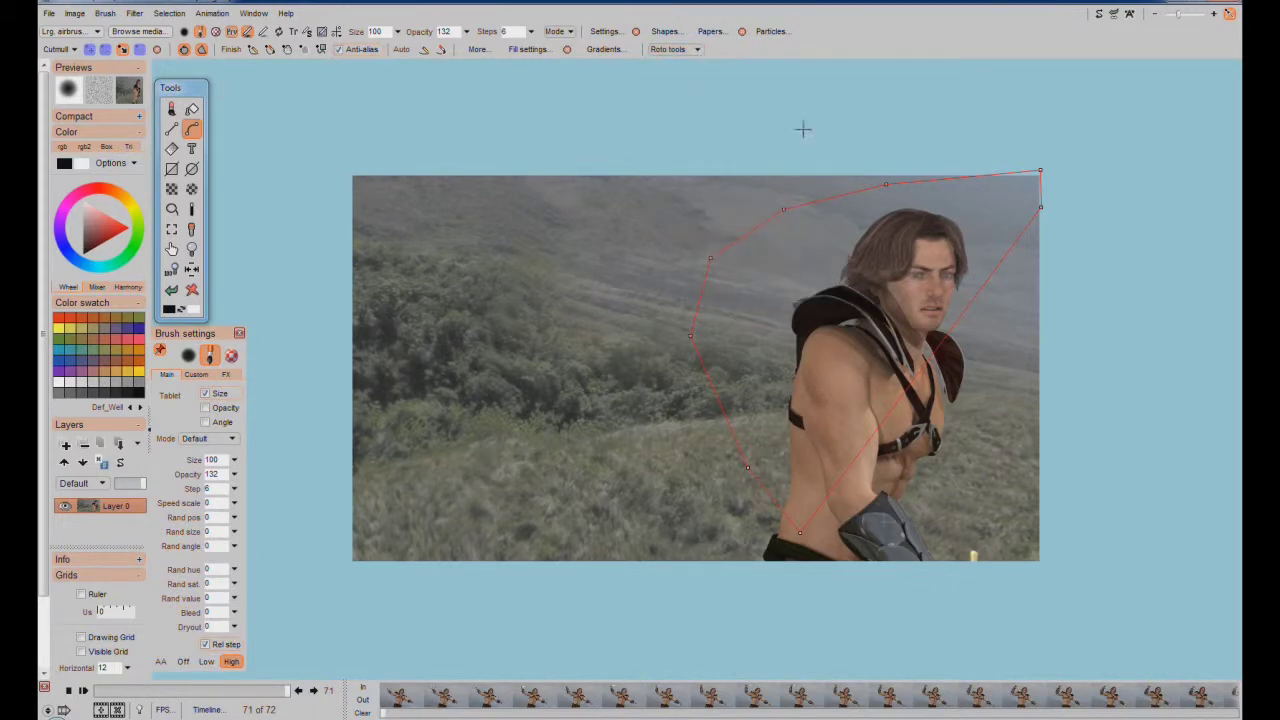
pyautogui.click(287, 695)
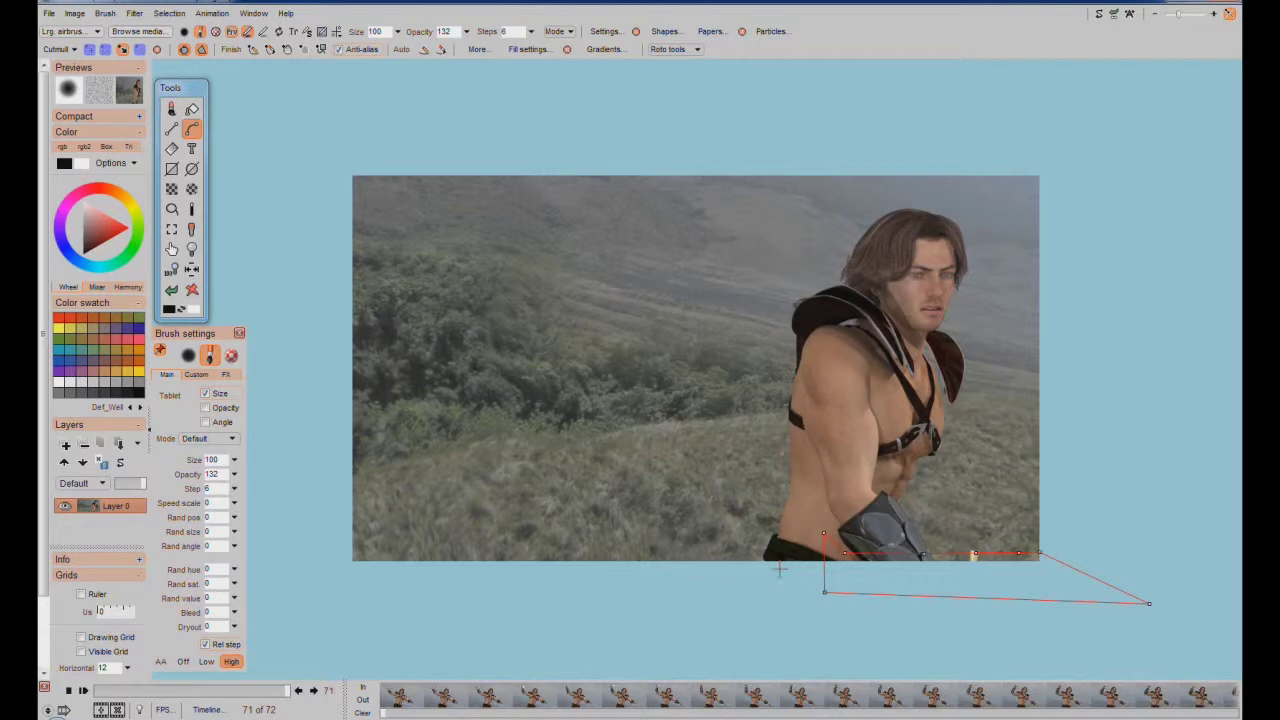
pyautogui.click(698, 52)
pyautogui.click(740, 60)
# - Return to frame 0 and delete the roto keyframe holding the flattened curve shape there
pyautogui.moveTo(285, 690); pyautogui.dragTo(90, 694)
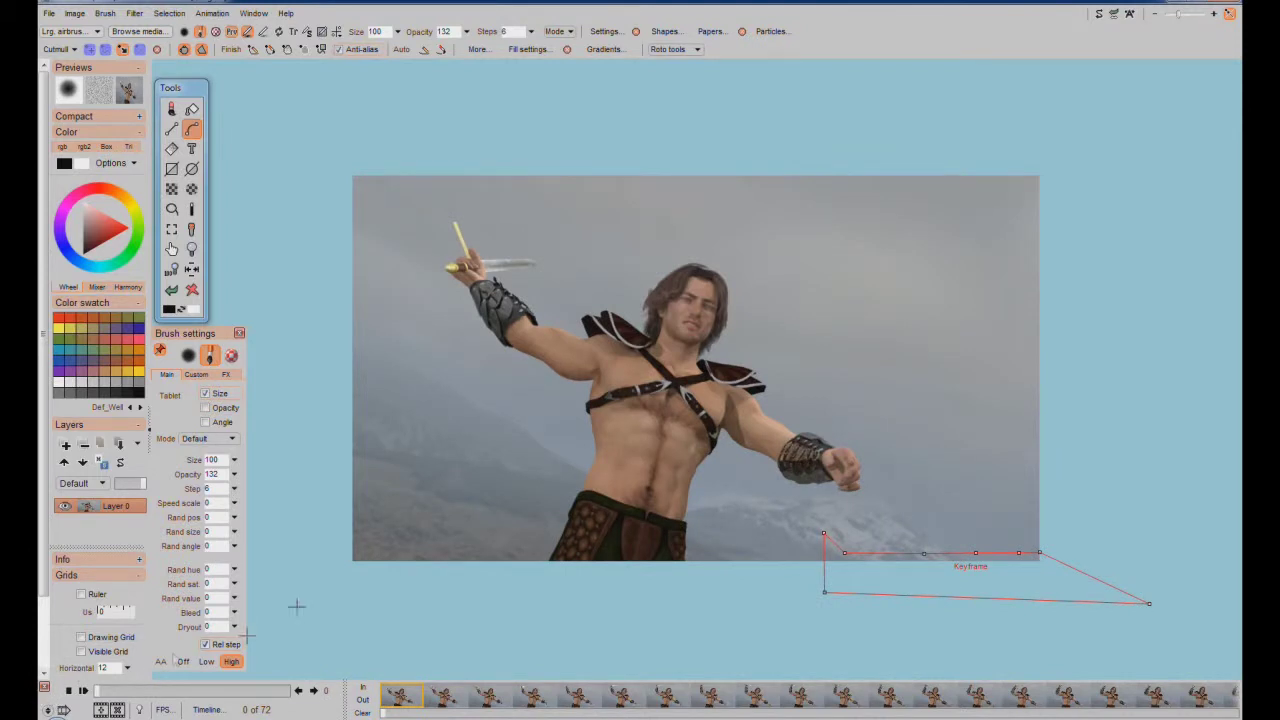
pyautogui.press('space')
pyautogui.click(83, 691)
pyautogui.click(100, 706)
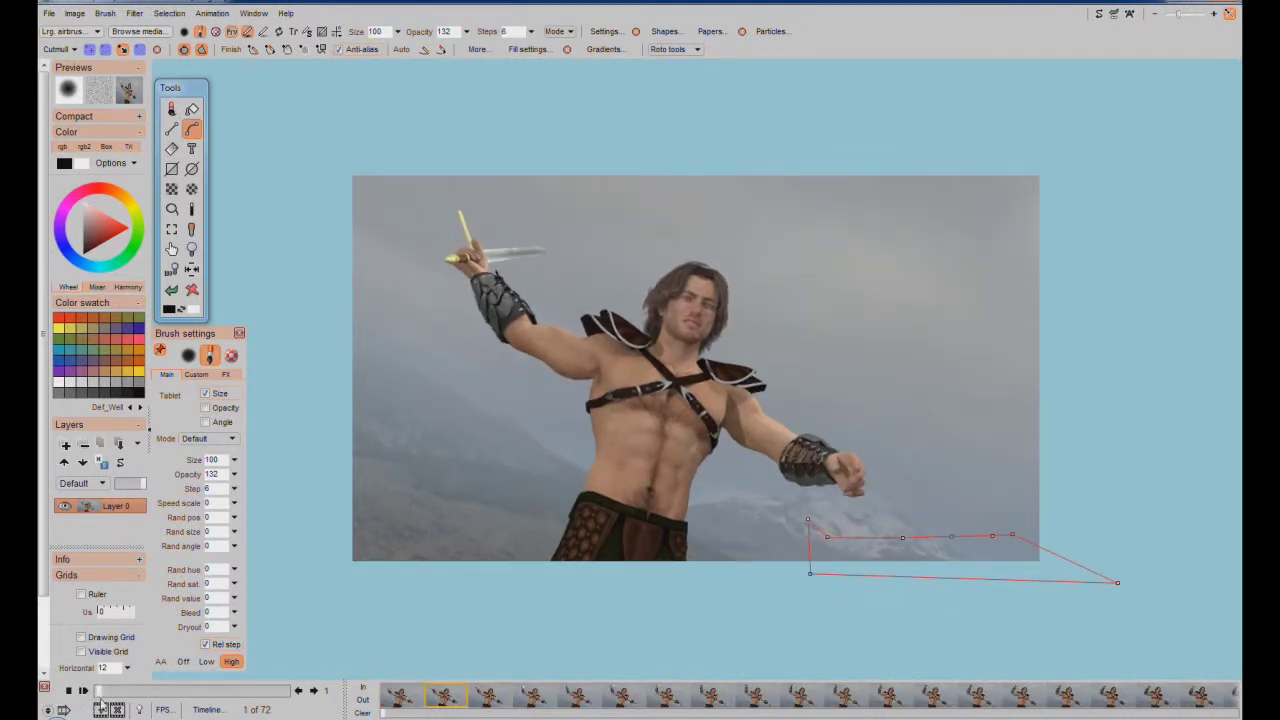
pyautogui.press('space')
pyautogui.press('space')
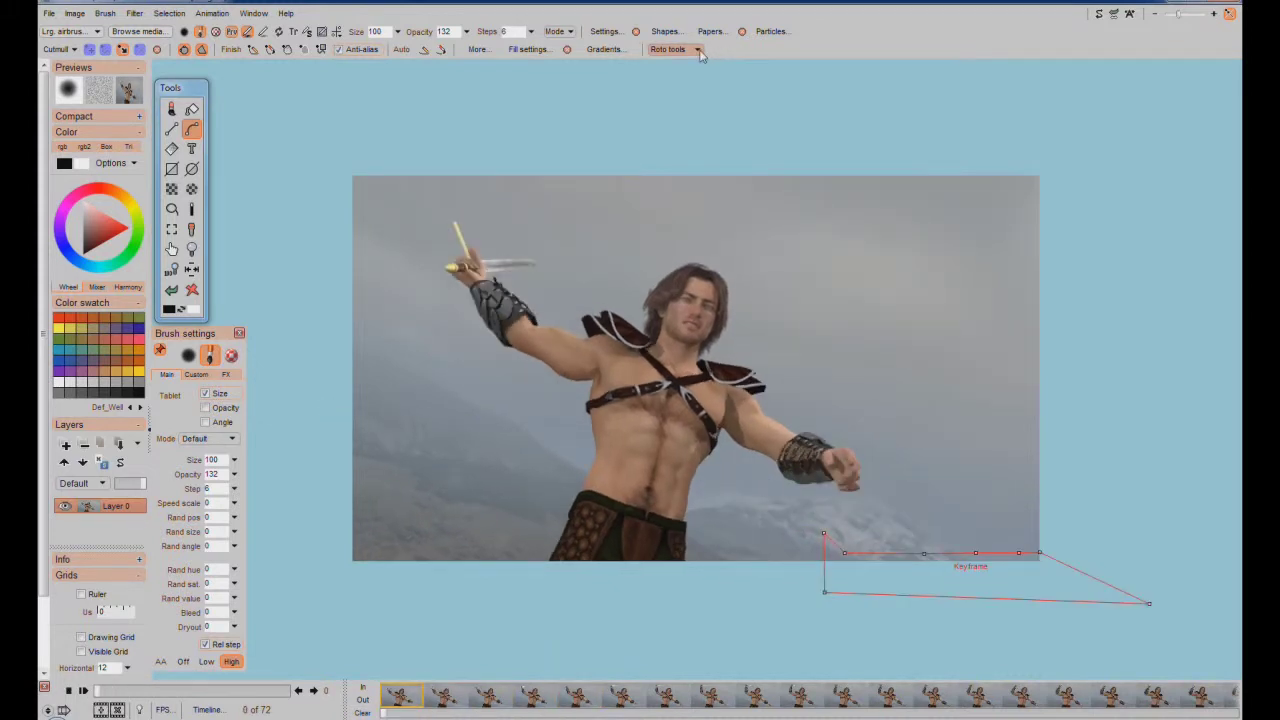
pyautogui.click(668, 49)
pyautogui.click(741, 77)
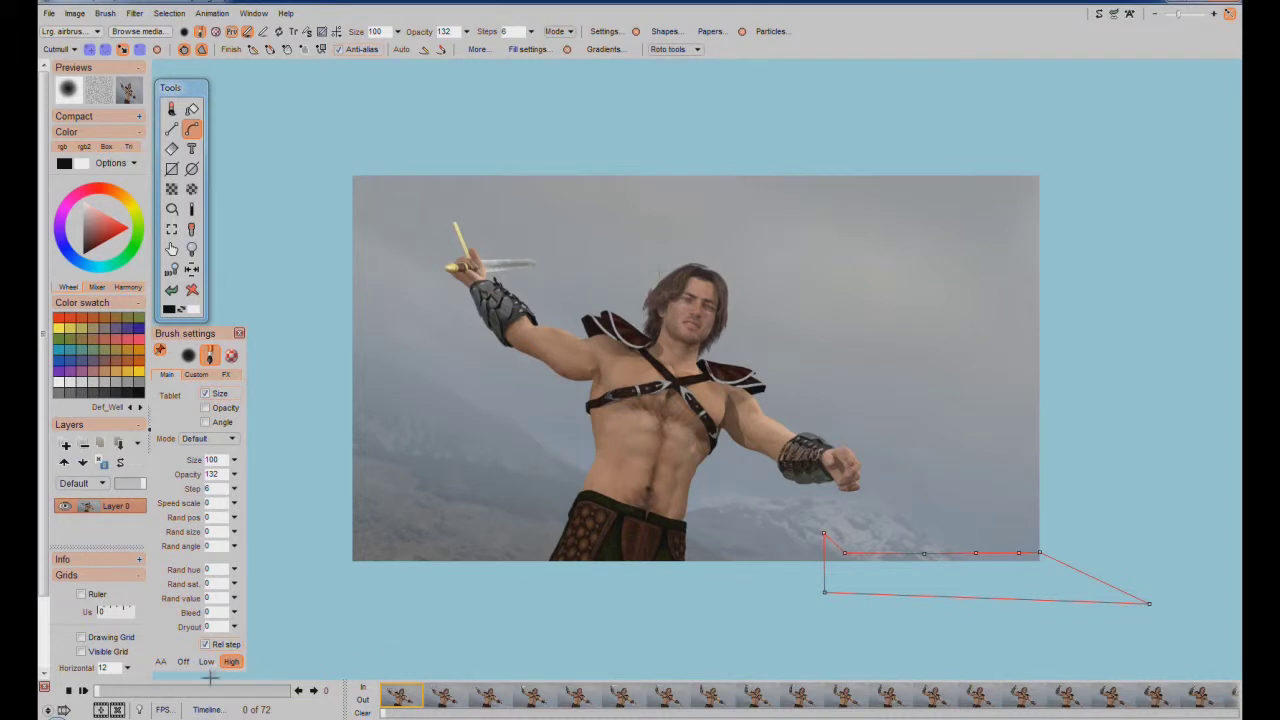
# - Refresh frame 0 to bring back the small arc near the raised sword, and create a roto keyframe there
pyautogui.moveTo(96, 692); pyautogui.dragTo(50, 706)
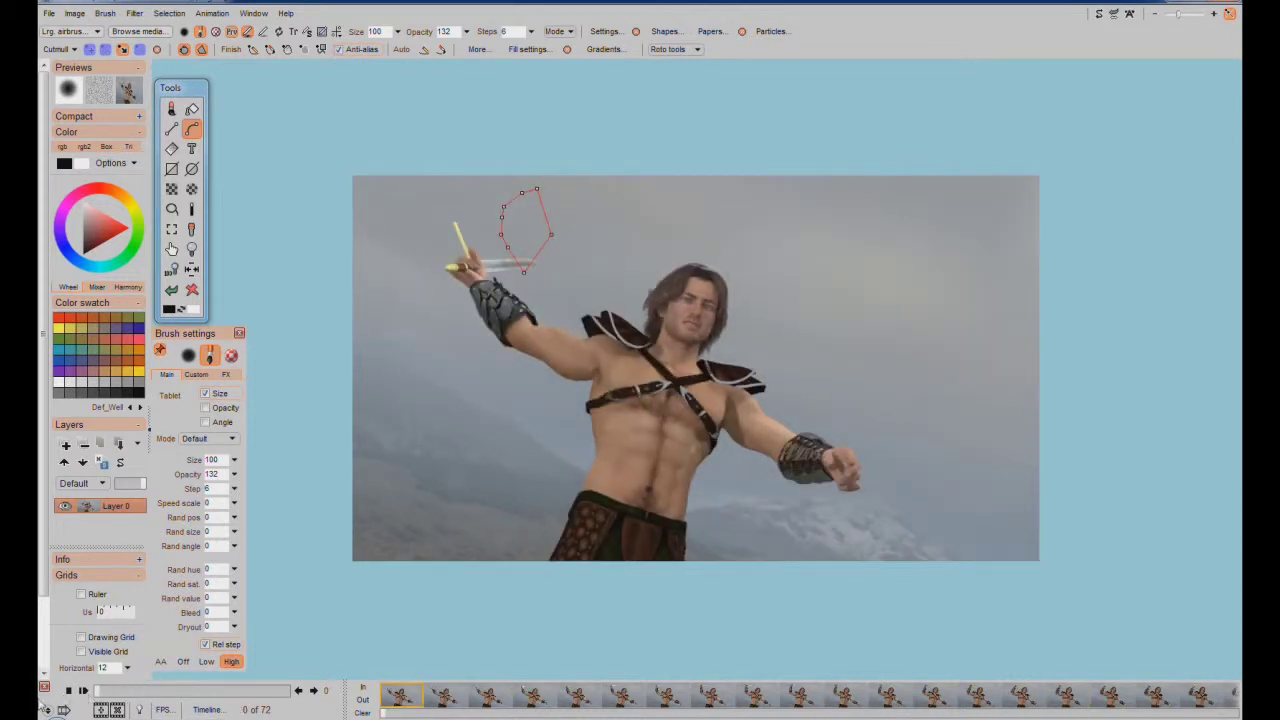
pyautogui.click(688, 49)
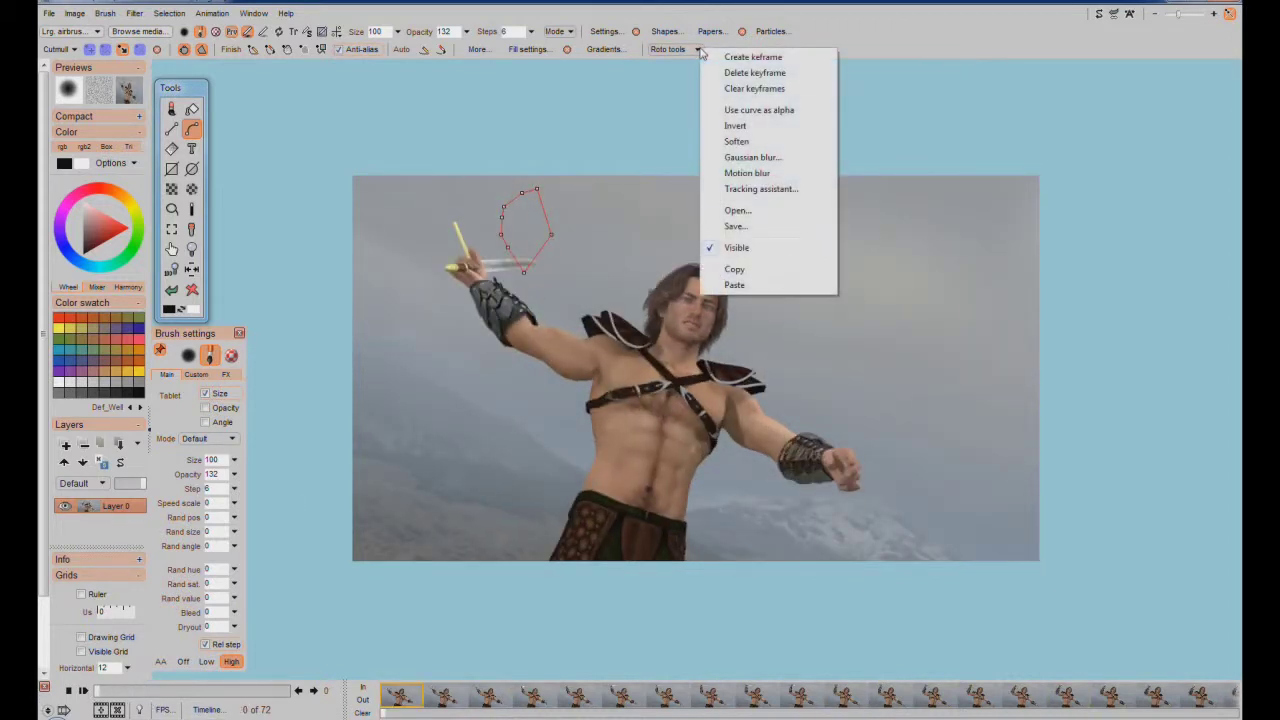
pyautogui.click(735, 59)
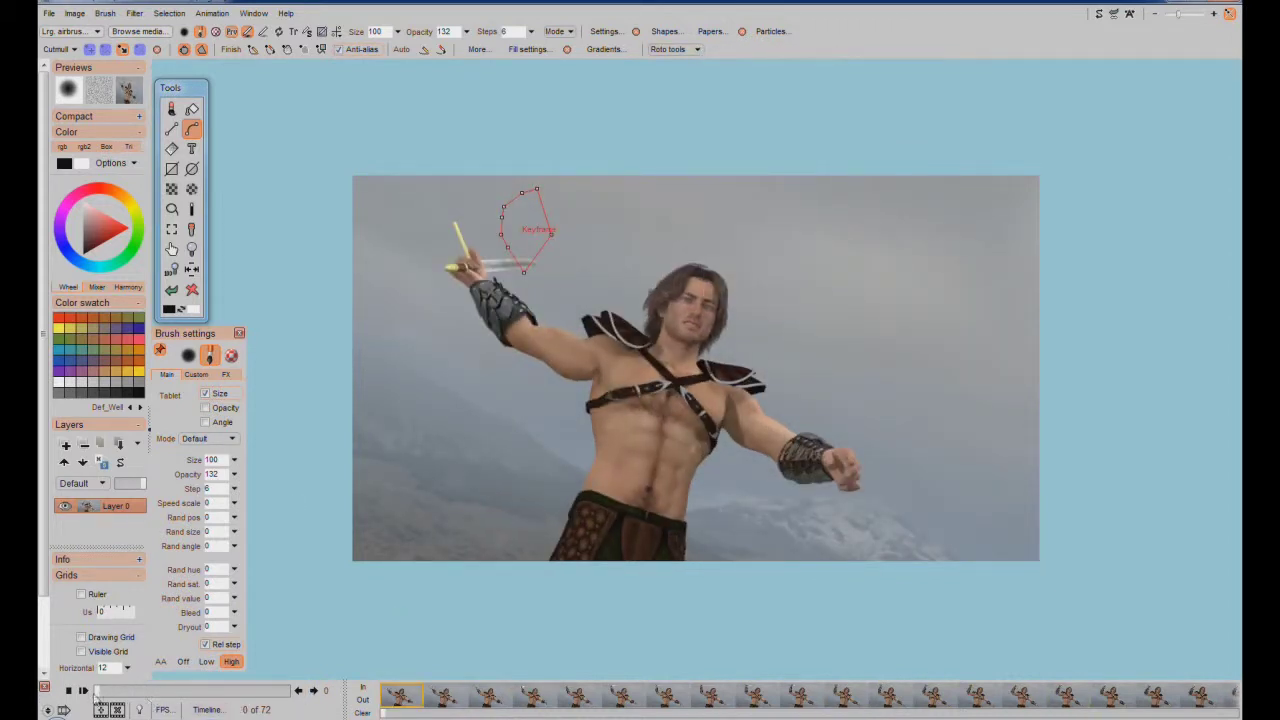
# - At frame 71, compress the trail curve into a narrow strip extending outward from the sword's hilt, and create a roto keyframe
pyautogui.moveTo(97, 692); pyautogui.dragTo(104, 693)
pyautogui.press('space')
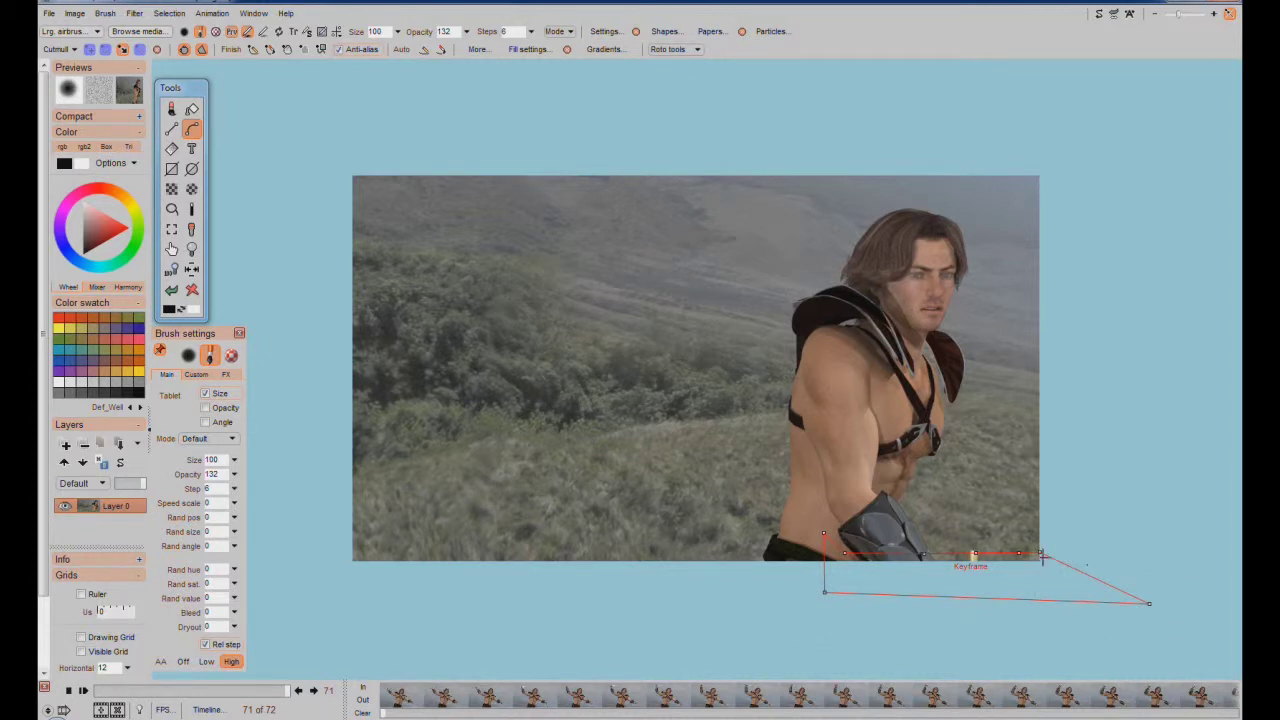
pyautogui.moveTo(1041, 552); pyautogui.dragTo(1157, 556)
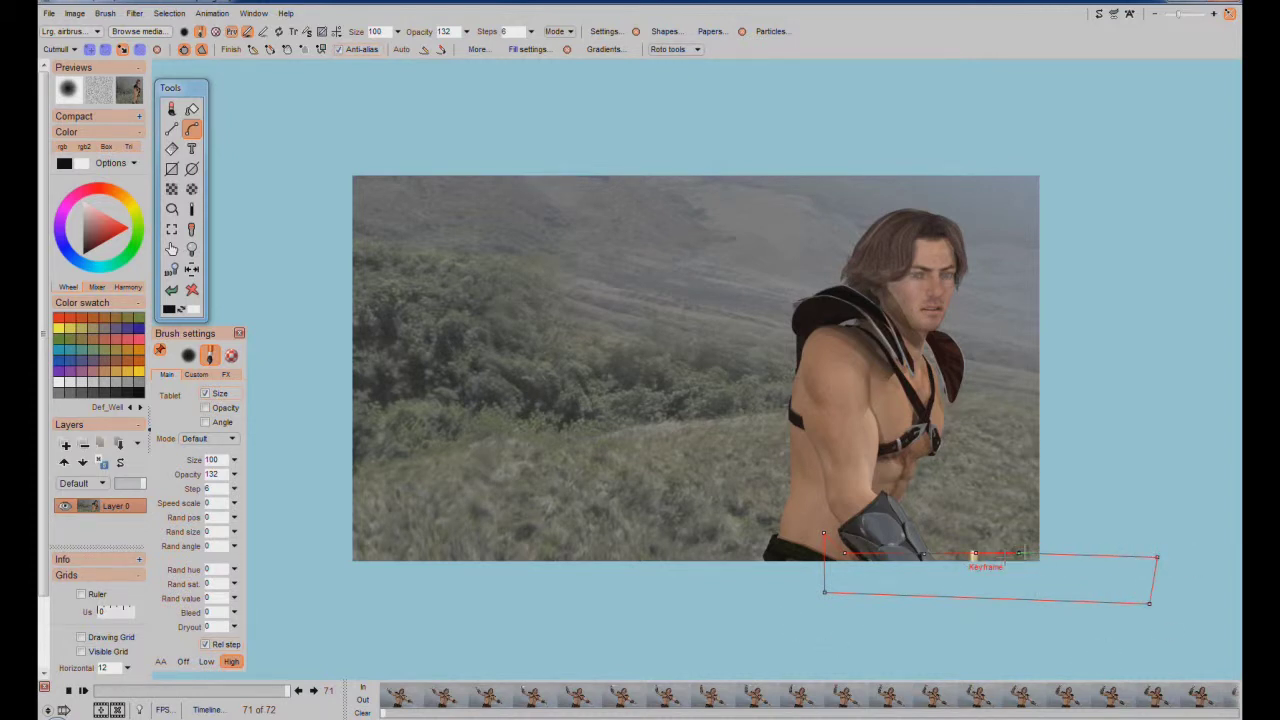
pyautogui.click(1118, 556)
pyautogui.moveTo(824, 592); pyautogui.dragTo(976, 585)
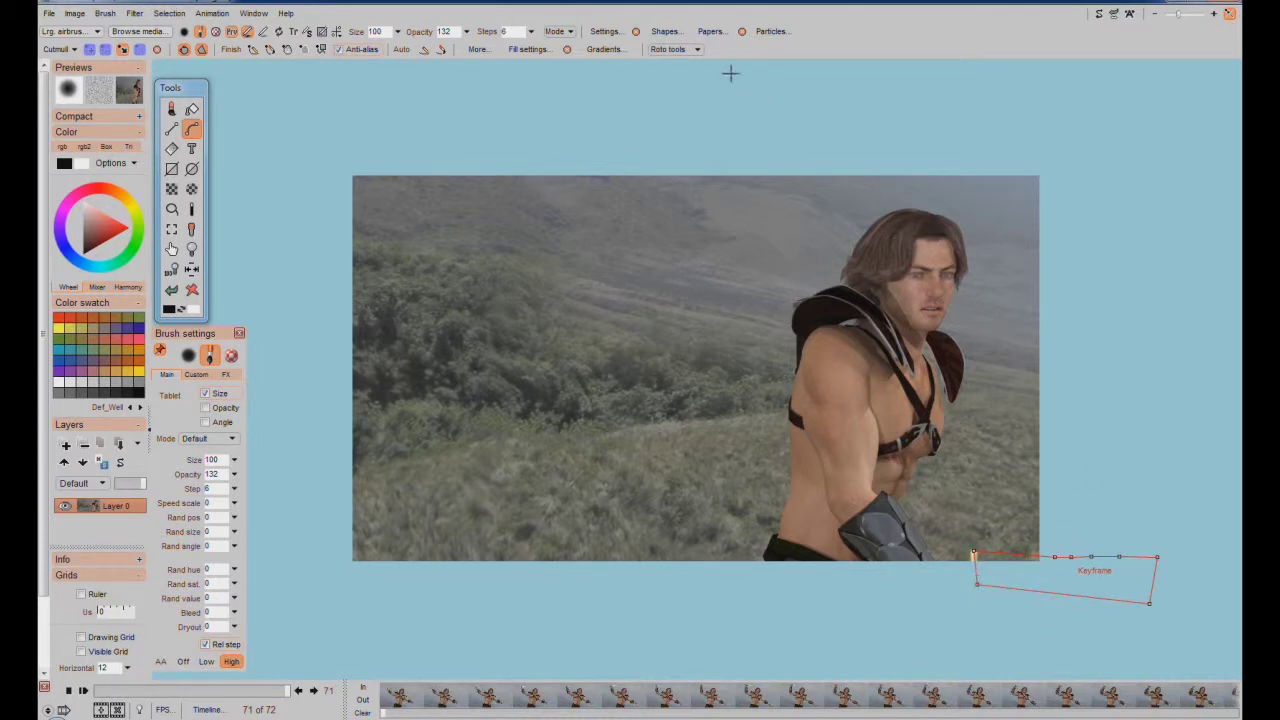
pyautogui.click(702, 52)
pyautogui.click(735, 61)
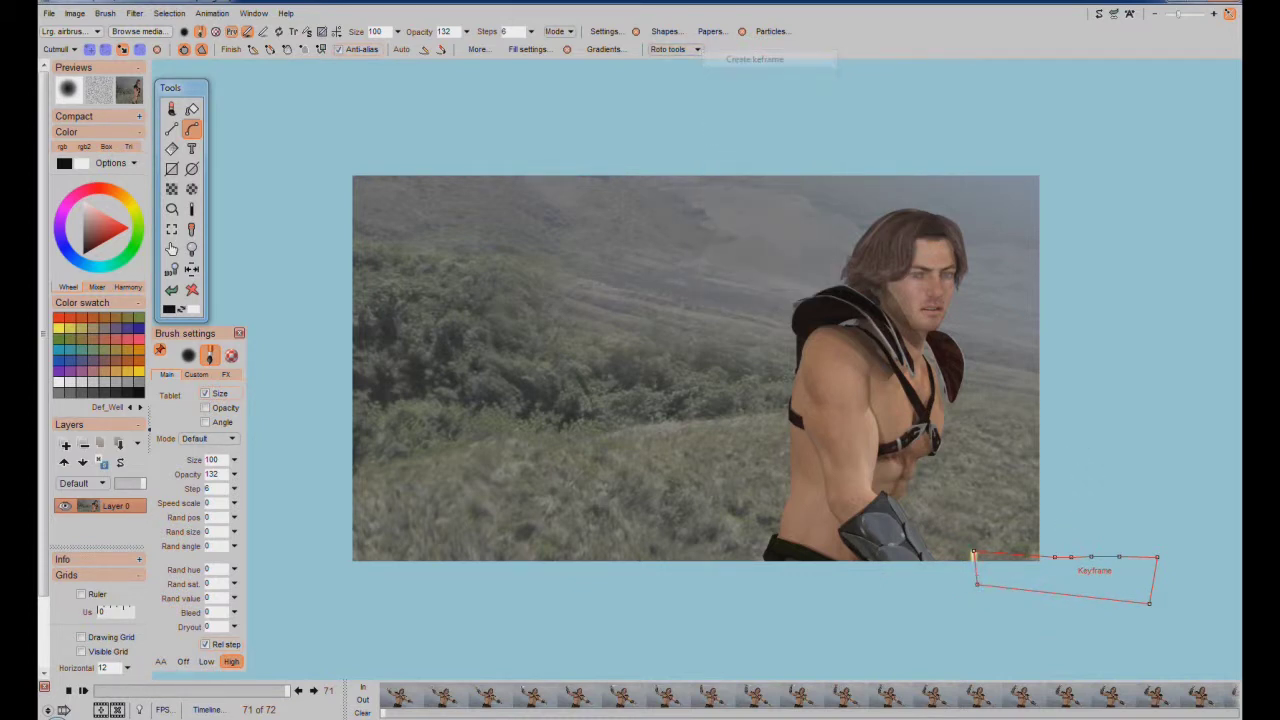
# - At frame 45, fit the curve's lower edge to the blade and crossguard, reshape its upper arc, and create a roto keyframe
pyautogui.moveTo(288, 695); pyautogui.dragTo(222, 702)
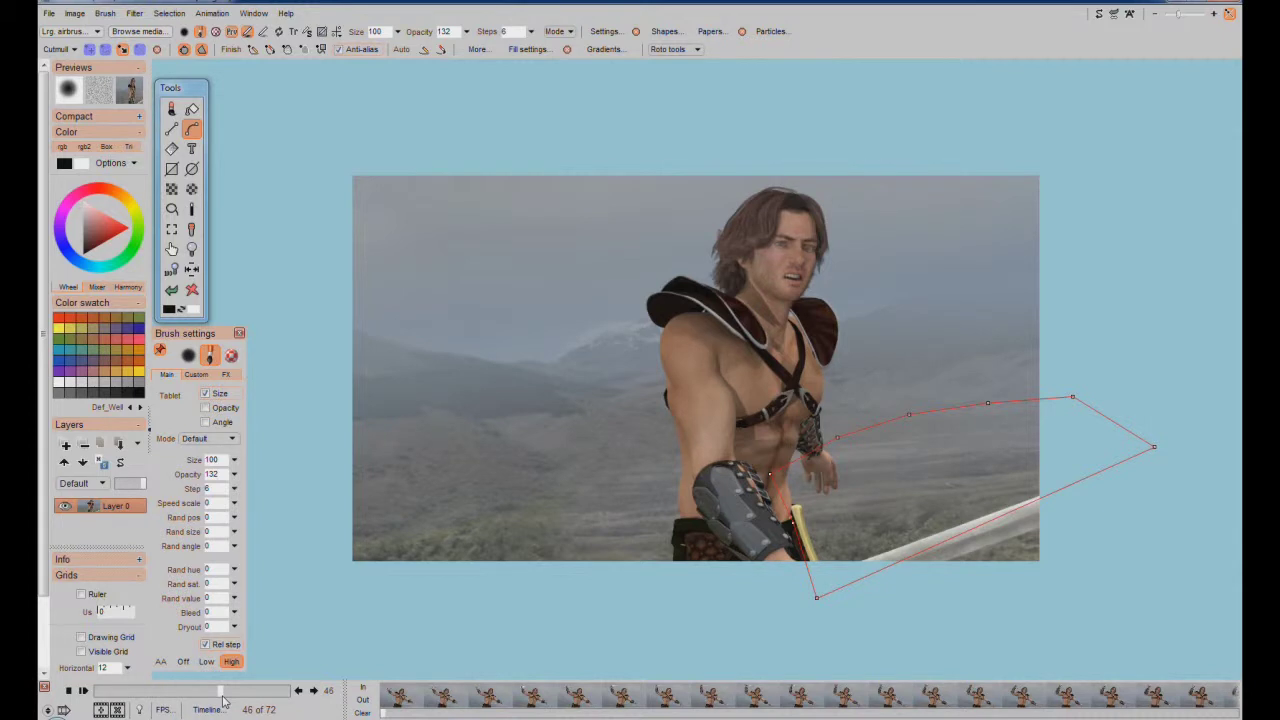
pyautogui.moveTo(222, 702); pyautogui.dragTo(219, 702)
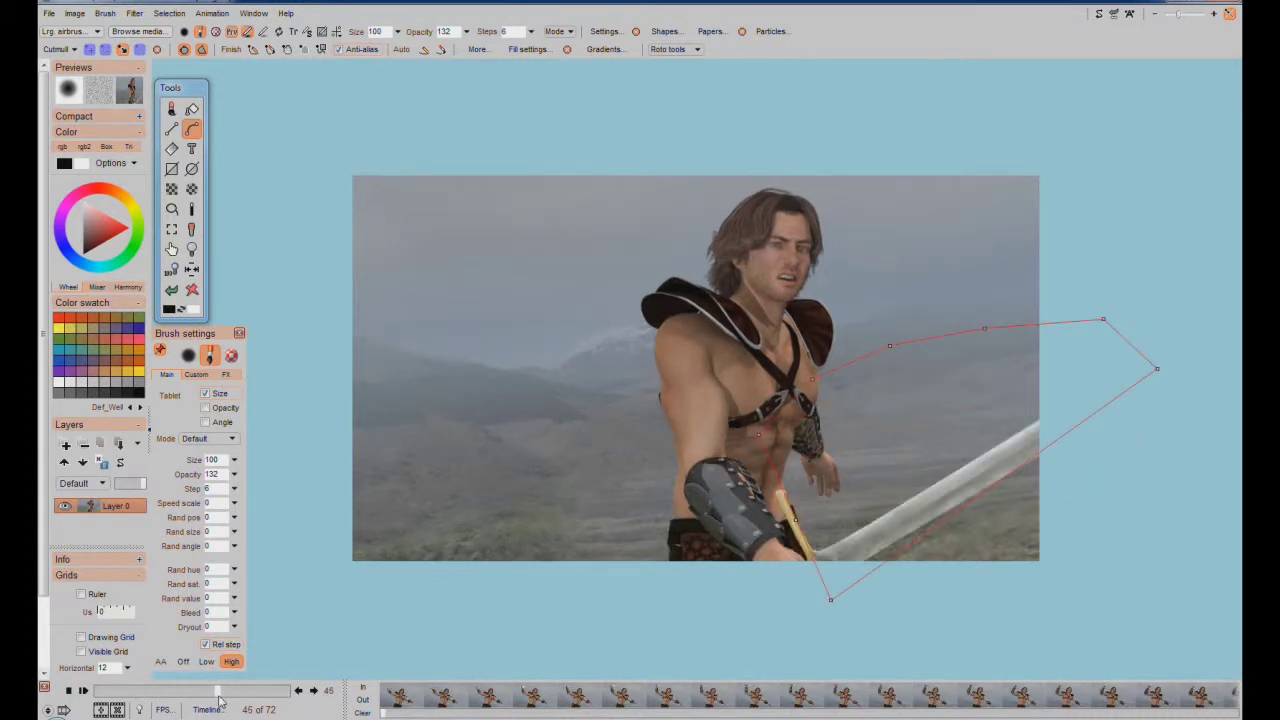
pyautogui.moveTo(830, 598); pyautogui.dragTo(821, 570)
pyautogui.click(780, 494)
pyautogui.moveTo(810, 376); pyautogui.dragTo(783, 375)
pyautogui.moveTo(889, 346); pyautogui.dragTo(836, 340)
pyautogui.moveTo(1104, 319); pyautogui.dragTo(1061, 342)
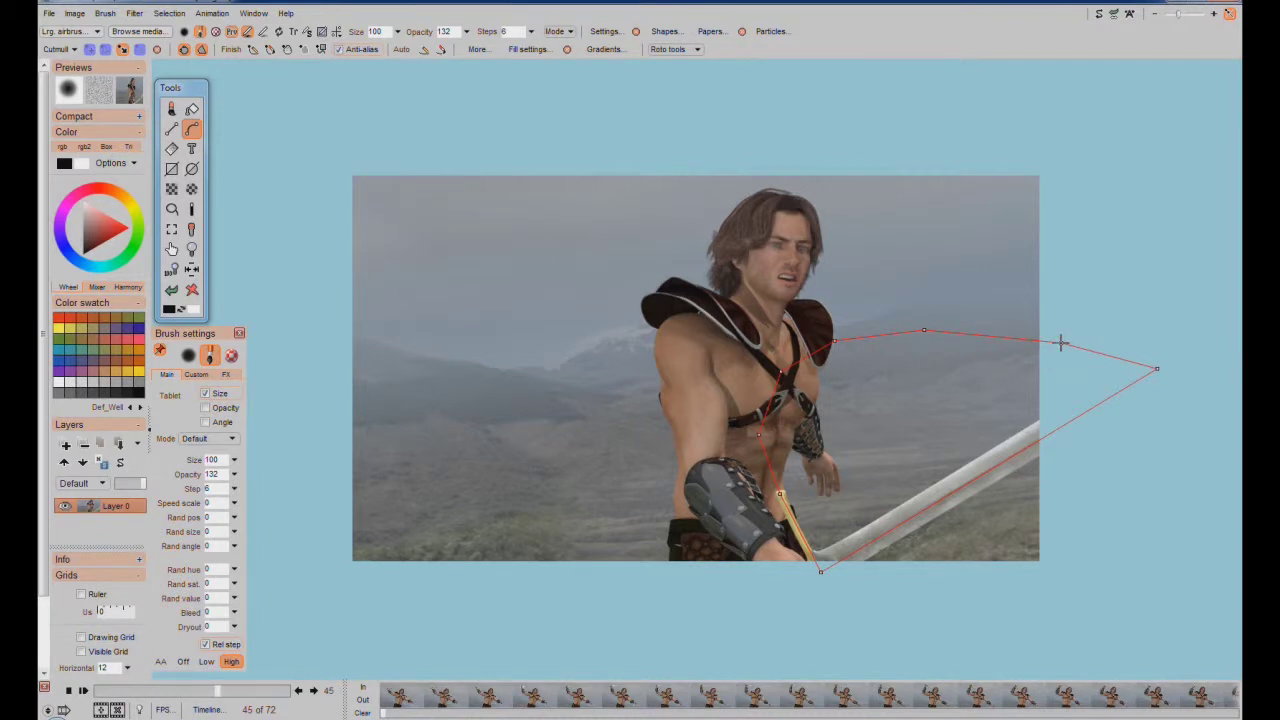
pyautogui.click(695, 50)
pyautogui.click(740, 60)
# - At frame 44, move the trail curve's lowest point up to the base of the sword's blade
pyautogui.moveTo(219, 694); pyautogui.dragTo(218, 697)
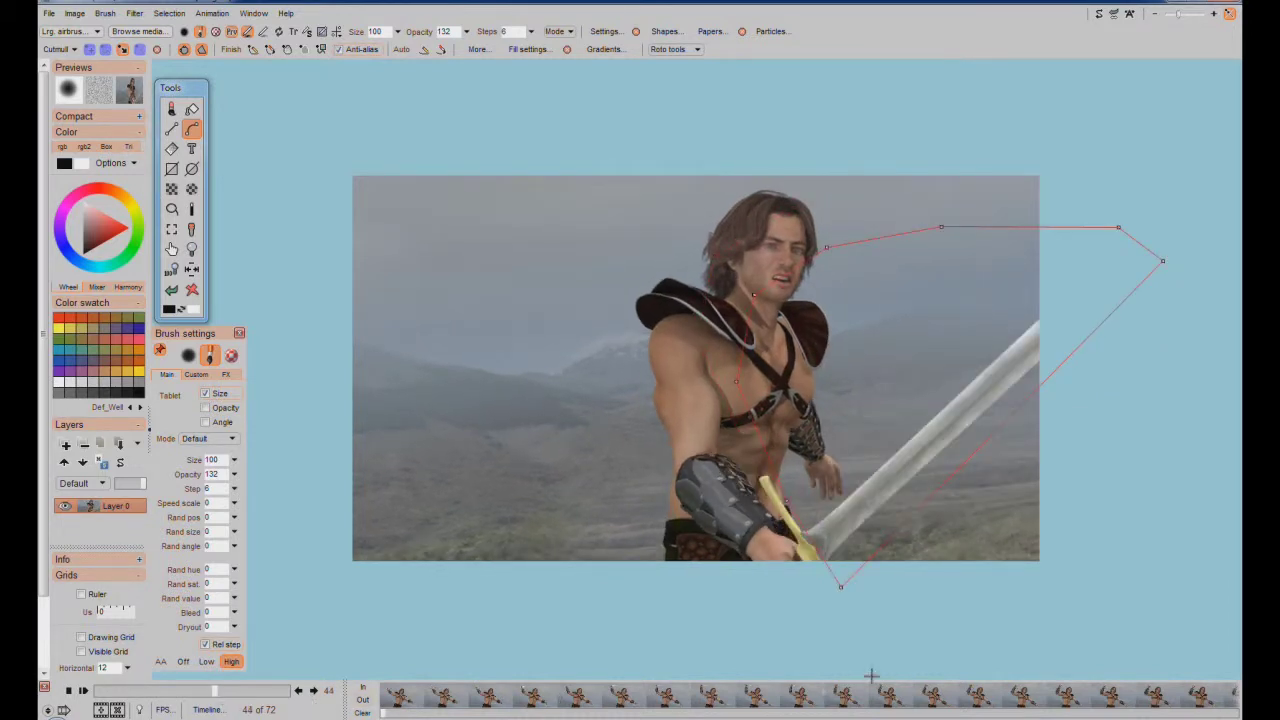
pyautogui.moveTo(841, 586); pyautogui.dragTo(805, 551)
pyautogui.click(74, 52)
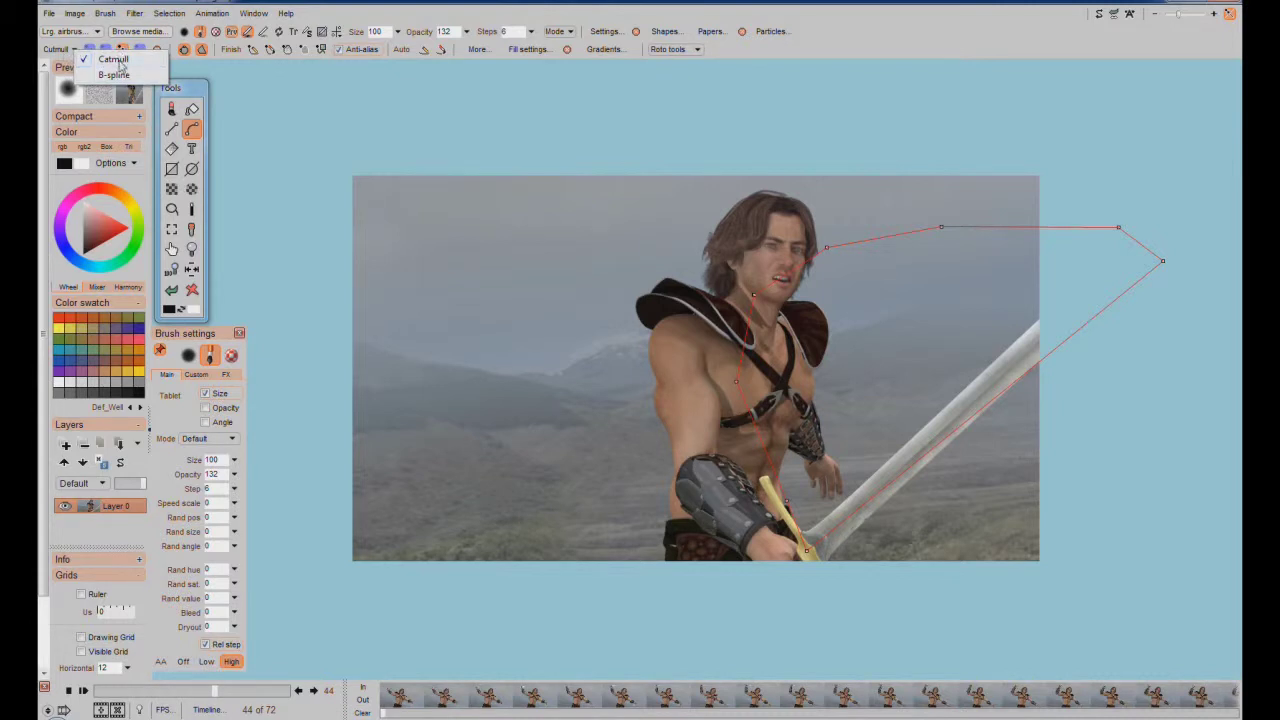
pyautogui.click(62, 56)
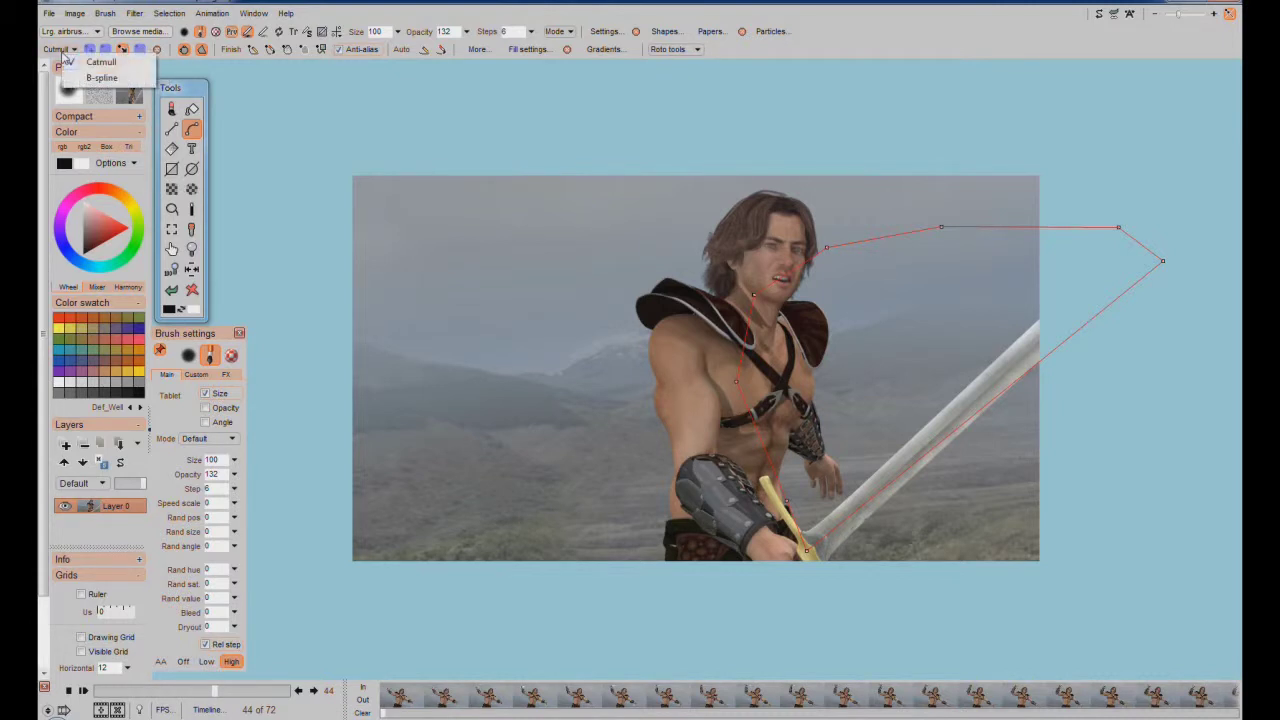
pyautogui.click(698, 50)
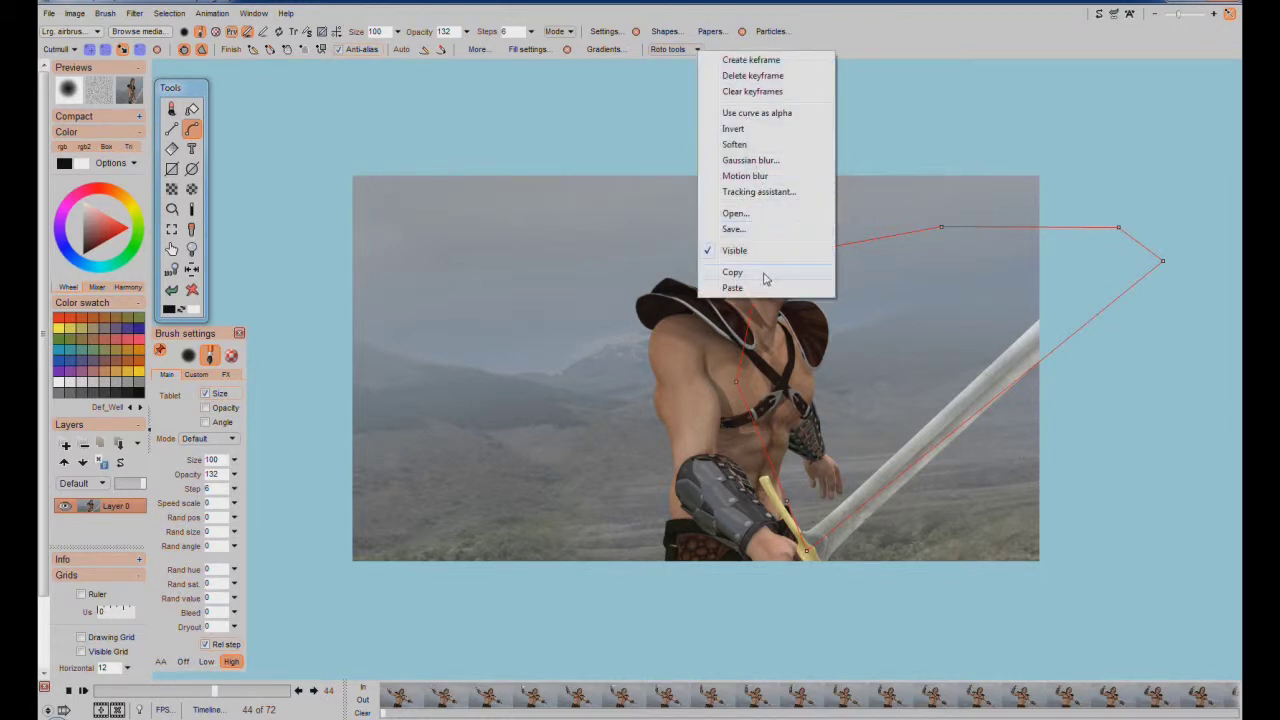
pyautogui.click(962, 47)
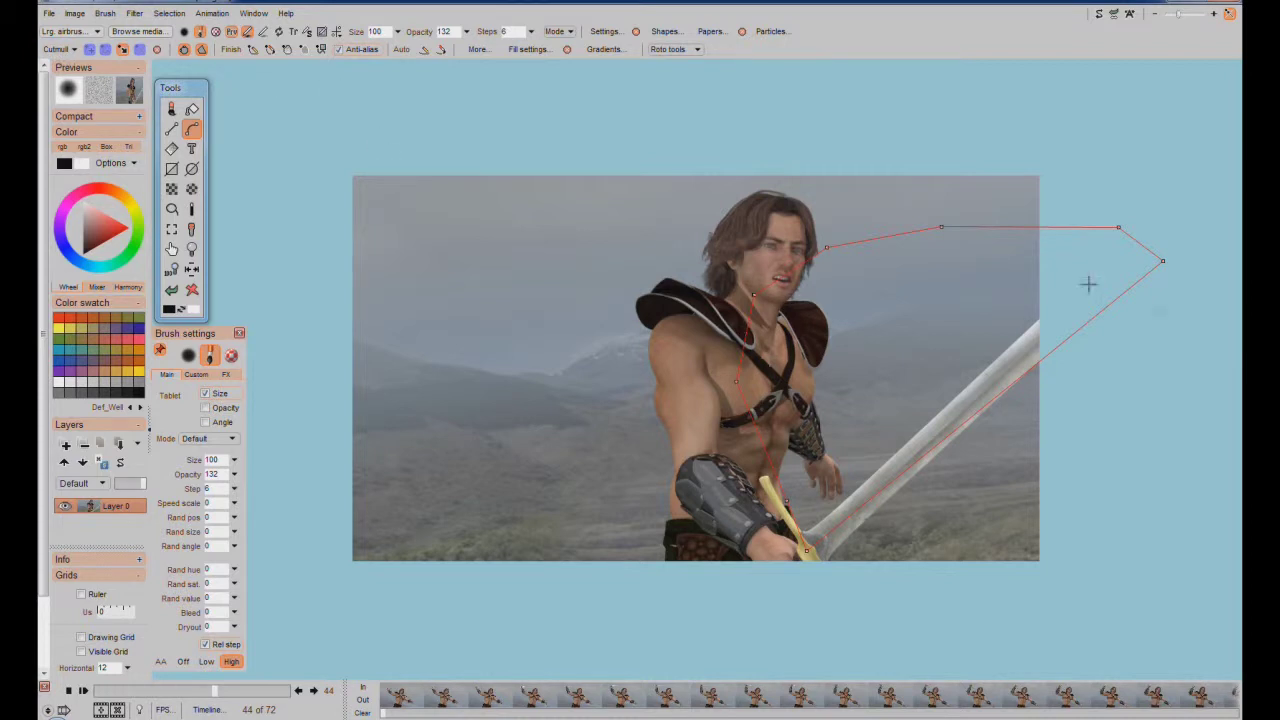
# - Adjust the curve's tip, crossguard and inner arc points to the sword at frame 44, and create a roto keyframe
pyautogui.moveTo(1159, 262); pyautogui.dragTo(1060, 232)
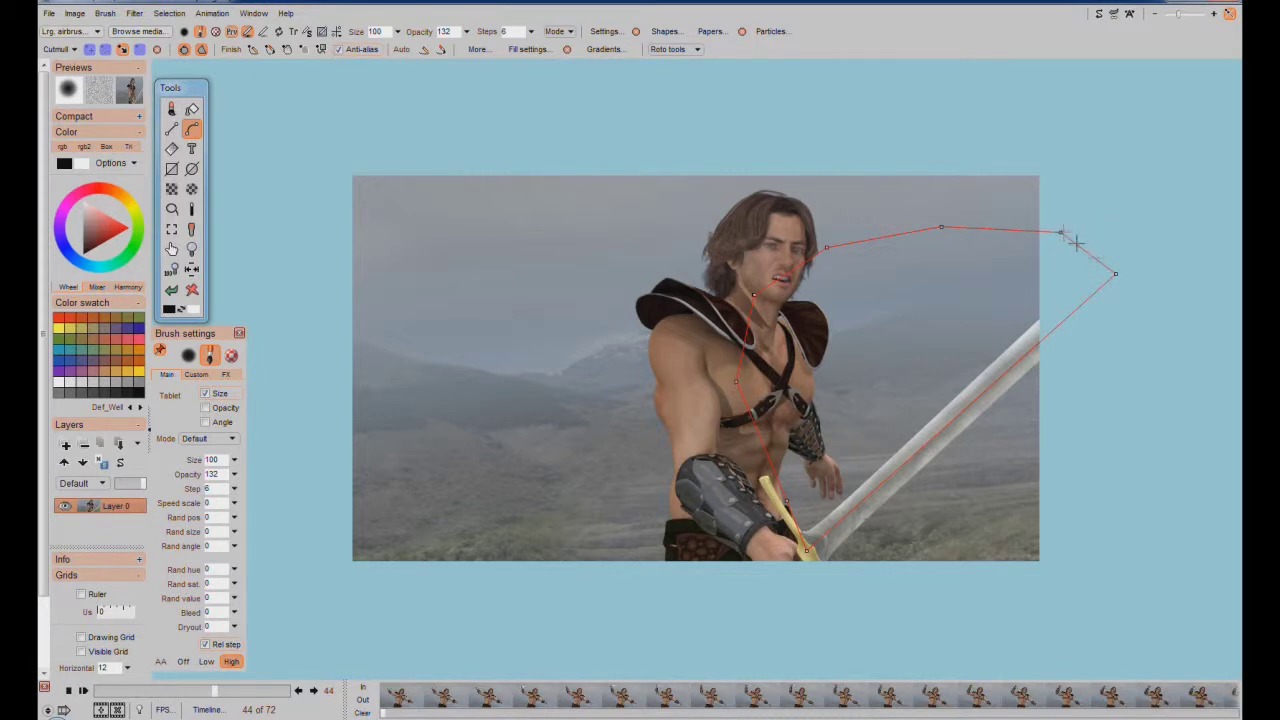
pyautogui.moveTo(1112, 271); pyautogui.dragTo(1116, 274)
pyautogui.moveTo(786, 500); pyautogui.dragTo(762, 477)
pyautogui.moveTo(736, 381); pyautogui.dragTo(744, 383)
pyautogui.moveTo(755, 294); pyautogui.dragTo(764, 310)
pyautogui.click(697, 50)
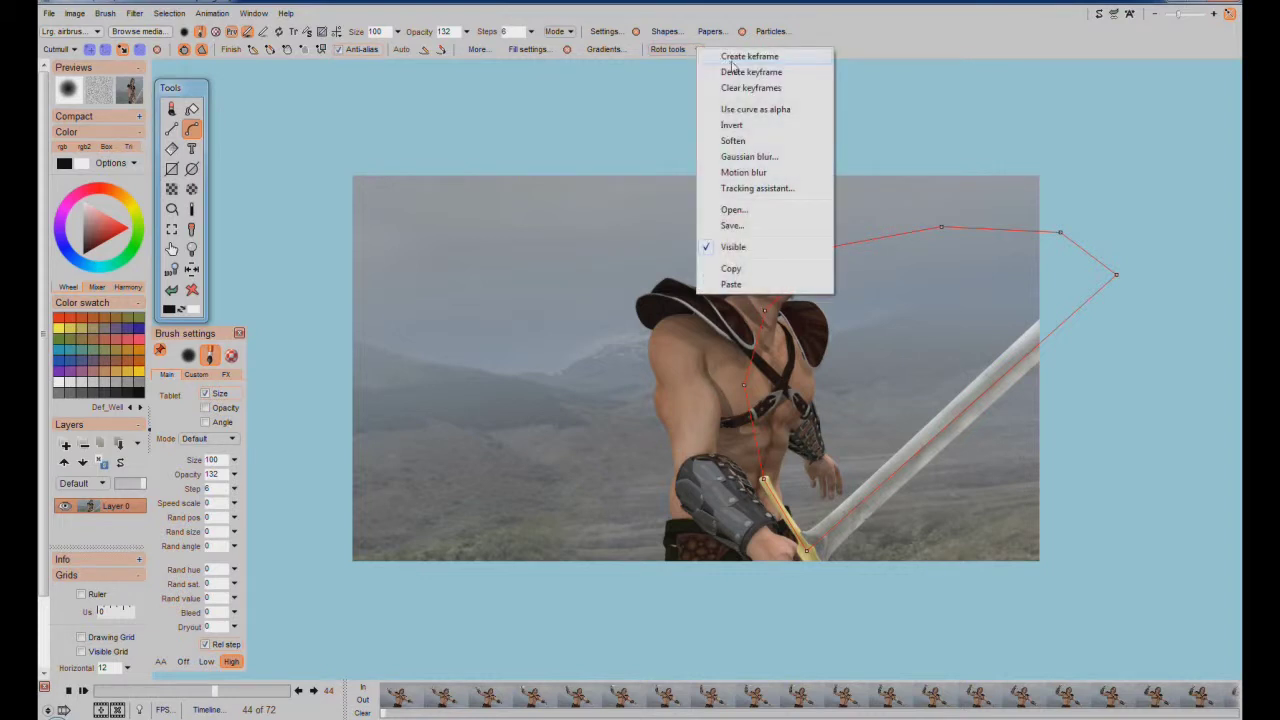
pyautogui.click(740, 57)
# - At frame 33, fit the trail curve's inner corner to the crossguard and move its arc points out in front of the blade
pyautogui.moveTo(215, 690)
pyautogui.mouseDown()
pyautogui.moveTo(141, 709)
pyautogui.moveTo(212, 713)
pyautogui.mouseUp()
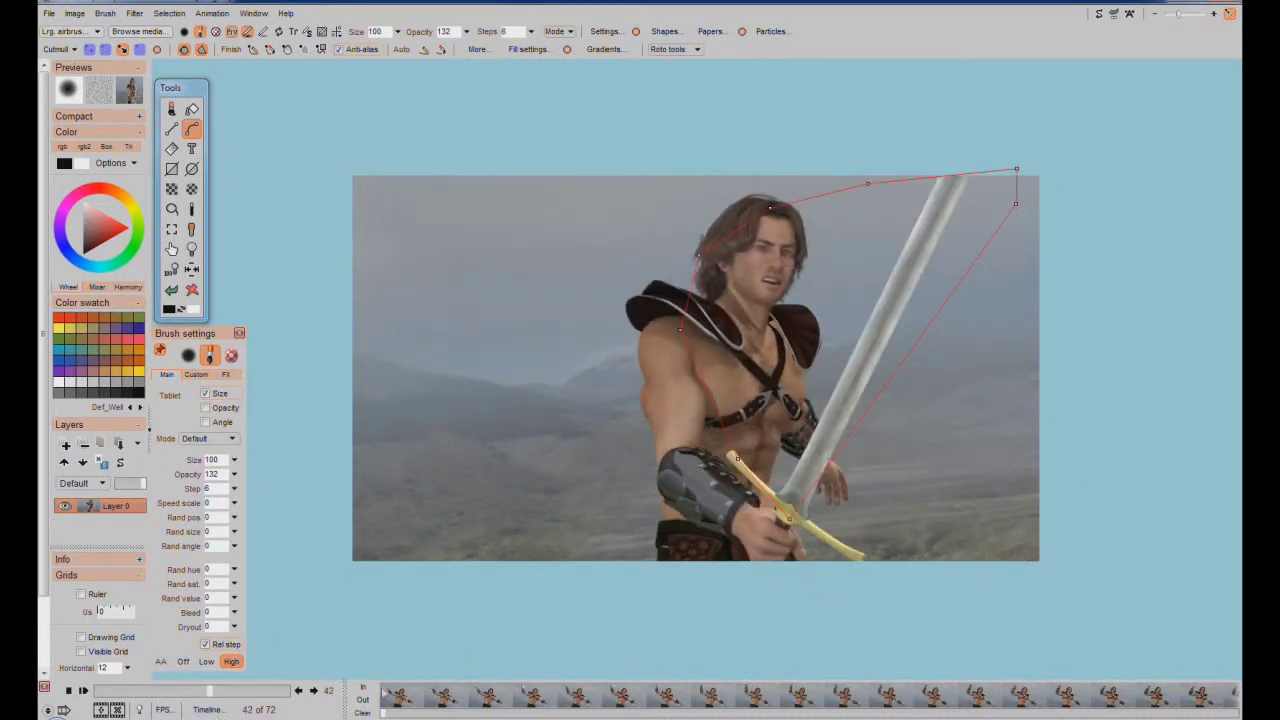
pyautogui.moveTo(208, 693)
pyautogui.mouseDown()
pyautogui.moveTo(220, 697)
pyautogui.moveTo(153, 693)
pyautogui.moveTo(189, 708)
pyautogui.mouseUp()
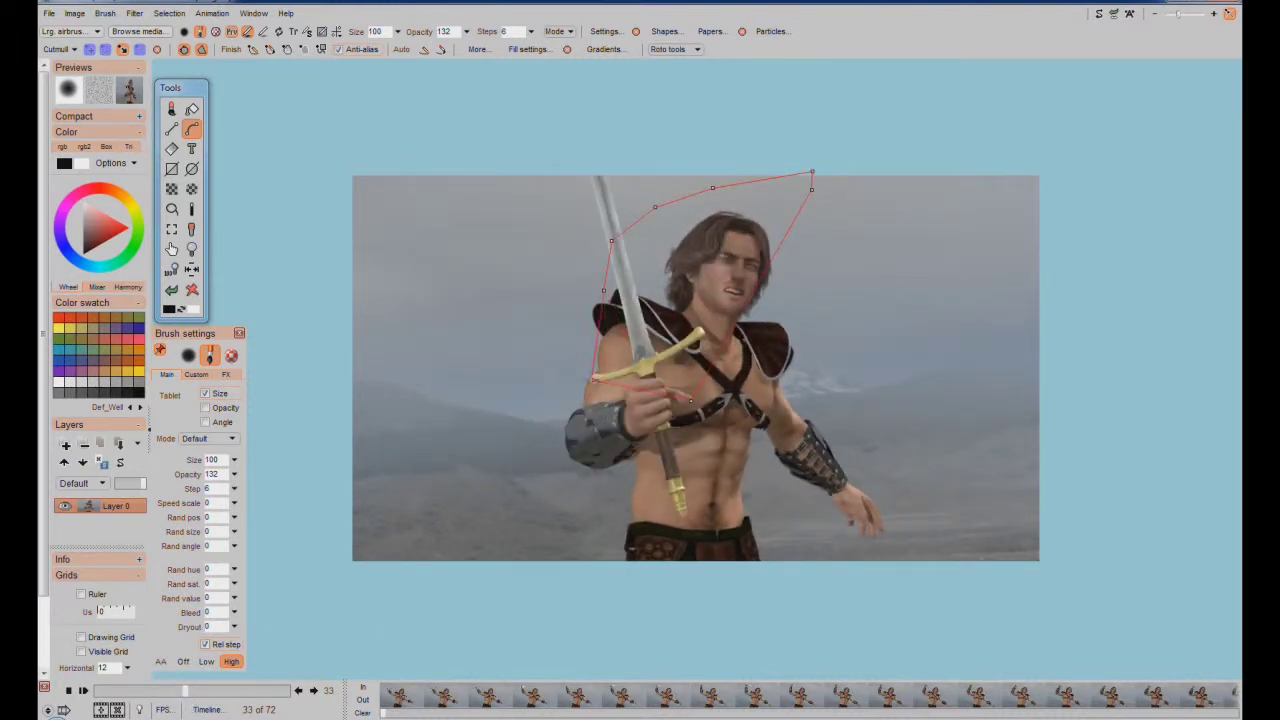
pyautogui.moveTo(686, 401); pyautogui.dragTo(680, 342)
pyautogui.moveTo(603, 291); pyautogui.dragTo(560, 296)
pyautogui.moveTo(611, 241); pyautogui.dragTo(556, 274)
pyautogui.moveTo(655, 207); pyautogui.dragTo(560, 227)
pyautogui.moveTo(711, 187); pyautogui.dragTo(542, 205)
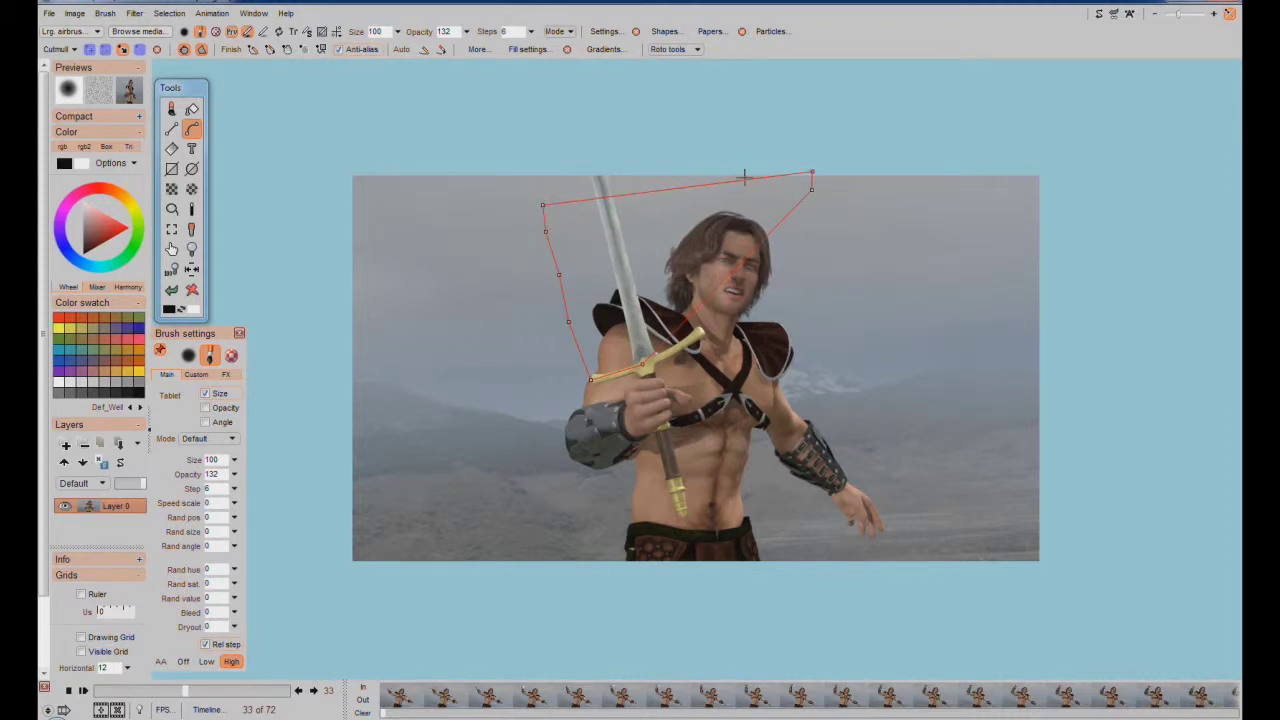
# - Bring the curve's top points over to the blade tip, smooth the outer arc, and create a roto keyframe at frame 33
pyautogui.moveTo(812, 170); pyautogui.dragTo(545, 182)
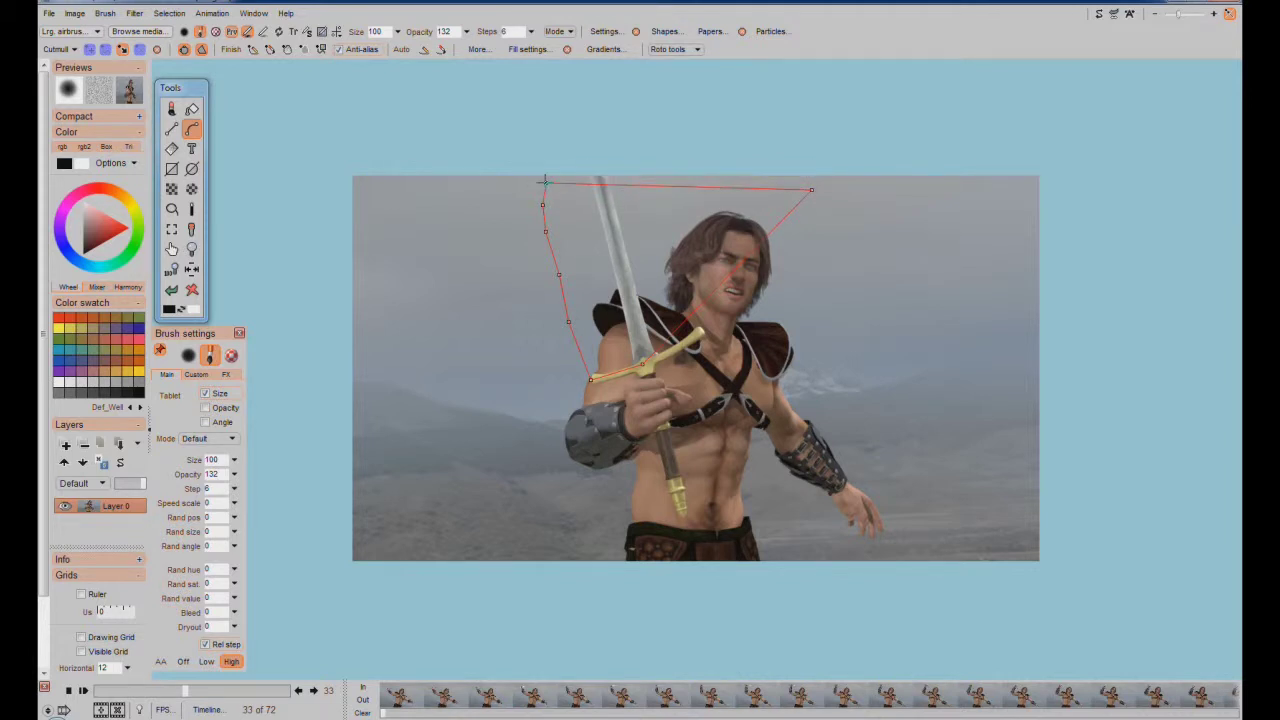
pyautogui.moveTo(811, 188); pyautogui.dragTo(596, 172)
pyautogui.moveTo(545, 182); pyautogui.dragTo(546, 172)
pyautogui.moveTo(557, 274); pyautogui.dragTo(551, 274)
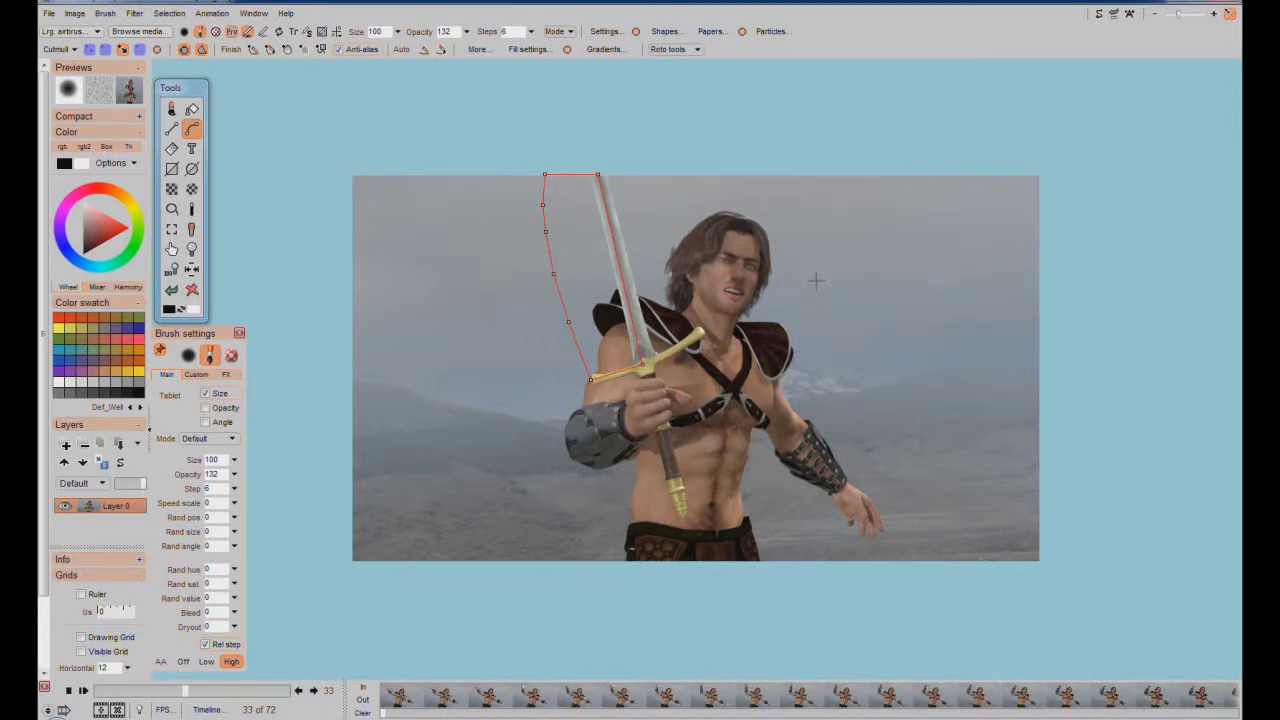
pyautogui.click(695, 50)
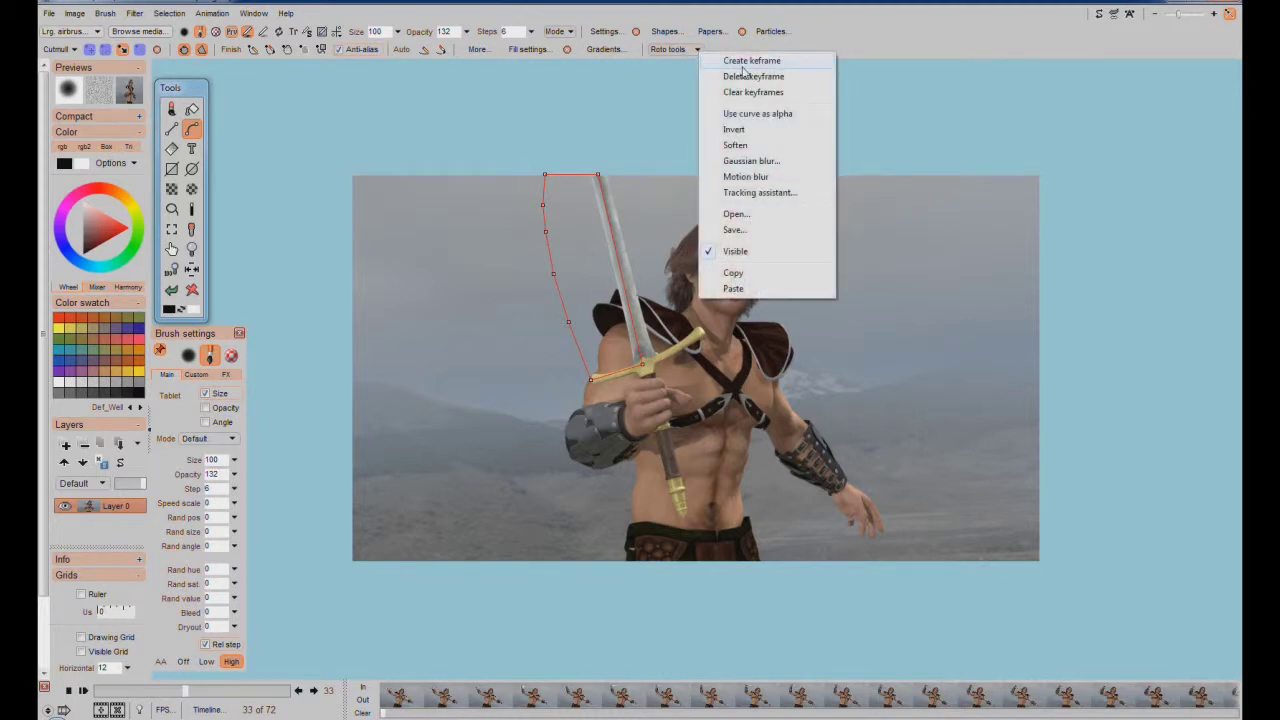
pyautogui.click(744, 61)
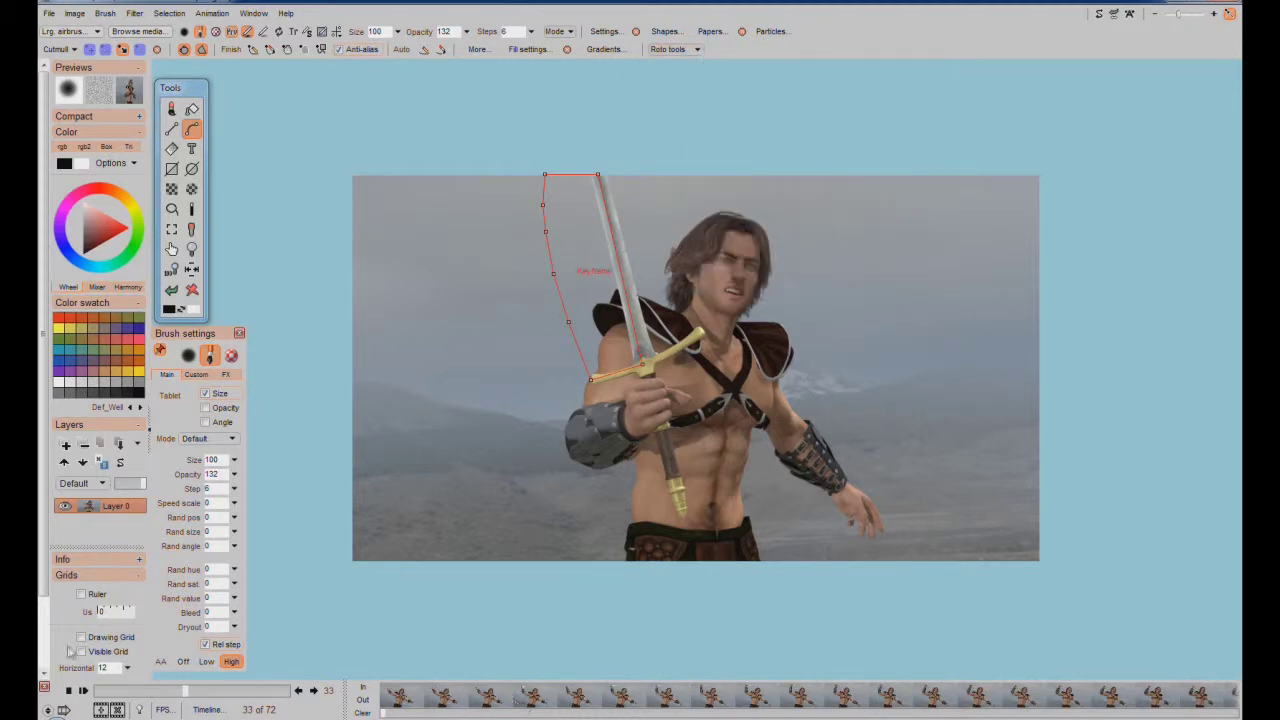
# - At frame 40, fit the curve's lower points to the crossguard and its upper points to the blade's upper end
pyautogui.moveTo(190, 692); pyautogui.dragTo(201, 694)
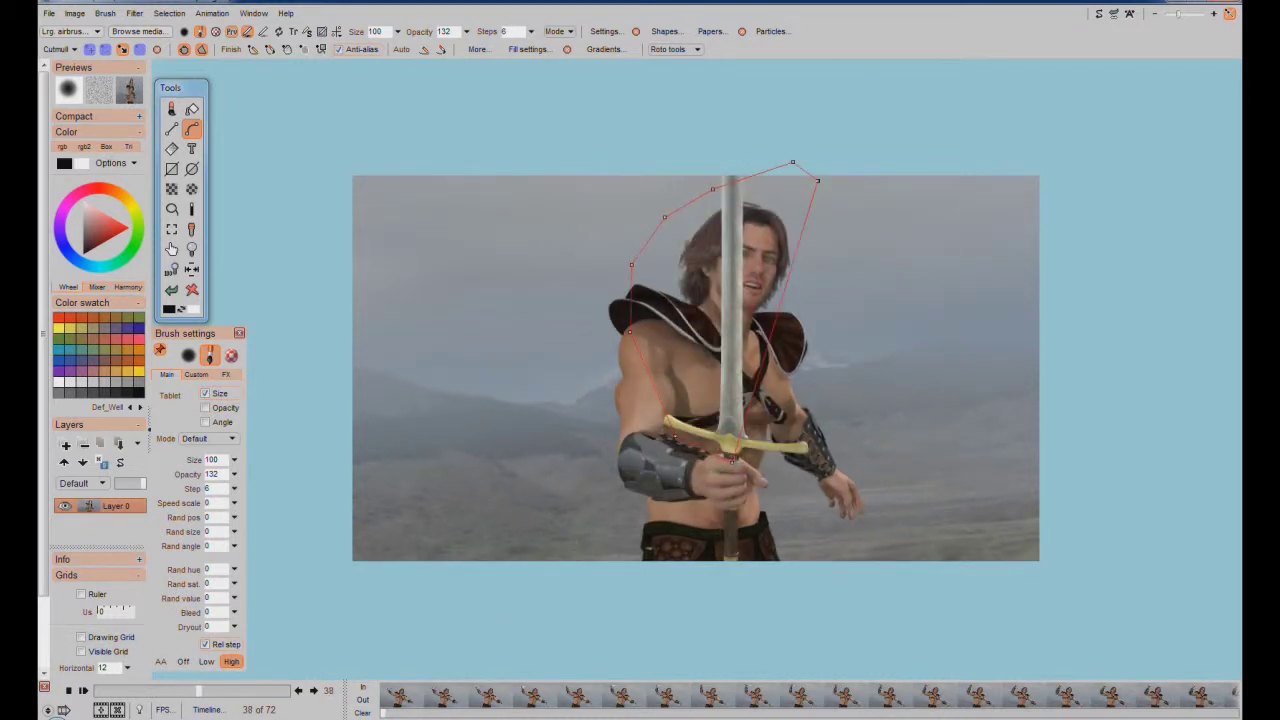
pyautogui.moveTo(200, 692); pyautogui.dragTo(206, 695)
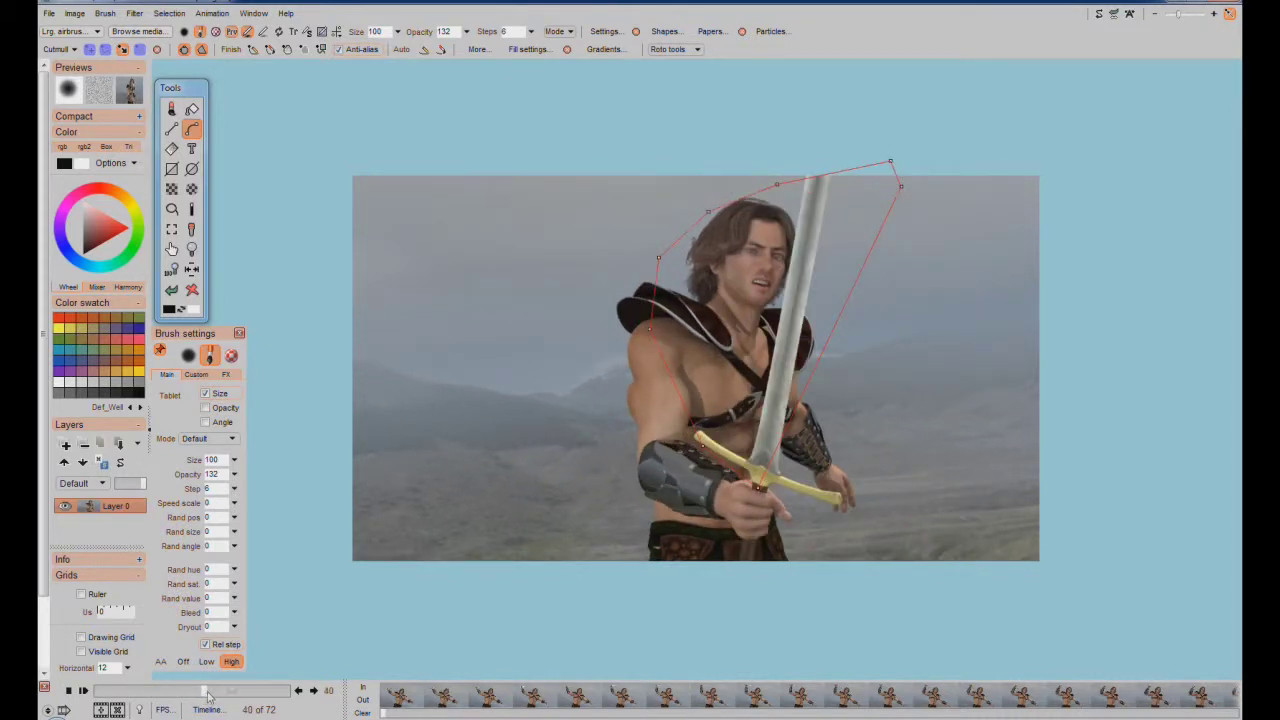
pyautogui.moveTo(757, 487); pyautogui.dragTo(697, 432)
pyautogui.moveTo(708, 211); pyautogui.dragTo(626, 259)
pyautogui.moveTo(777, 184); pyautogui.dragTo(700, 187)
pyautogui.moveTo(889, 161); pyautogui.dragTo(750, 173)
pyautogui.moveTo(900, 186); pyautogui.dragTo(818, 172)
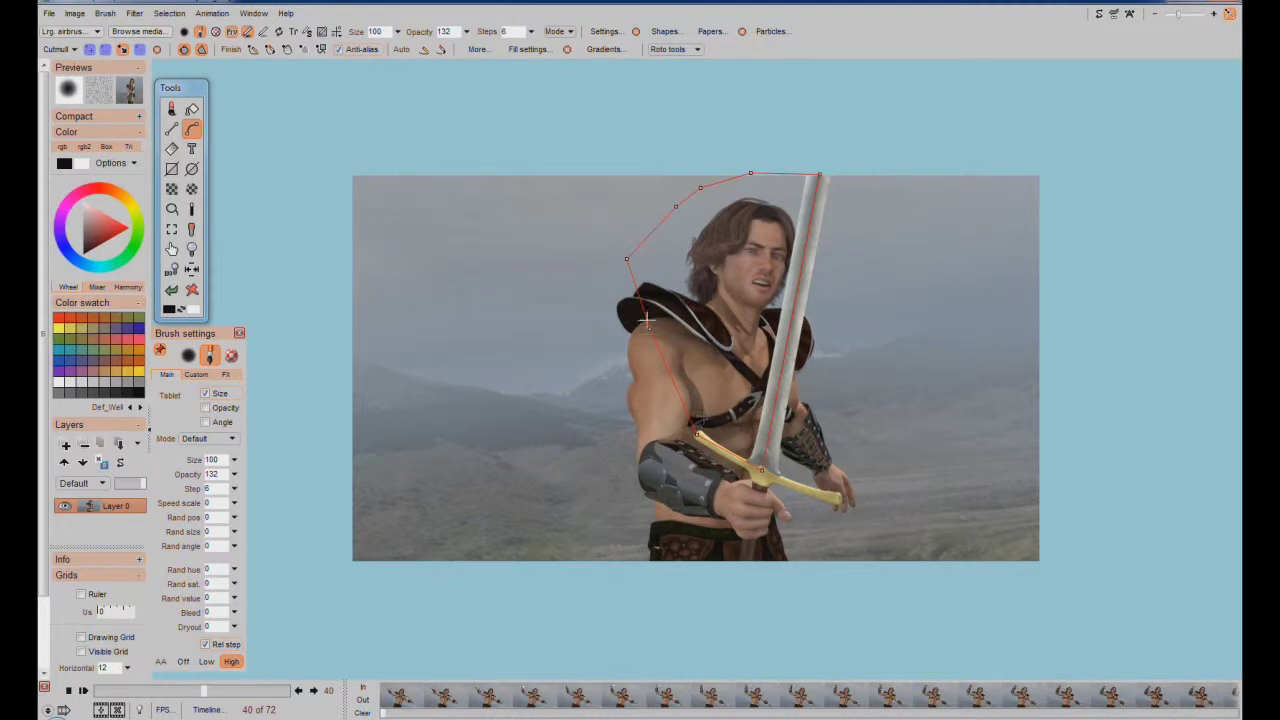
# - Round out the curve's outer arc around the warrior's shoulder and create a roto keyframe at frame 40
pyautogui.moveTo(648, 328); pyautogui.dragTo(630, 370)
pyautogui.moveTo(626, 259); pyautogui.dragTo(617, 290)
pyautogui.moveTo(676, 207); pyautogui.dragTo(636, 231)
pyautogui.moveTo(607, 296); pyautogui.dragTo(612, 291)
pyautogui.moveTo(613, 294); pyautogui.dragTo(619, 294)
pyautogui.click(695, 49)
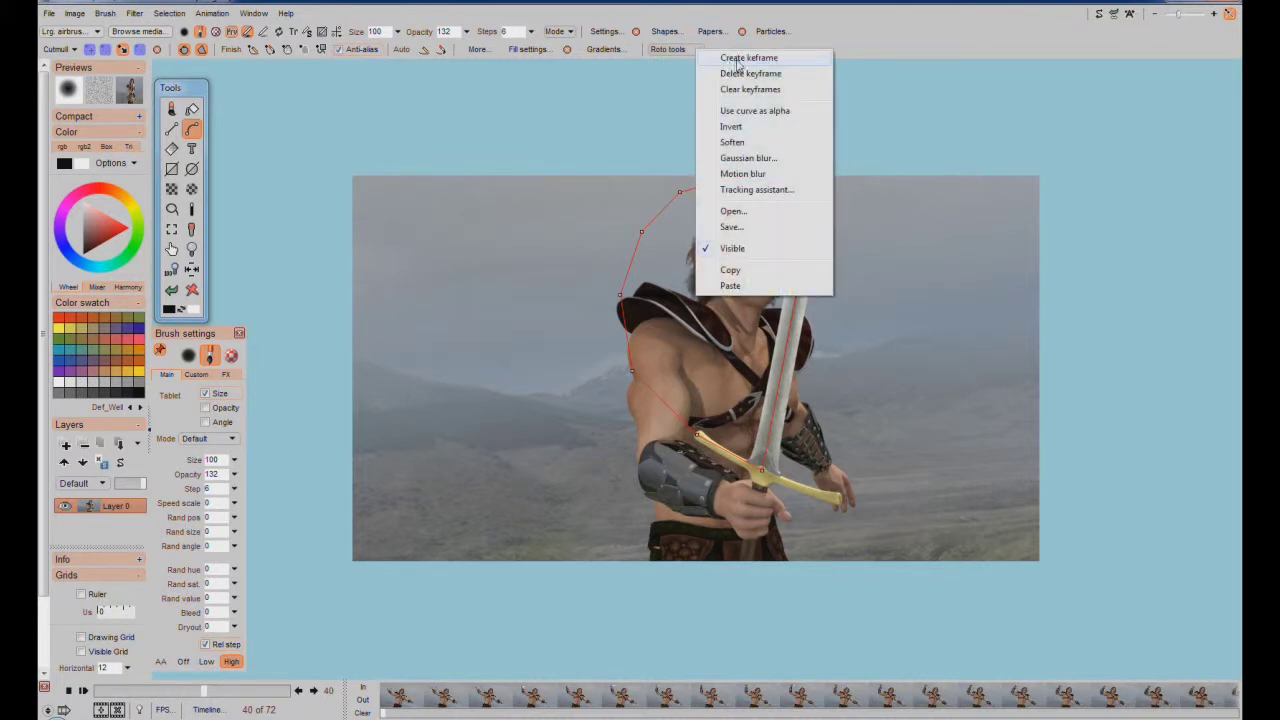
pyautogui.click(740, 66)
# - At frame 41, move the curve's two uppermost points so its straight edge follows the sword blade
pyautogui.click(205, 693)
pyautogui.moveTo(205, 693); pyautogui.dragTo(208, 695)
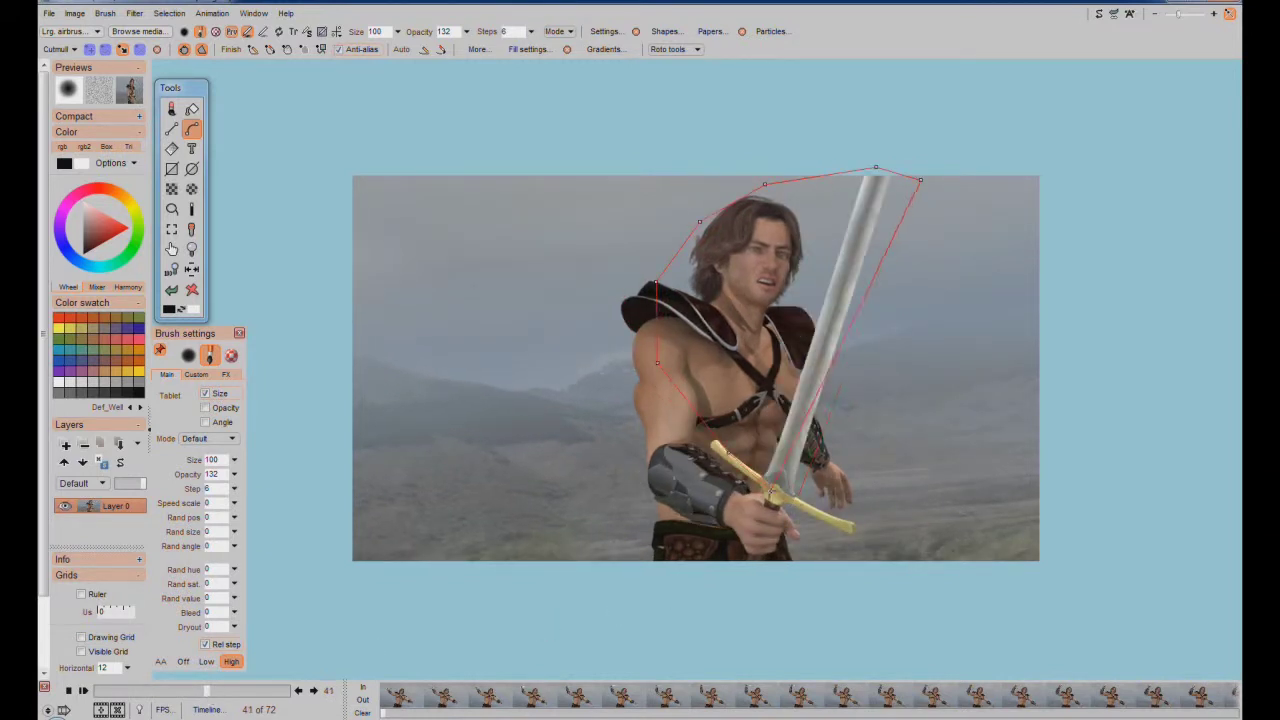
pyautogui.moveTo(876, 167); pyautogui.dragTo(808, 171)
pyautogui.moveTo(920, 179); pyautogui.dragTo(880, 170)
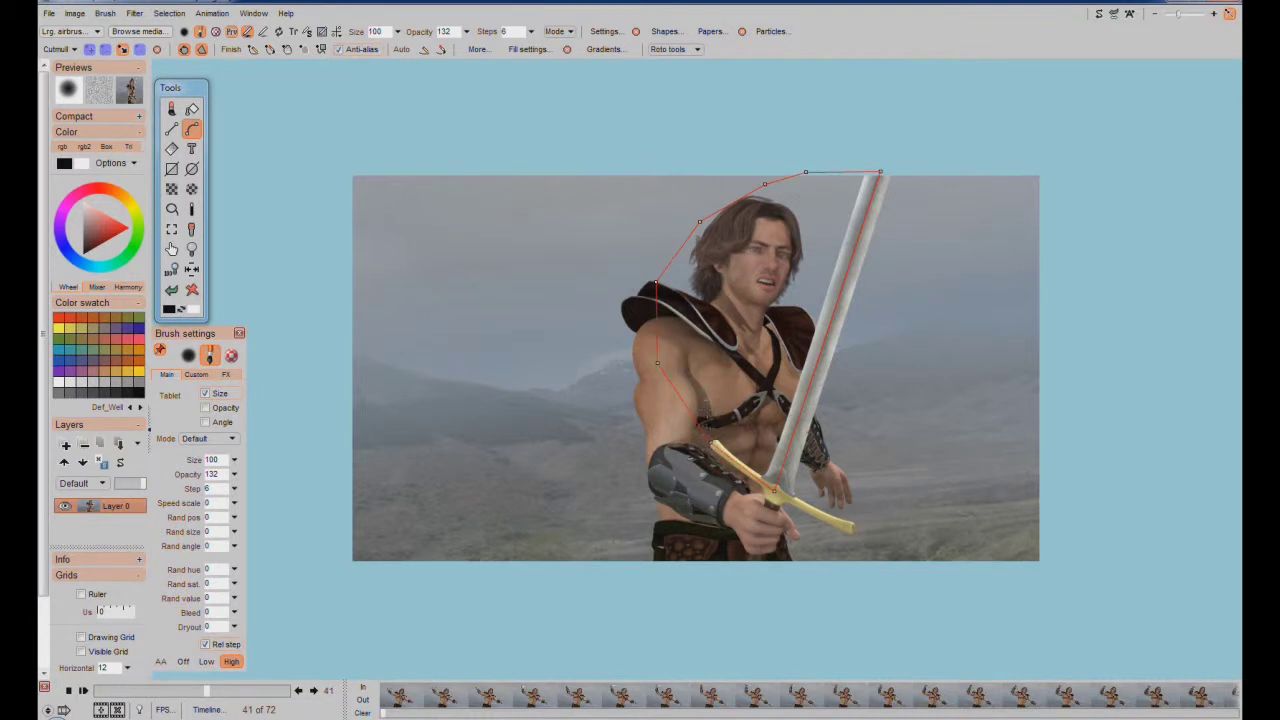
# - Widen the curve's outer arc around the head and shoulder, and create a roto keyframe at frame 41
pyautogui.moveTo(697, 217); pyautogui.dragTo(684, 219)
pyautogui.moveTo(655, 287); pyautogui.dragTo(645, 298)
pyautogui.moveTo(765, 184); pyautogui.dragTo(750, 183)
pyautogui.click(804, 172)
pyautogui.click(697, 49)
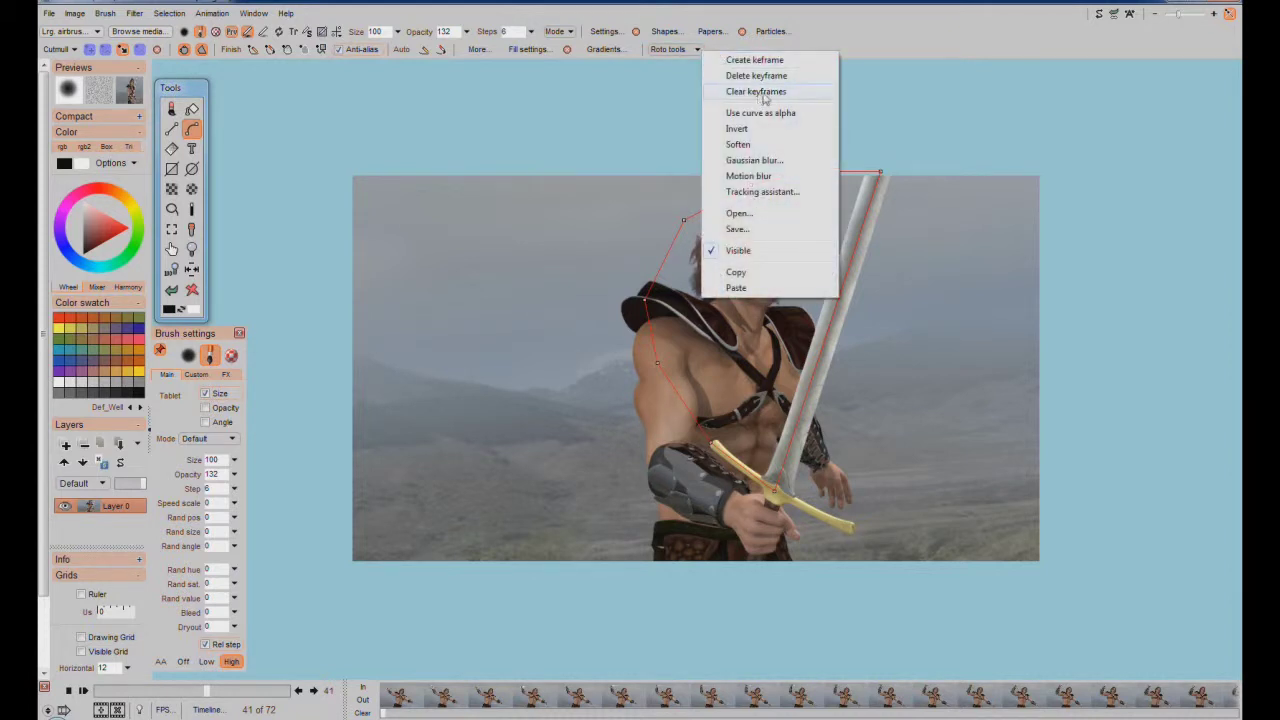
pyautogui.click(916, 14)
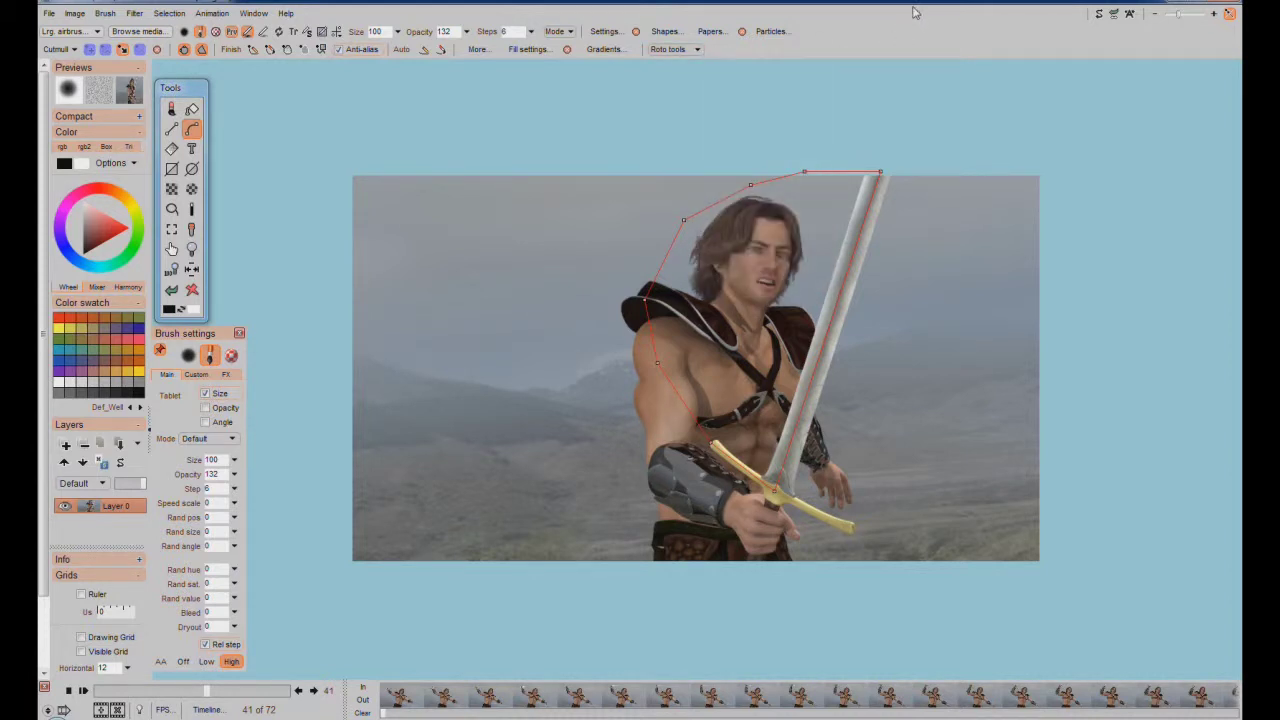
pyautogui.click(697, 49)
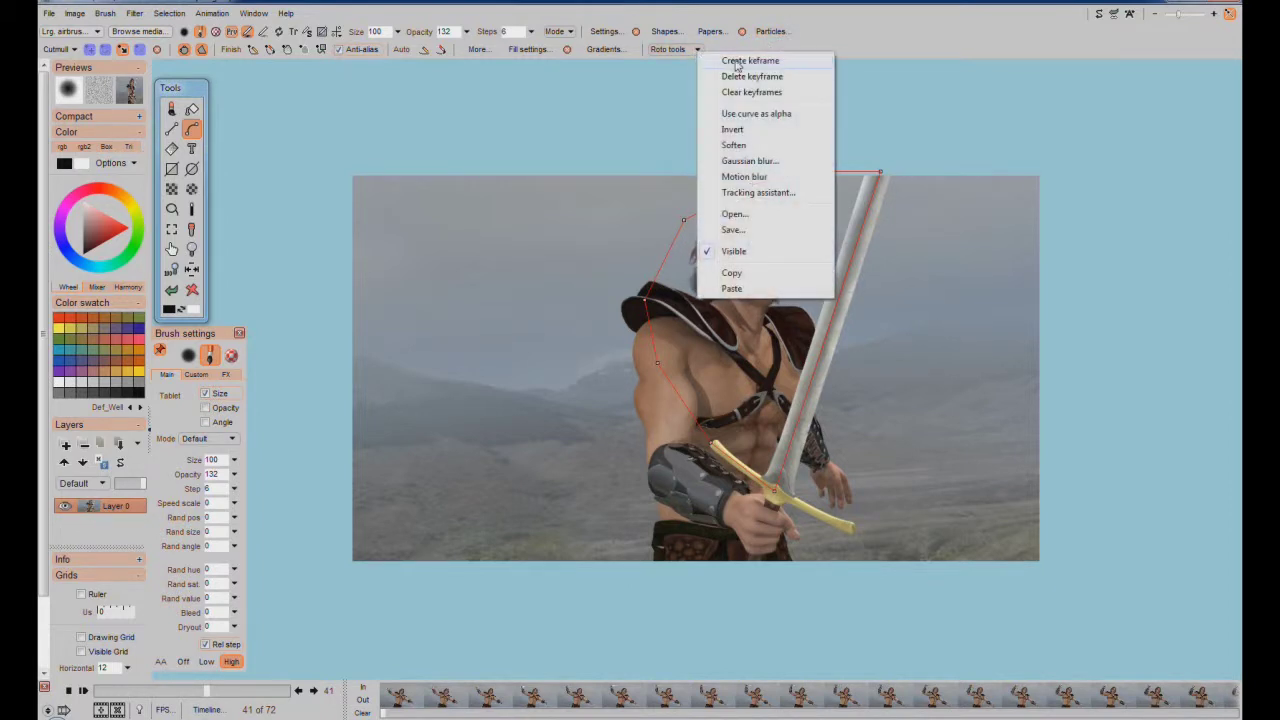
pyautogui.click(737, 62)
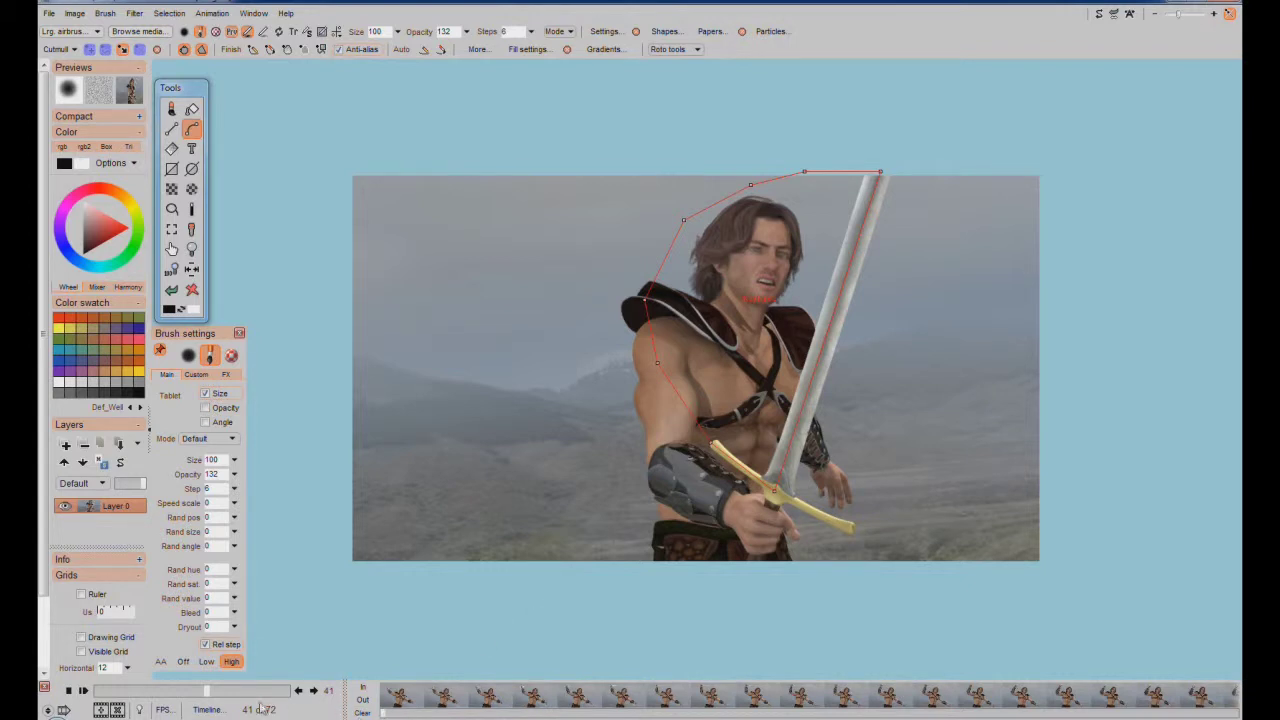
# - At frame 35, fit the curve's lower points to the crossguard and its top corner to the blade, and create a roto keyframe
pyautogui.moveTo(207, 691)
pyautogui.mouseDown()
pyautogui.moveTo(225, 697)
pyautogui.moveTo(195, 706)
pyautogui.mouseUp()
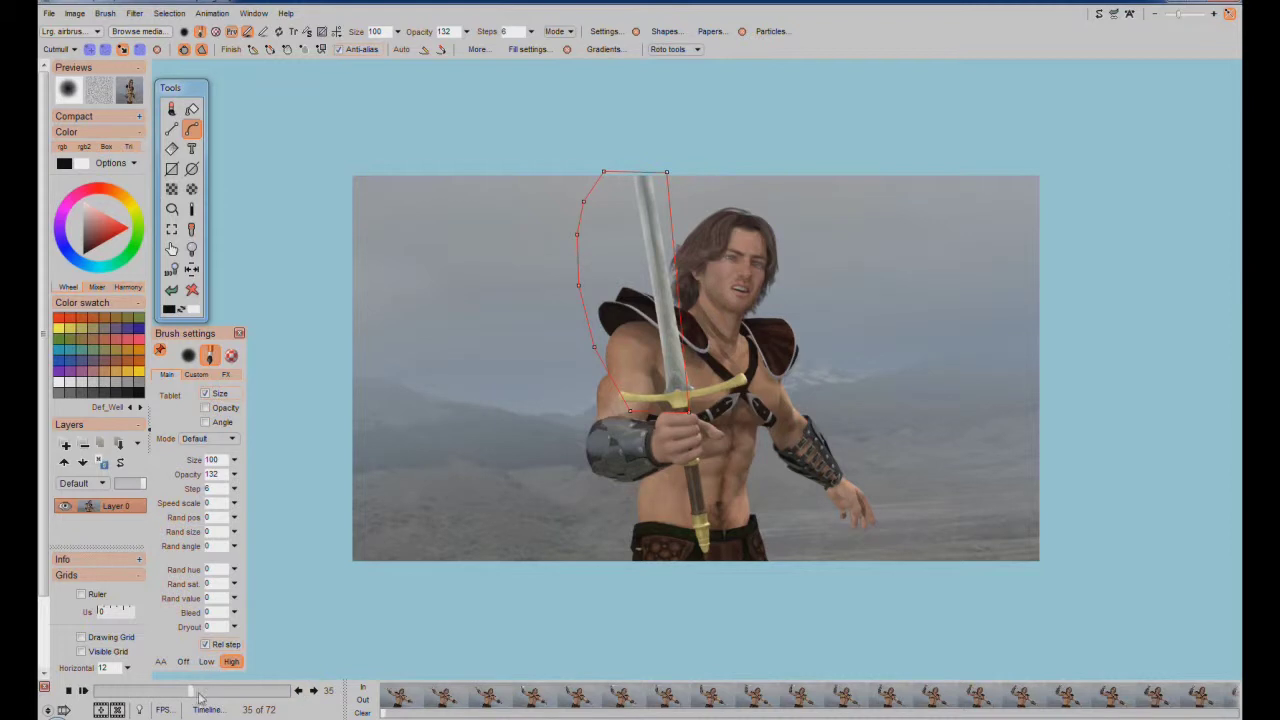
pyautogui.moveTo(192, 697); pyautogui.dragTo(197, 698)
pyautogui.moveTo(195, 697); pyautogui.dragTo(193, 697)
pyautogui.moveTo(193, 695); pyautogui.dragTo(196, 697)
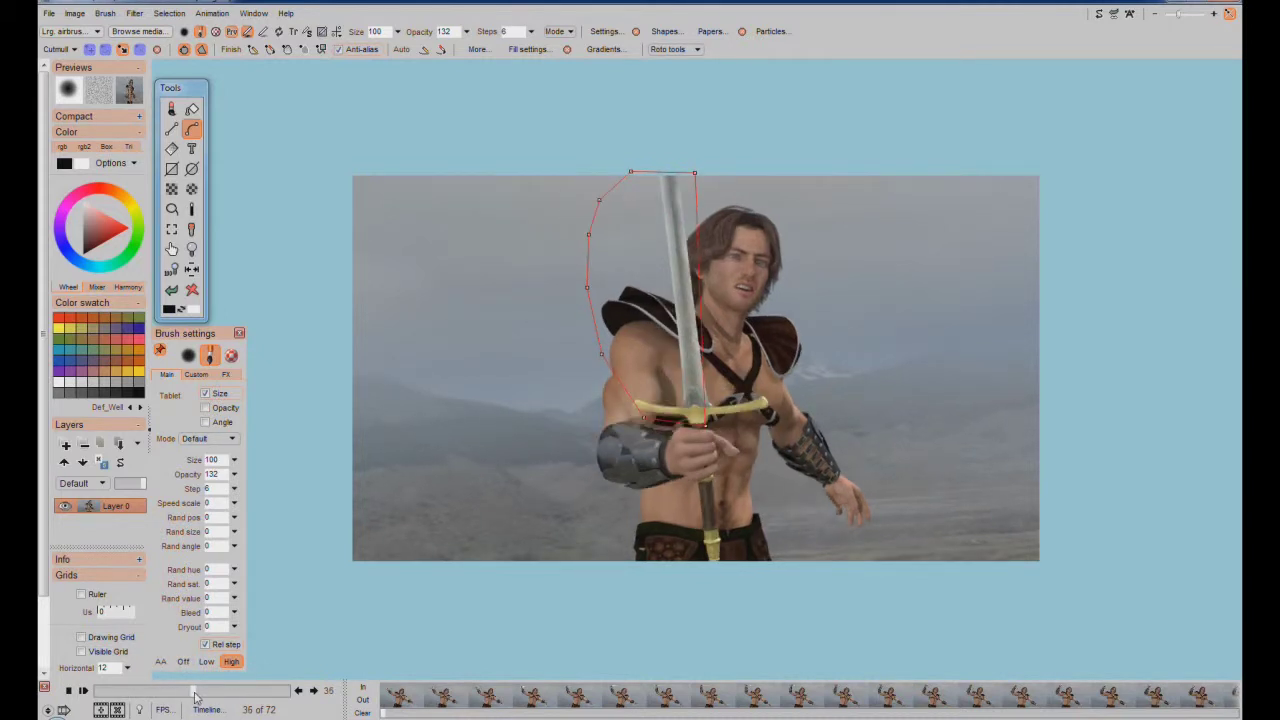
pyautogui.moveTo(196, 697); pyautogui.dragTo(193, 696)
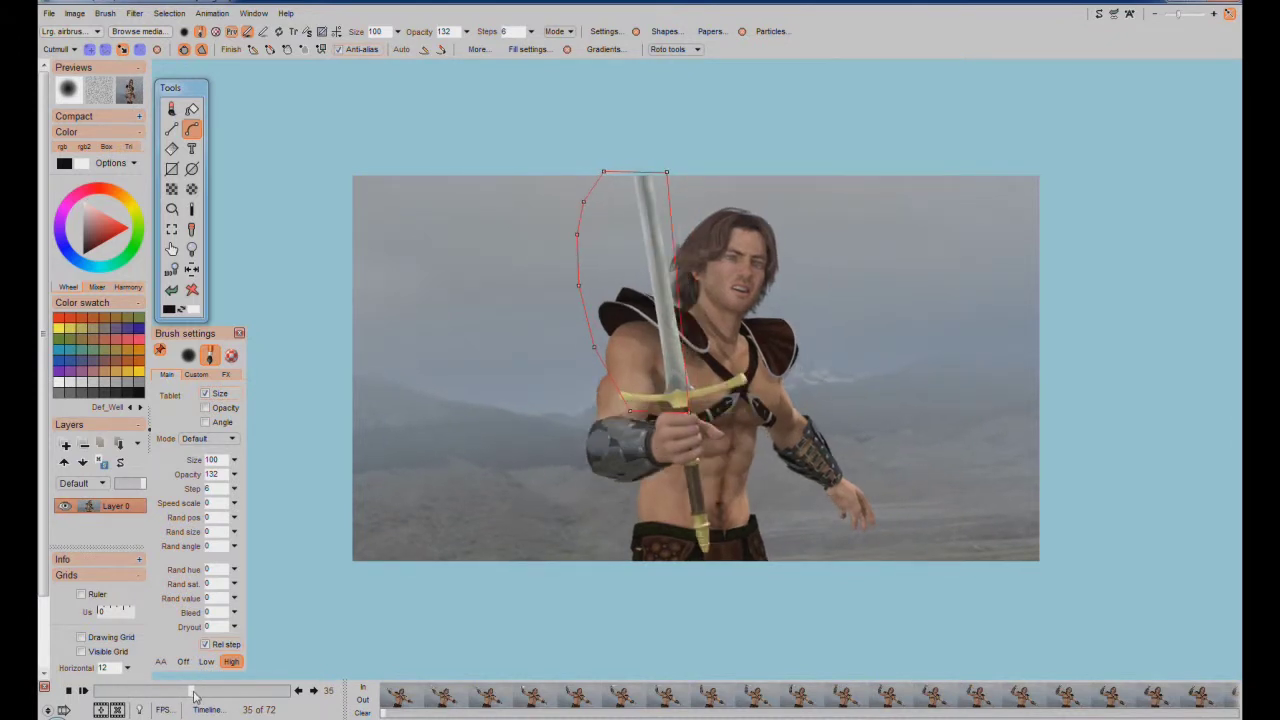
pyautogui.moveTo(688, 407); pyautogui.dragTo(678, 398)
pyautogui.moveTo(628, 404); pyautogui.dragTo(619, 395)
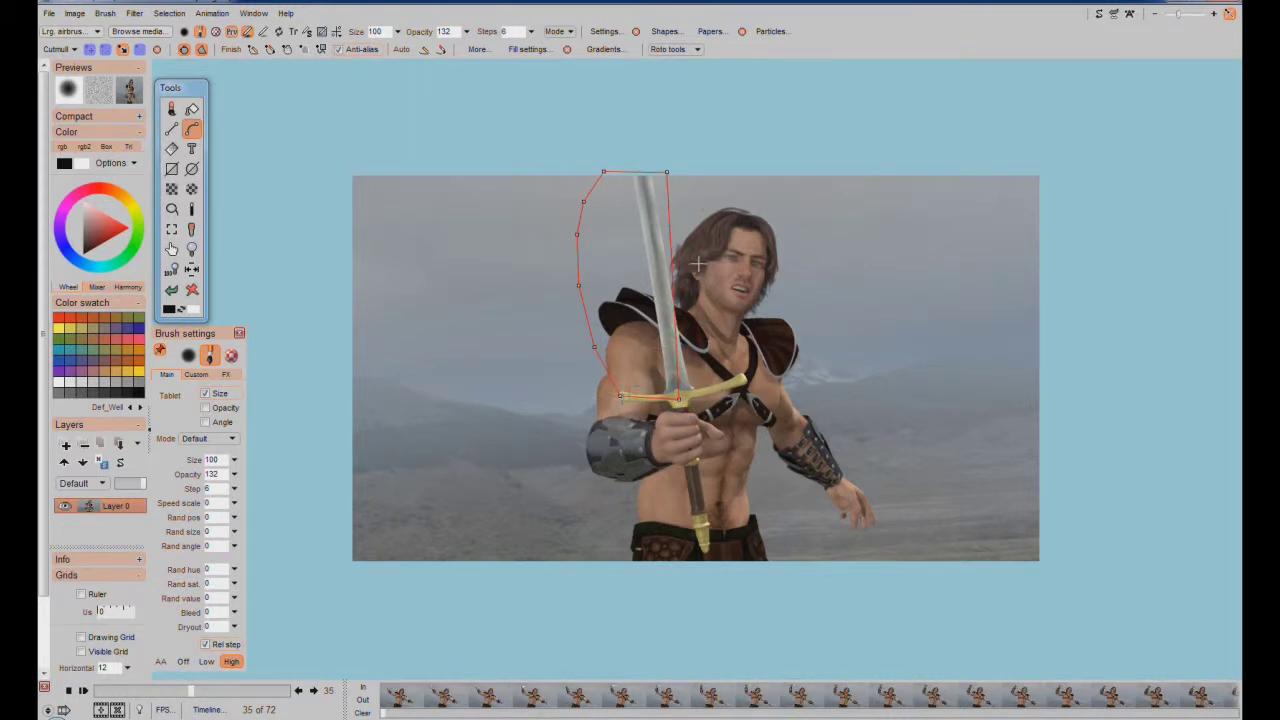
pyautogui.moveTo(666, 172); pyautogui.dragTo(601, 175)
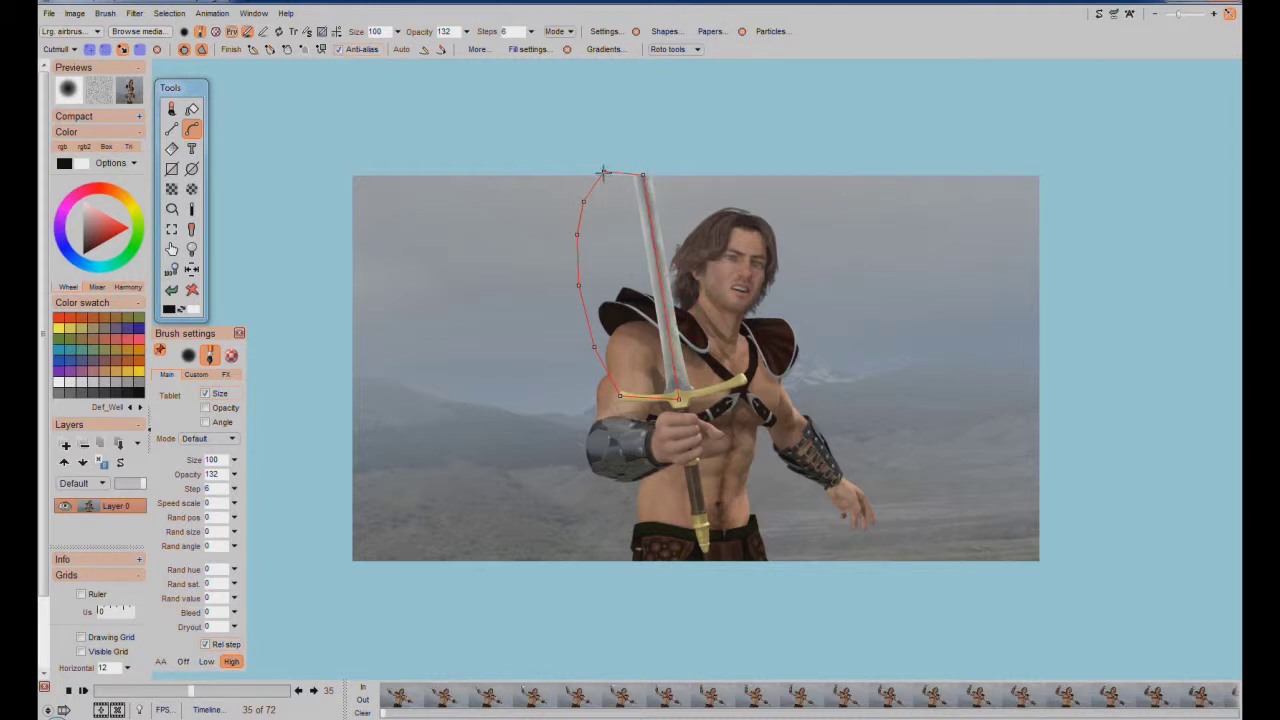
pyautogui.click(698, 50)
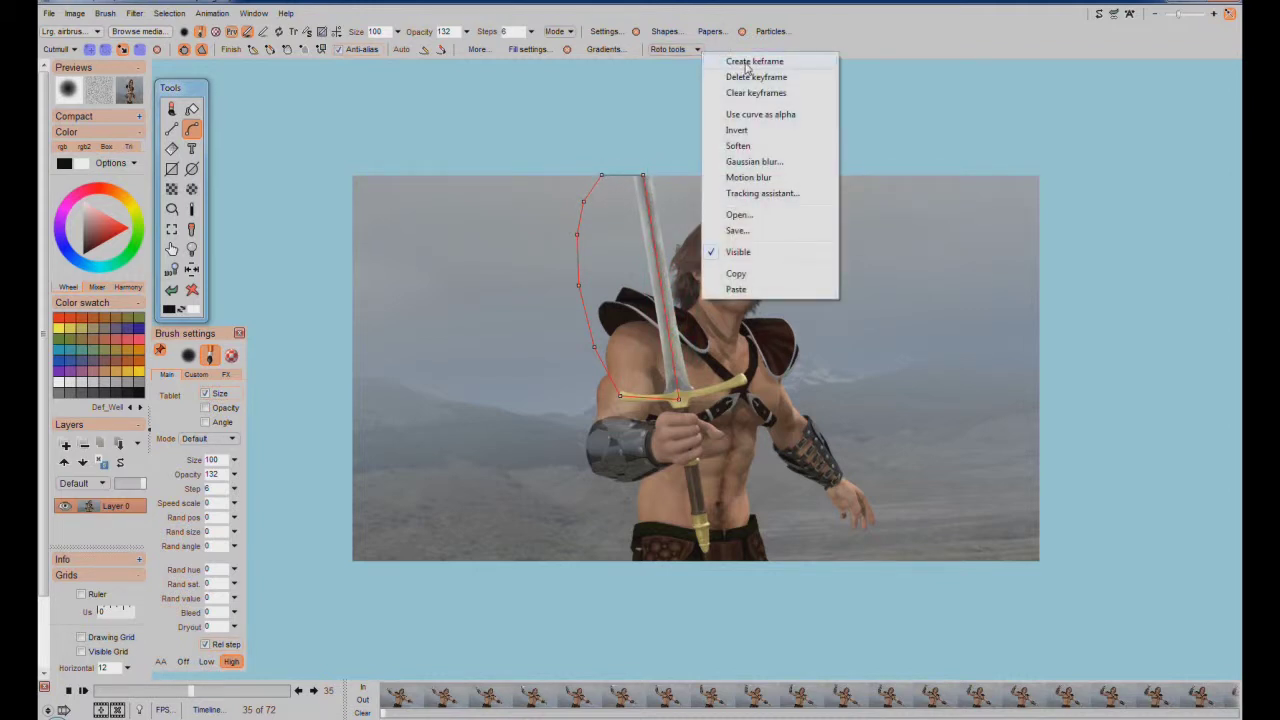
pyautogui.click(752, 62)
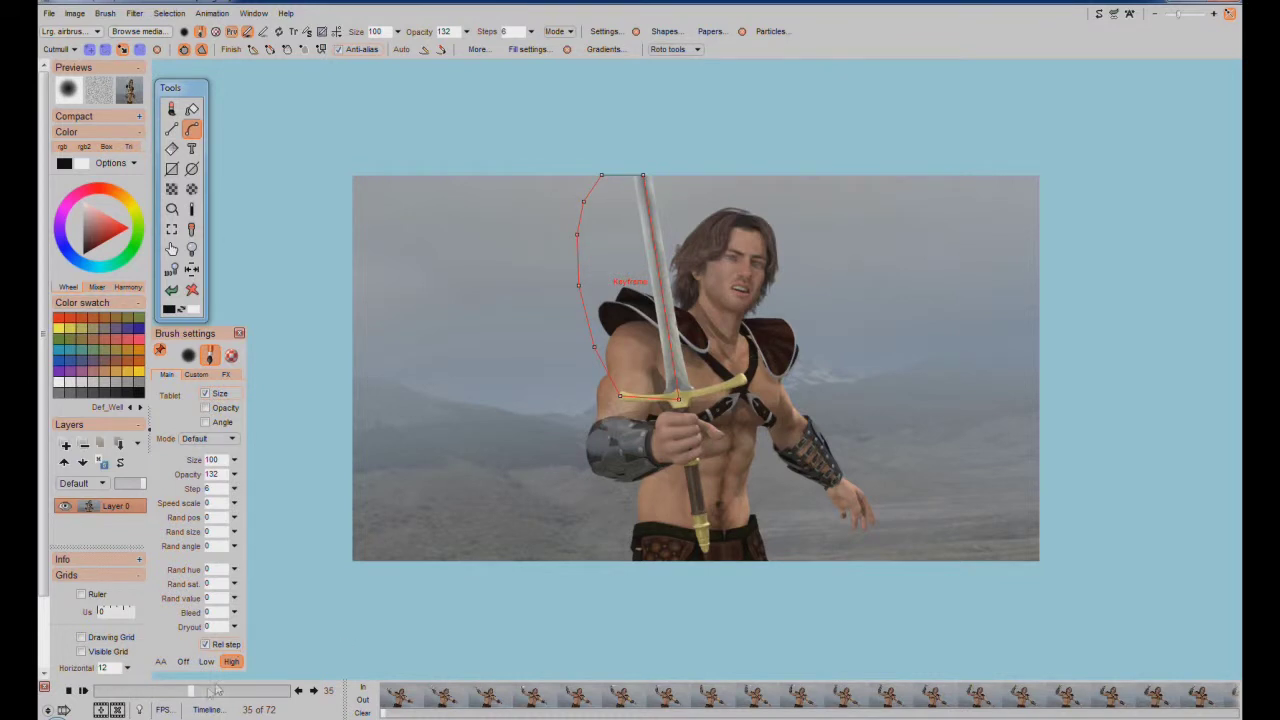
# - At frame 36, align the curve's top corner and hilt point with the blade, and create a roto keyframe
pyautogui.moveTo(192, 691); pyautogui.dragTo(196, 697)
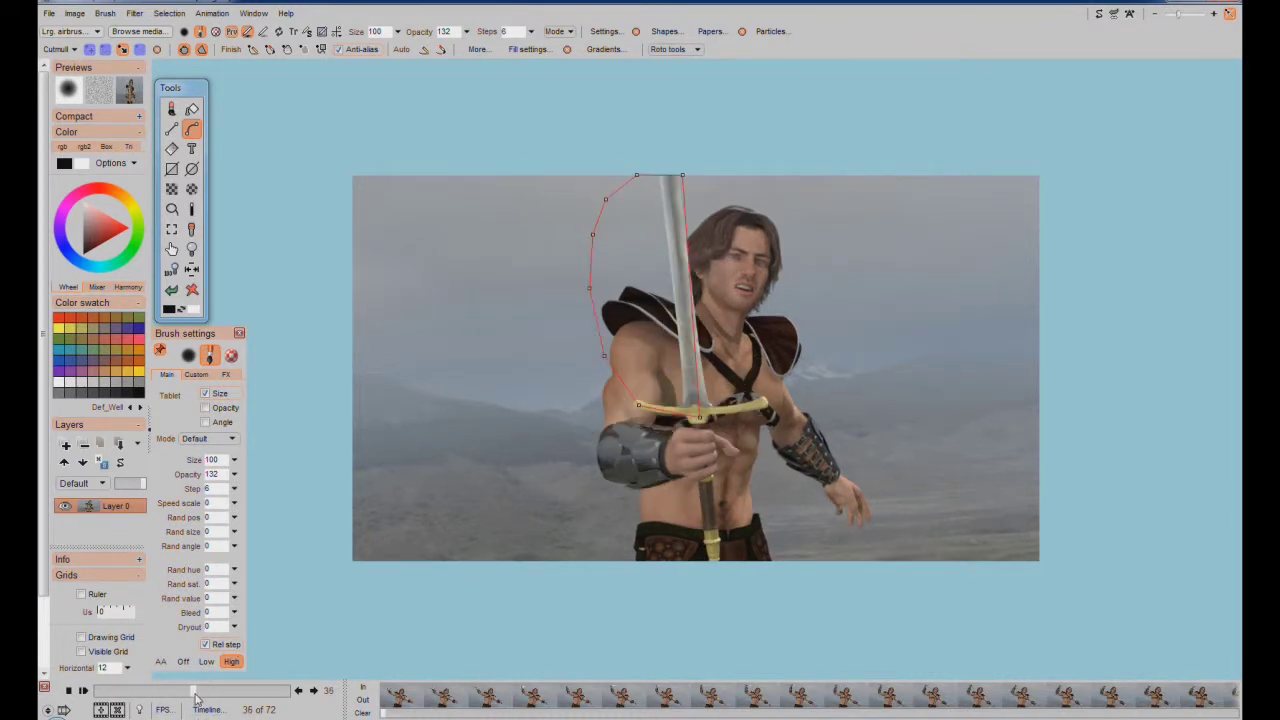
pyautogui.moveTo(683, 175); pyautogui.dragTo(670, 173)
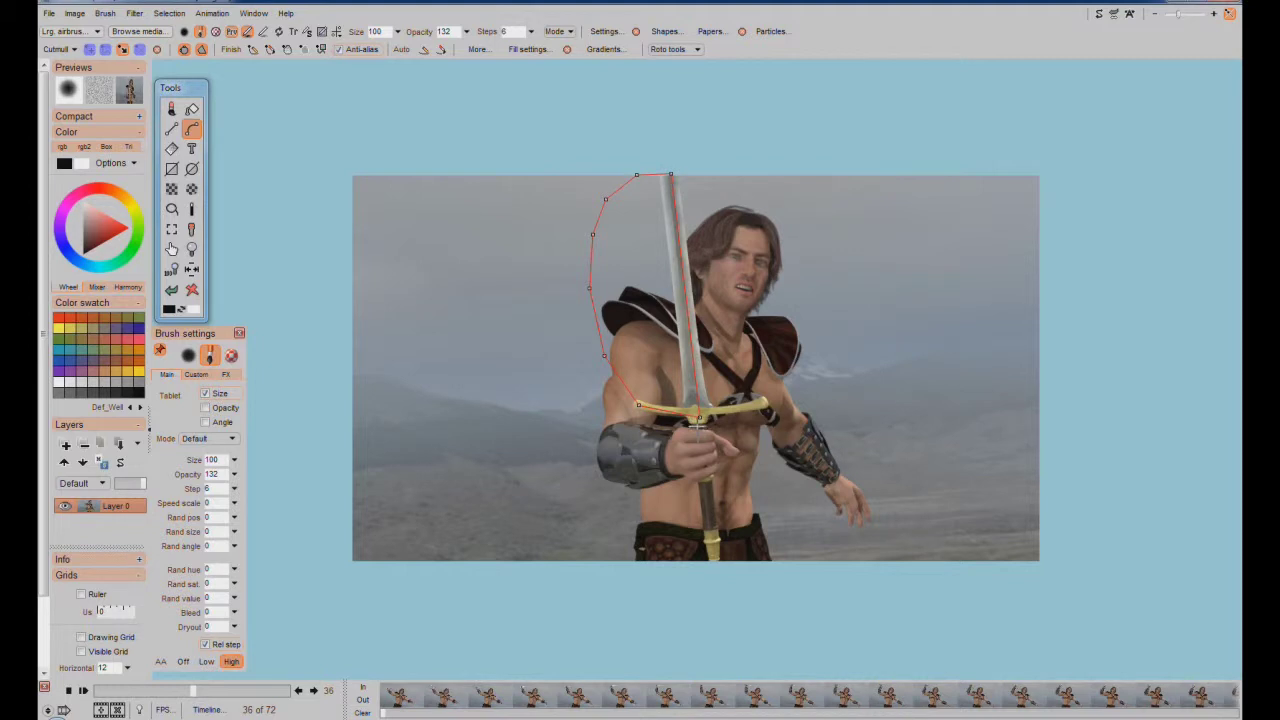
pyautogui.click(695, 413)
pyautogui.click(694, 49)
pyautogui.click(748, 60)
# - At frame 21, move the curve's hilt and tip points onto the raised sword, and create a roto keyframe
pyautogui.moveTo(197, 697); pyautogui.dragTo(170, 700)
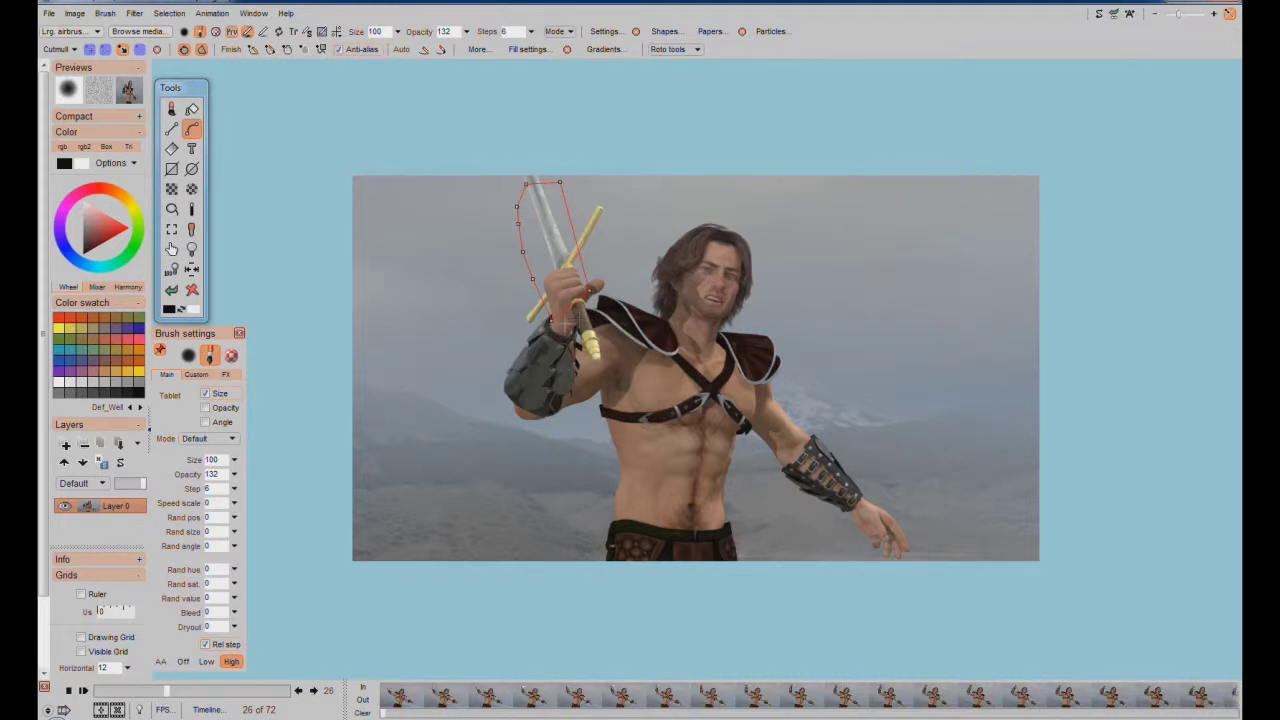
pyautogui.moveTo(166, 690); pyautogui.dragTo(154, 697)
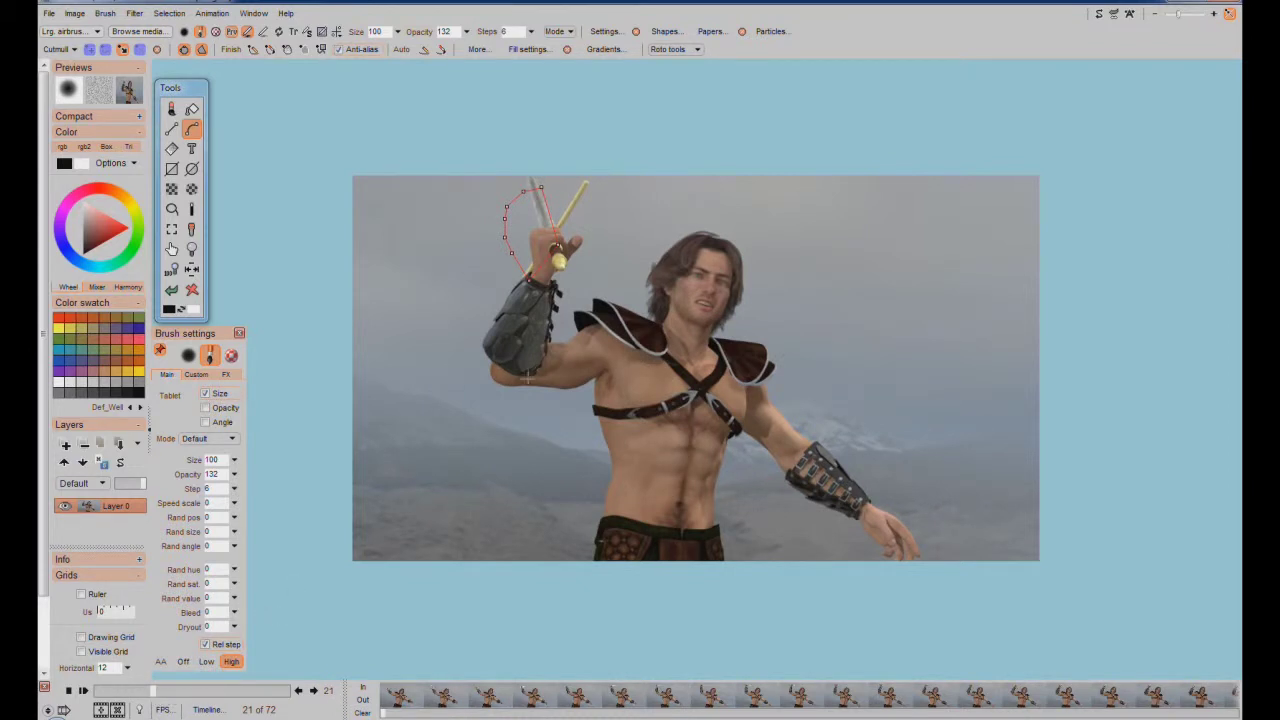
pyautogui.moveTo(557, 245); pyautogui.dragTo(550, 240)
pyautogui.moveTo(536, 187); pyautogui.dragTo(530, 172)
pyautogui.click(697, 52)
pyautogui.click(735, 60)
# - At frame 27, fit the curve's corners to the crossguard and blade tip, and shift its outer arc away from the blade
pyautogui.click(151, 692)
pyautogui.moveTo(151, 692); pyautogui.dragTo(169, 697)
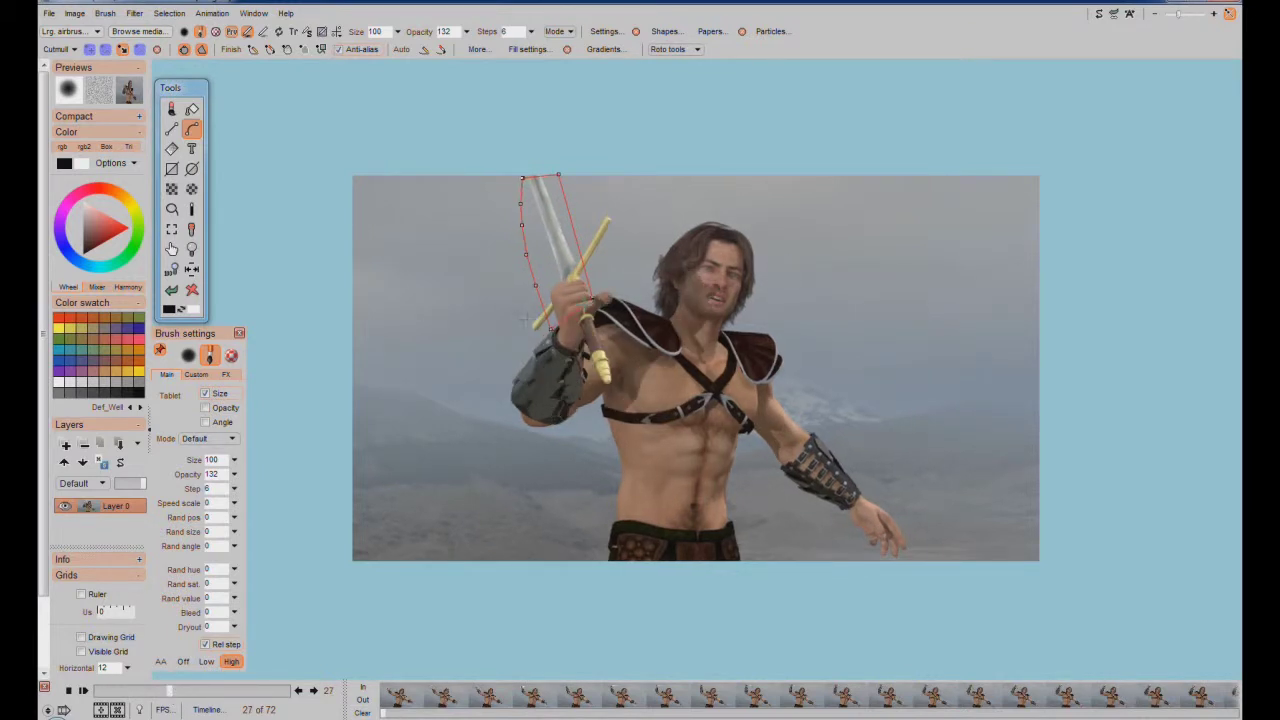
pyautogui.moveTo(586, 291); pyautogui.dragTo(571, 283)
pyautogui.moveTo(550, 333); pyautogui.dragTo(533, 326)
pyautogui.click(522, 290)
pyautogui.moveTo(521, 225); pyautogui.dragTo(535, 173)
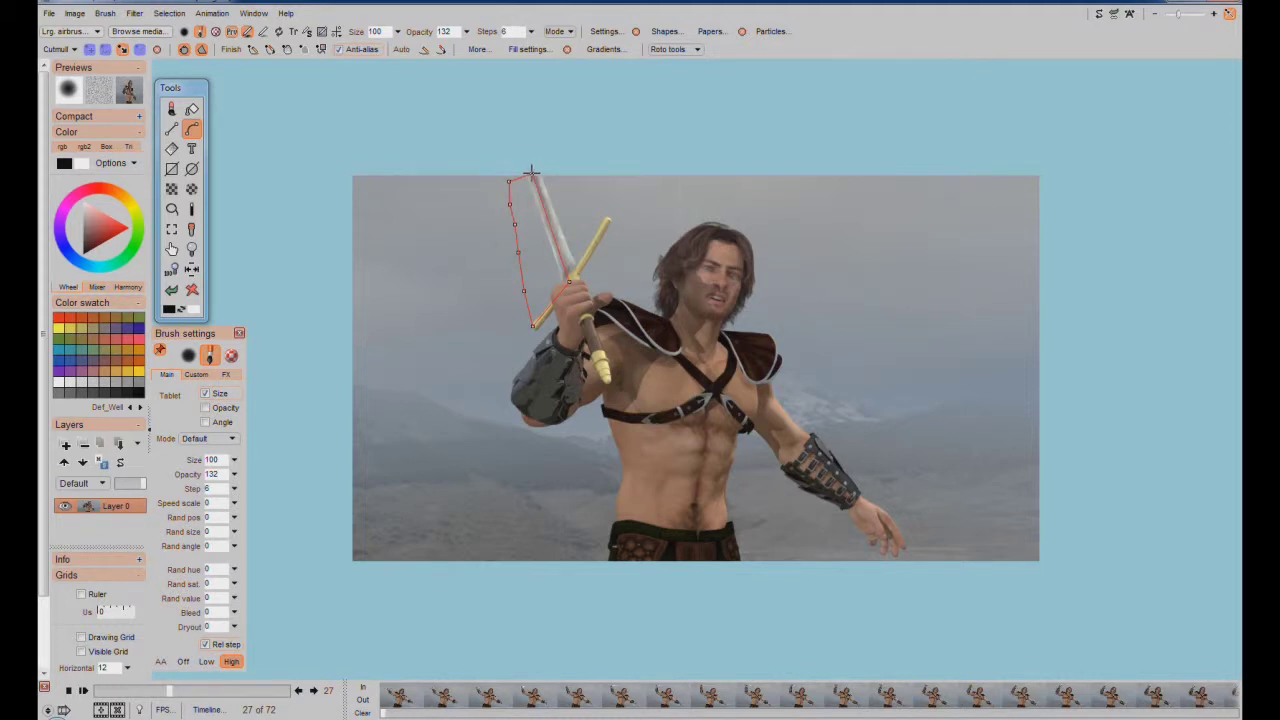
# - Smooth the upper part of the curve's outer arc and create a roto keyframe at frame 27
pyautogui.moveTo(509, 181); pyautogui.dragTo(508, 175)
pyautogui.moveTo(515, 223)
pyautogui.mouseDown()
pyautogui.moveTo(515, 253)
pyautogui.moveTo(512, 228)
pyautogui.mouseUp()
pyautogui.click(698, 49)
pyautogui.click(732, 59)
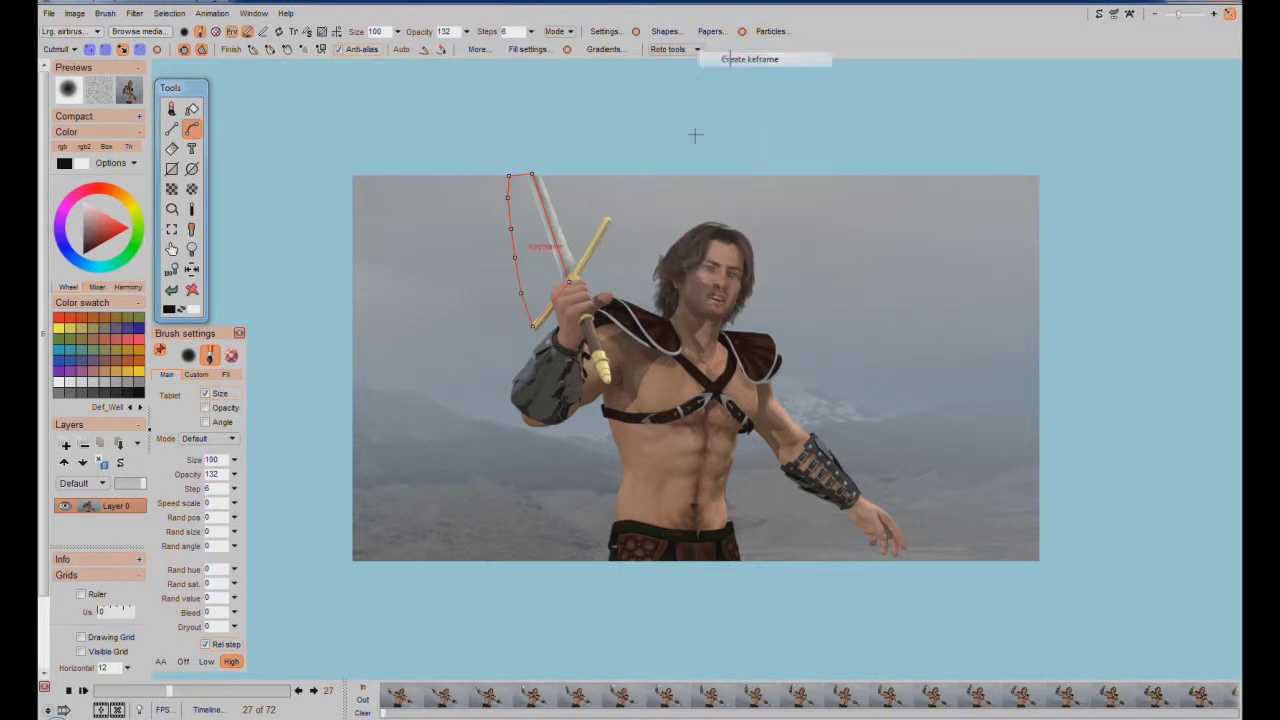
# - Scrub through the swing between frames 15 and 44 to check how the trail curve follows the sword
pyautogui.click(170, 692)
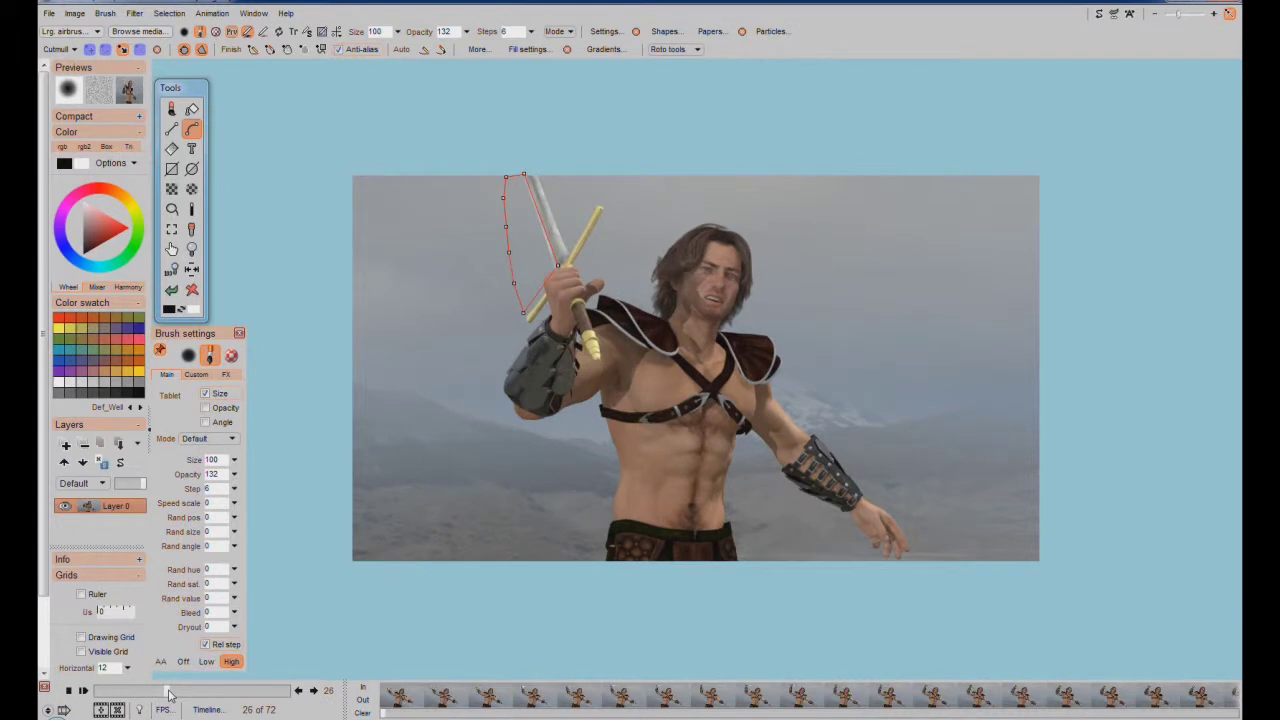
pyautogui.moveTo(170, 692); pyautogui.dragTo(139, 704)
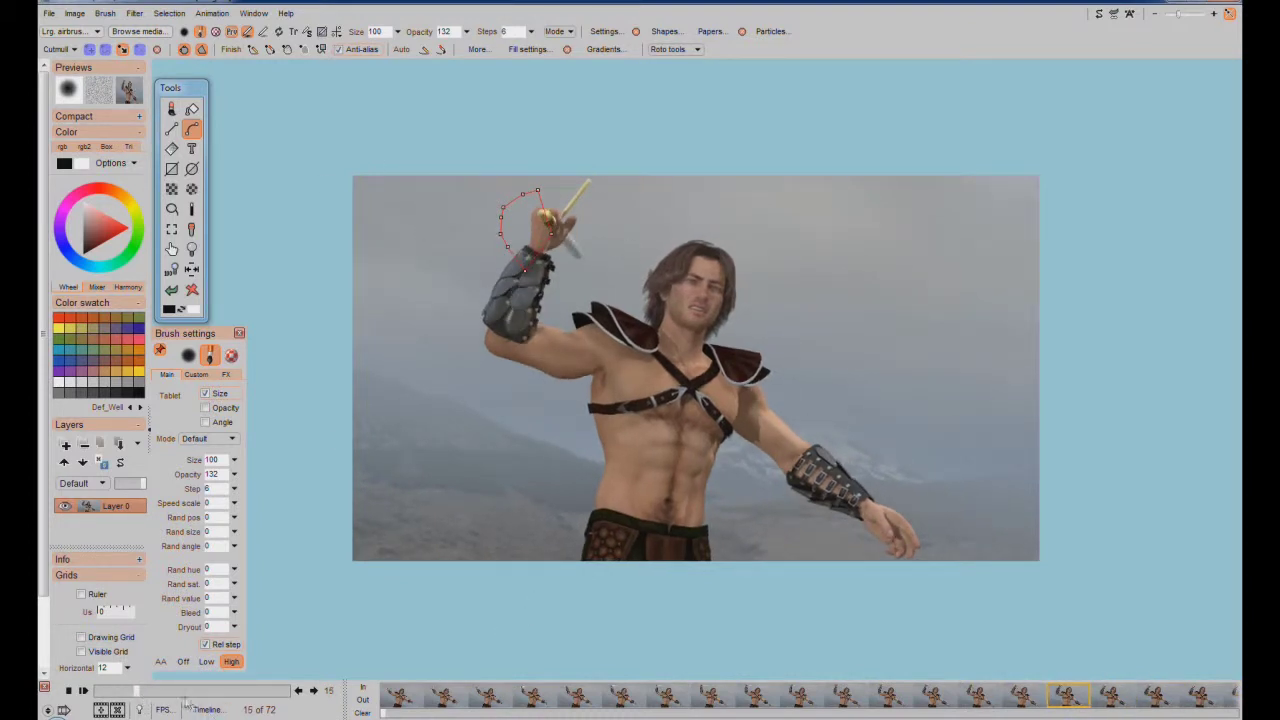
pyautogui.moveTo(138, 694); pyautogui.dragTo(222, 696)
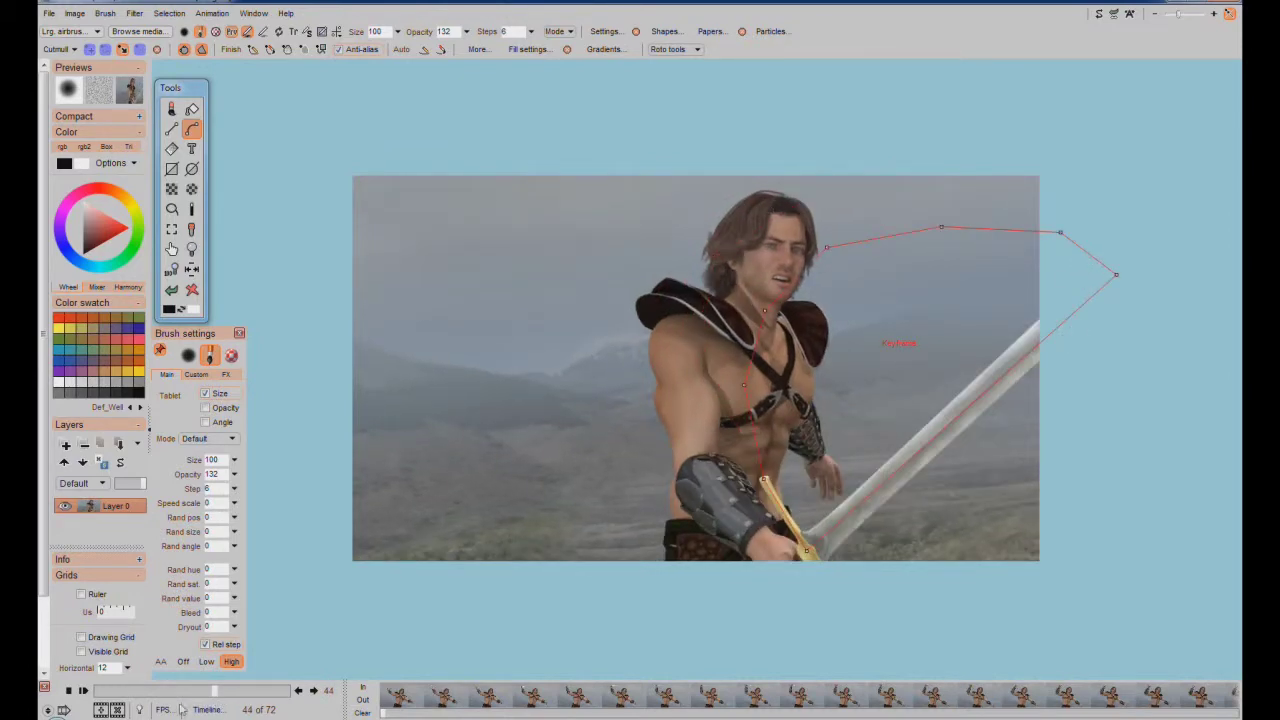
pyautogui.moveTo(214, 690); pyautogui.dragTo(212, 716)
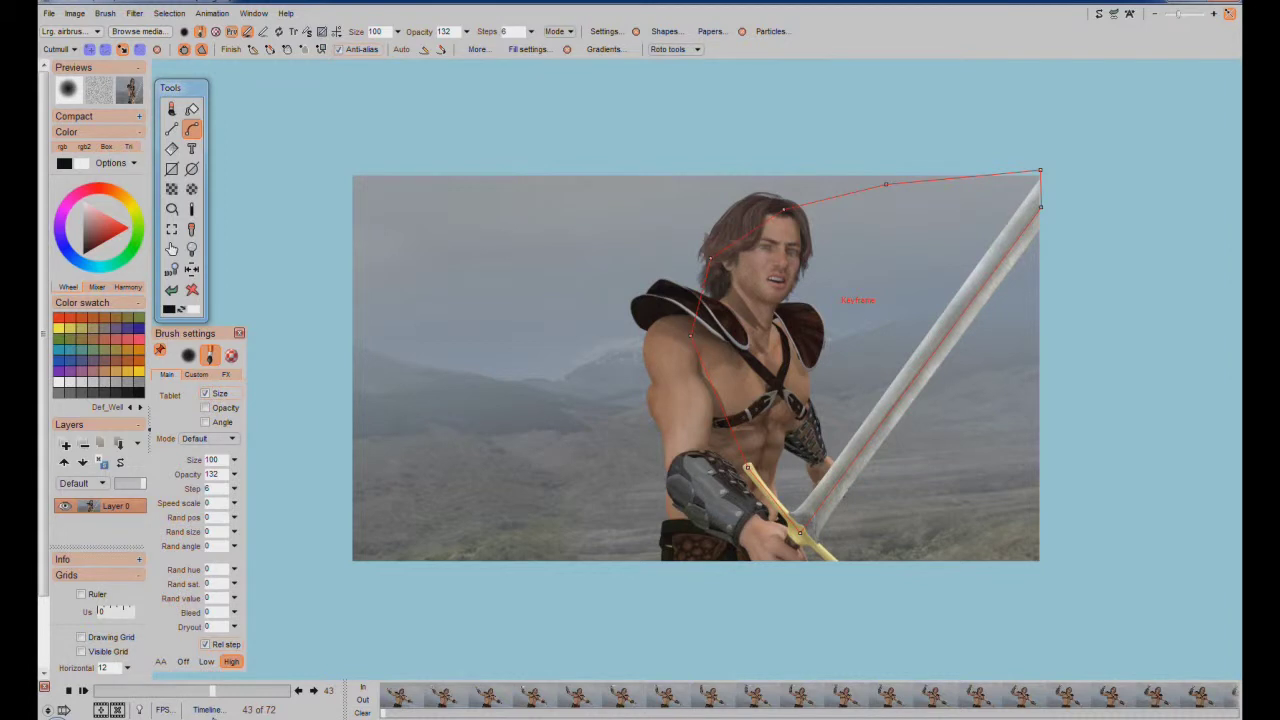
# - At frame 45, raise the trail curve's outer arc points away from the blade
pyautogui.moveTo(212, 716)
pyautogui.mouseDown()
pyautogui.moveTo(214, 690)
pyautogui.moveTo(226, 690)
pyautogui.moveTo(214, 690)
pyautogui.moveTo(214, 713)
pyautogui.mouseUp()
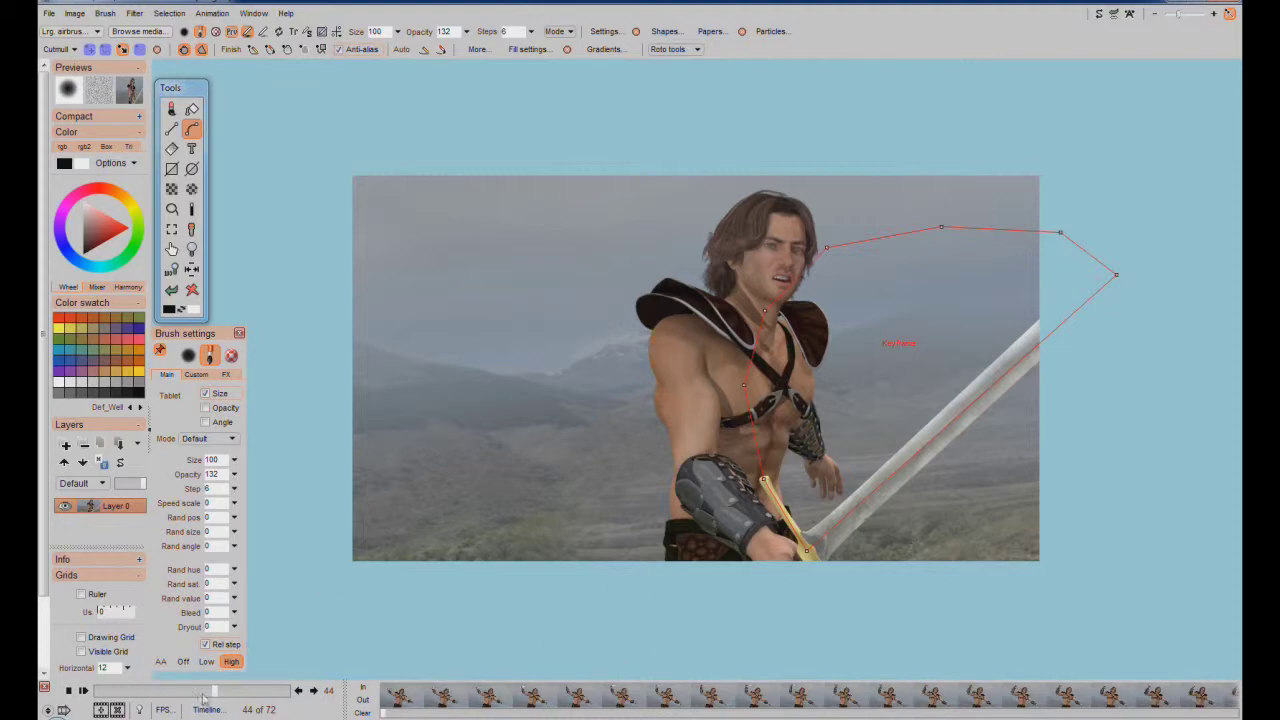
pyautogui.moveTo(212, 694)
pyautogui.mouseDown()
pyautogui.moveTo(200, 702)
pyautogui.moveTo(222, 706)
pyautogui.mouseUp()
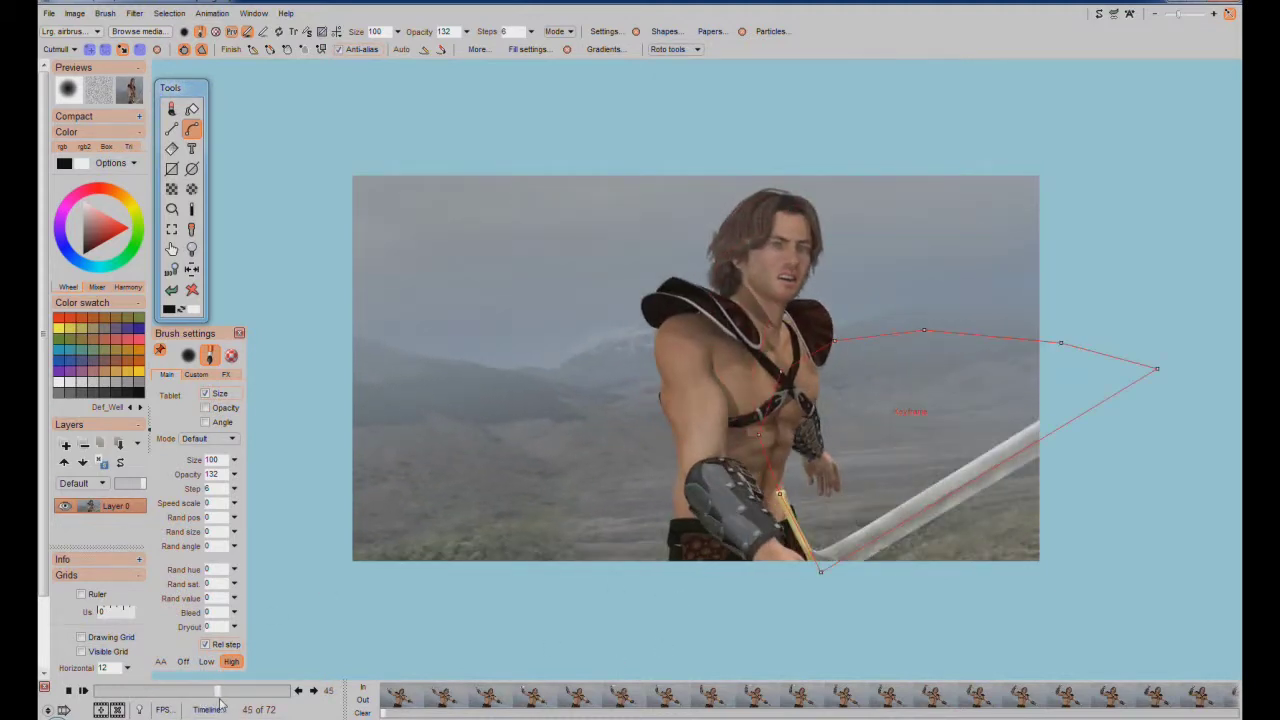
pyautogui.moveTo(778, 378); pyautogui.dragTo(794, 297)
pyautogui.moveTo(923, 330); pyautogui.dragTo(918, 279)
pyautogui.moveTo(1059, 341); pyautogui.dragTo(1036, 298)
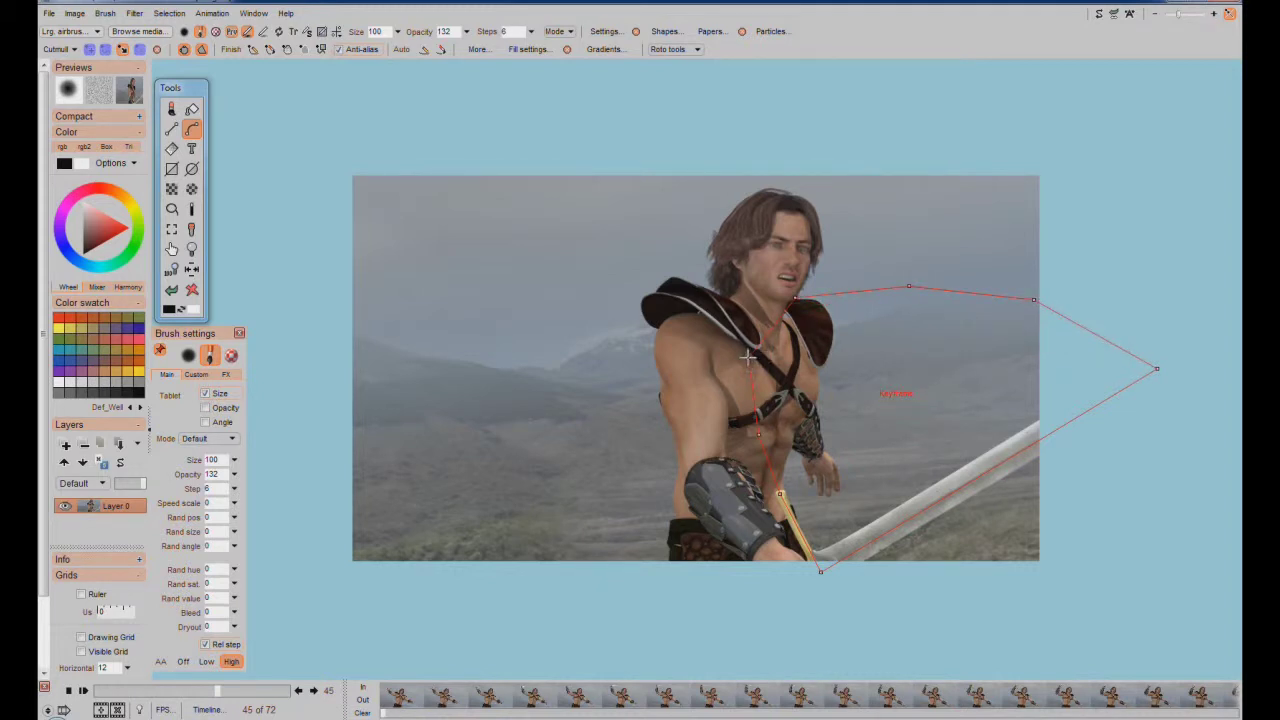
# - Refine the inner and upper arc points across the warrior's chest and face for a smoother trail at frame 45
pyautogui.moveTo(755, 333); pyautogui.dragTo(749, 345)
pyautogui.moveTo(793, 300); pyautogui.dragTo(813, 292)
pyautogui.moveTo(908, 287); pyautogui.dragTo(894, 270)
pyautogui.moveTo(813, 291)
pyautogui.mouseDown()
pyautogui.moveTo(798, 268)
pyautogui.moveTo(803, 277)
pyautogui.mouseUp()
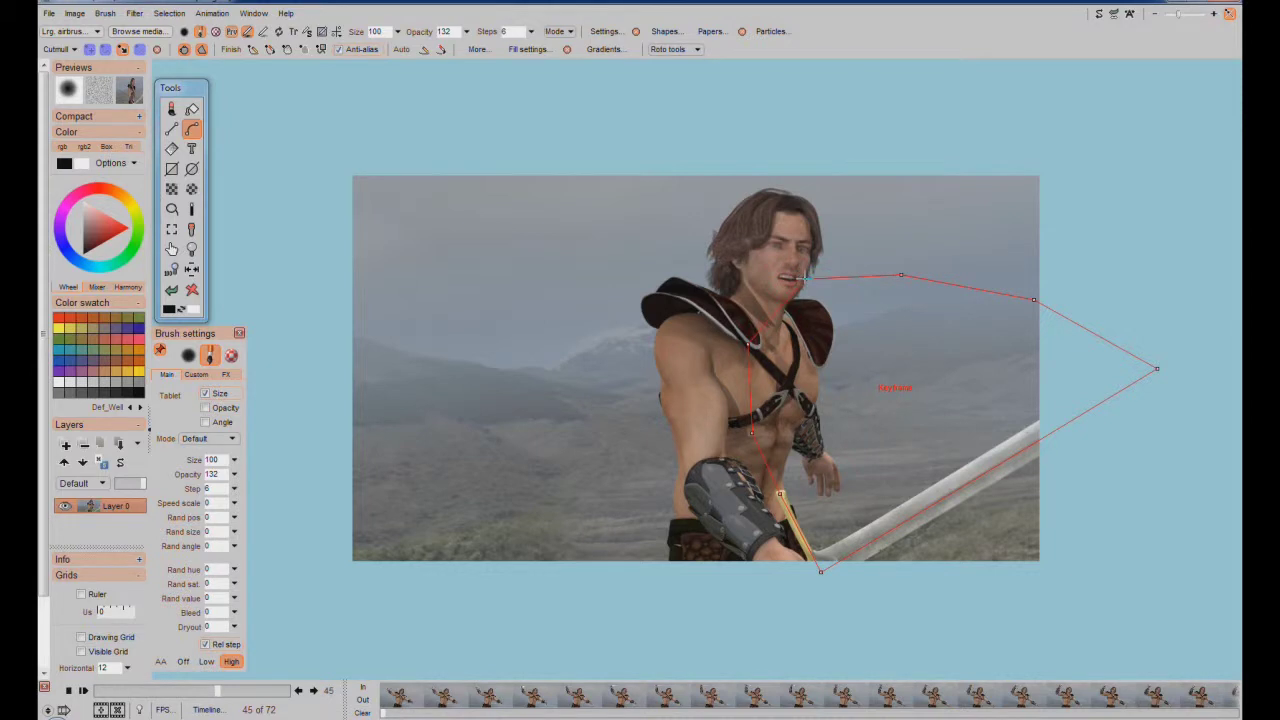
pyautogui.moveTo(901, 274); pyautogui.dragTo(897, 270)
# - At frame 47, fit the curve's tip and hilt points to the lowered sword and its crossguard, partly outside the image
pyautogui.click(205, 697)
pyautogui.moveTo(215, 697)
pyautogui.mouseDown()
pyautogui.moveTo(203, 697)
pyautogui.moveTo(226, 702)
pyautogui.mouseUp()
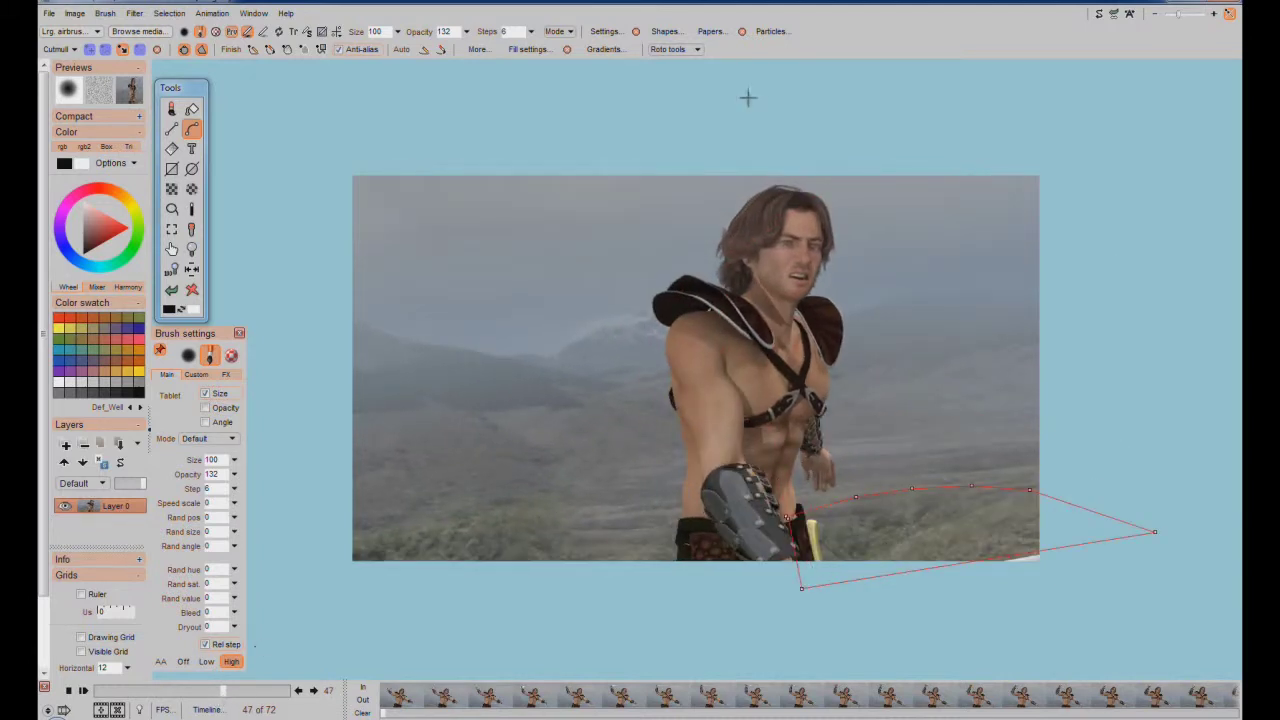
pyautogui.click(697, 49)
pyautogui.click(997, 47)
pyautogui.moveTo(223, 697); pyautogui.dragTo(226, 700)
pyautogui.moveTo(223, 693)
pyautogui.mouseDown()
pyautogui.moveTo(212, 695)
pyautogui.moveTo(224, 699)
pyautogui.mouseUp()
pyautogui.moveTo(1157, 533); pyautogui.dragTo(1181, 582)
pyautogui.moveTo(801, 588); pyautogui.dragTo(828, 595)
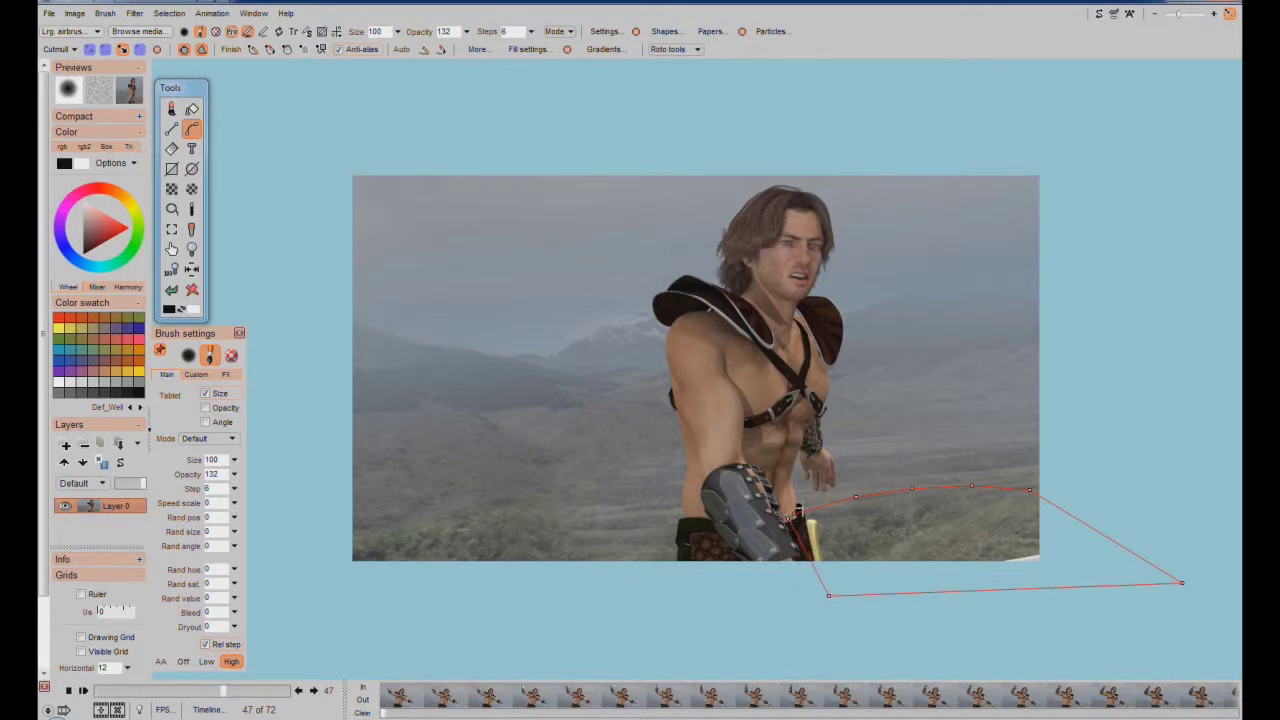
pyautogui.moveTo(796, 522); pyautogui.dragTo(808, 525)
pyautogui.moveTo(829, 596); pyautogui.dragTo(821, 592)
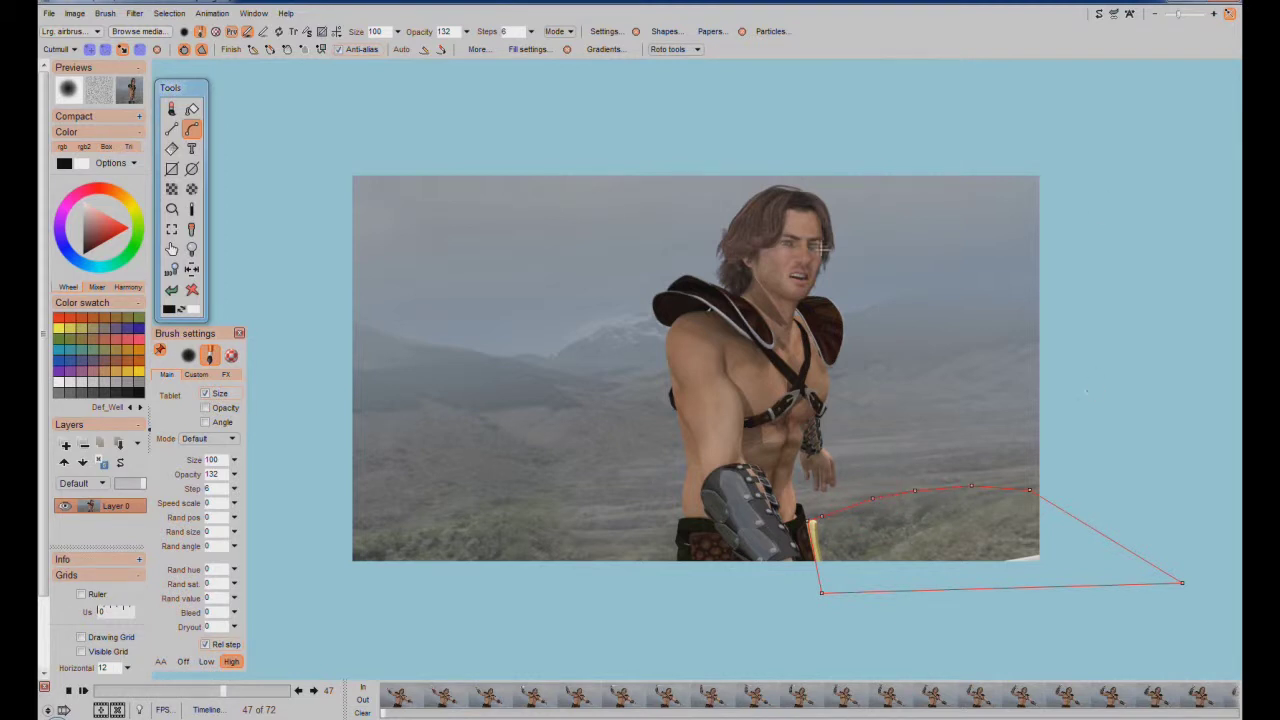
# - Adjust the outer arc's point near the image's right edge and create a roto keyframe at frame 47
pyautogui.moveTo(1026, 489); pyautogui.dragTo(1036, 494)
pyautogui.click(697, 49)
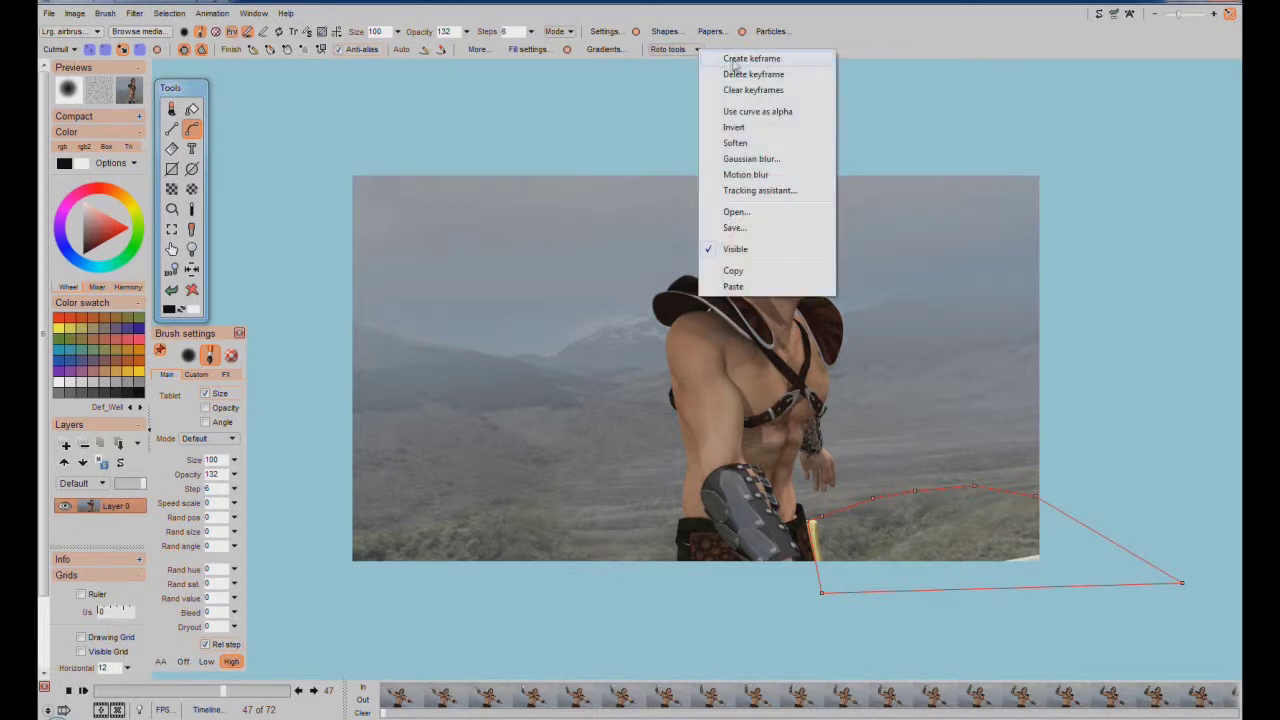
pyautogui.click(734, 66)
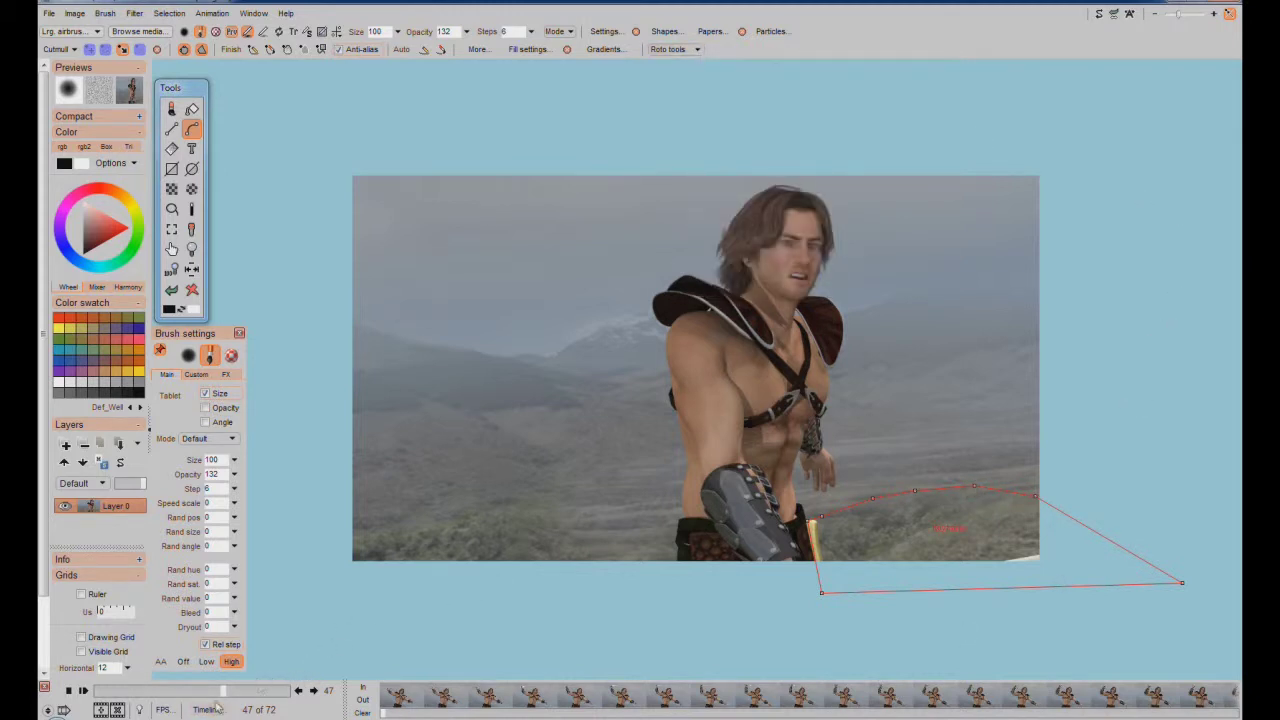
# - Create a roto keyframe at frame 52, then review the trail and return to frame 0
pyautogui.moveTo(223, 691); pyautogui.dragTo(237, 697)
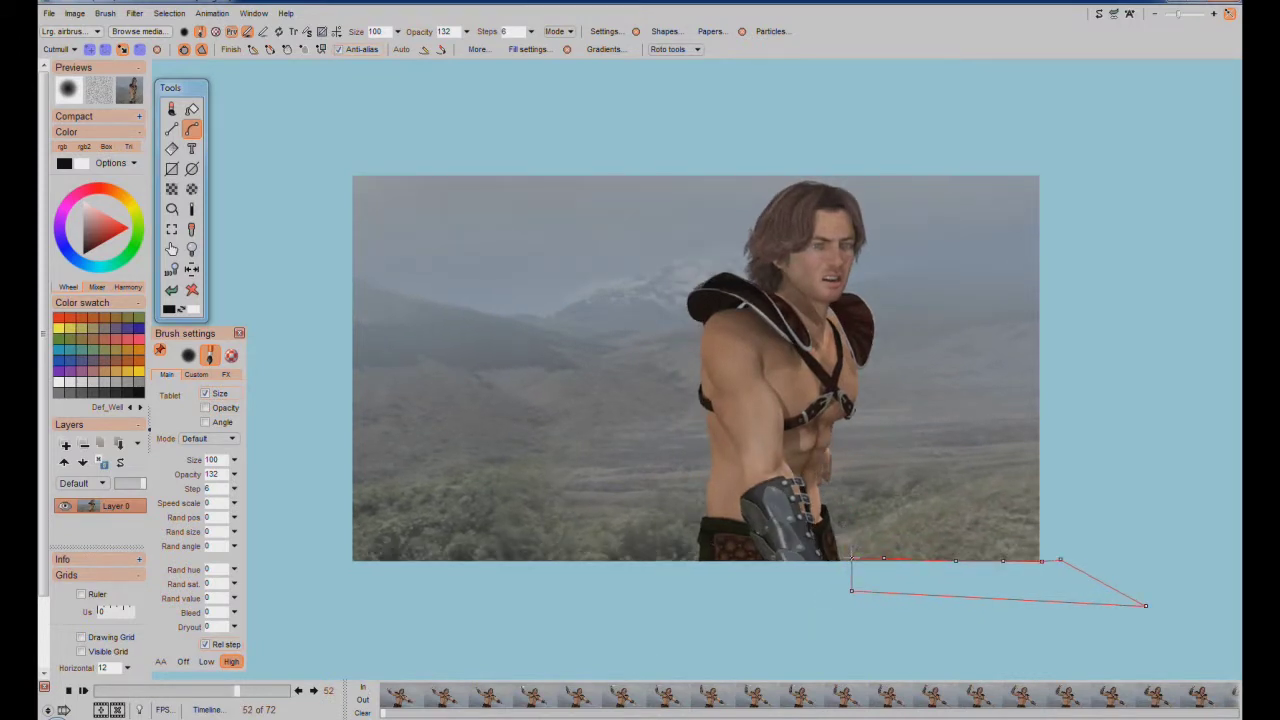
pyautogui.click(697, 49)
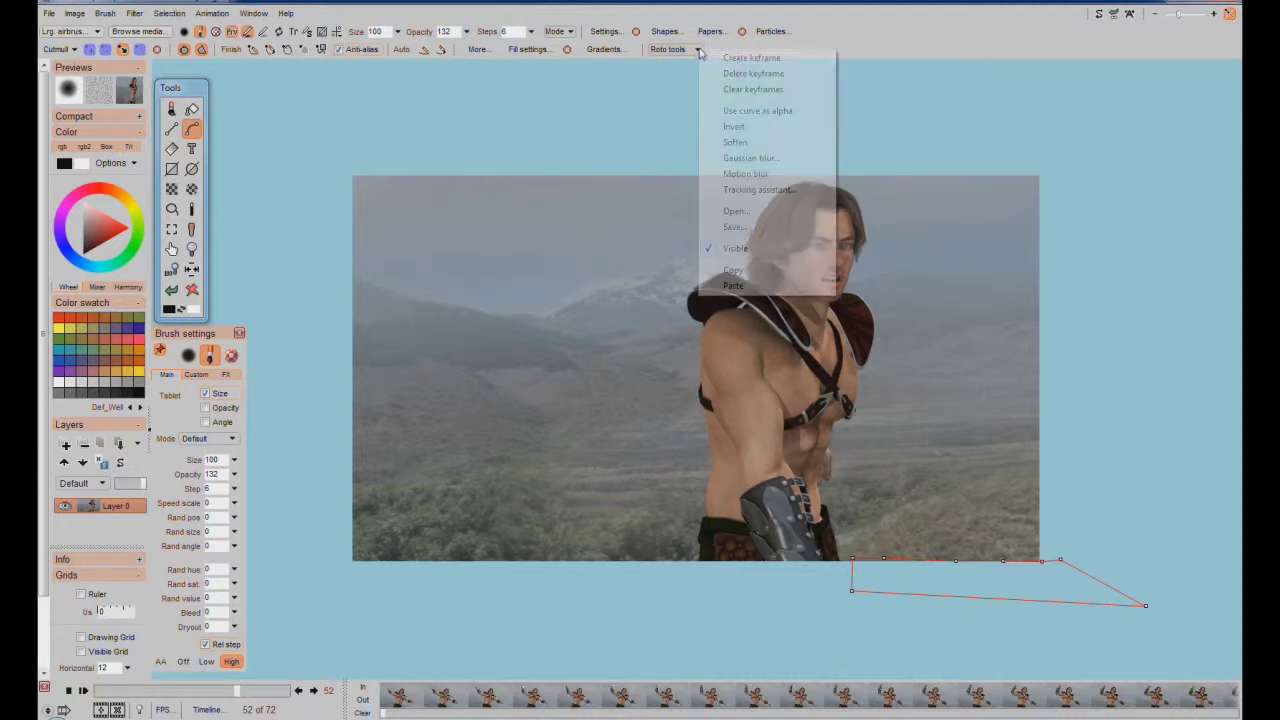
pyautogui.click(752, 58)
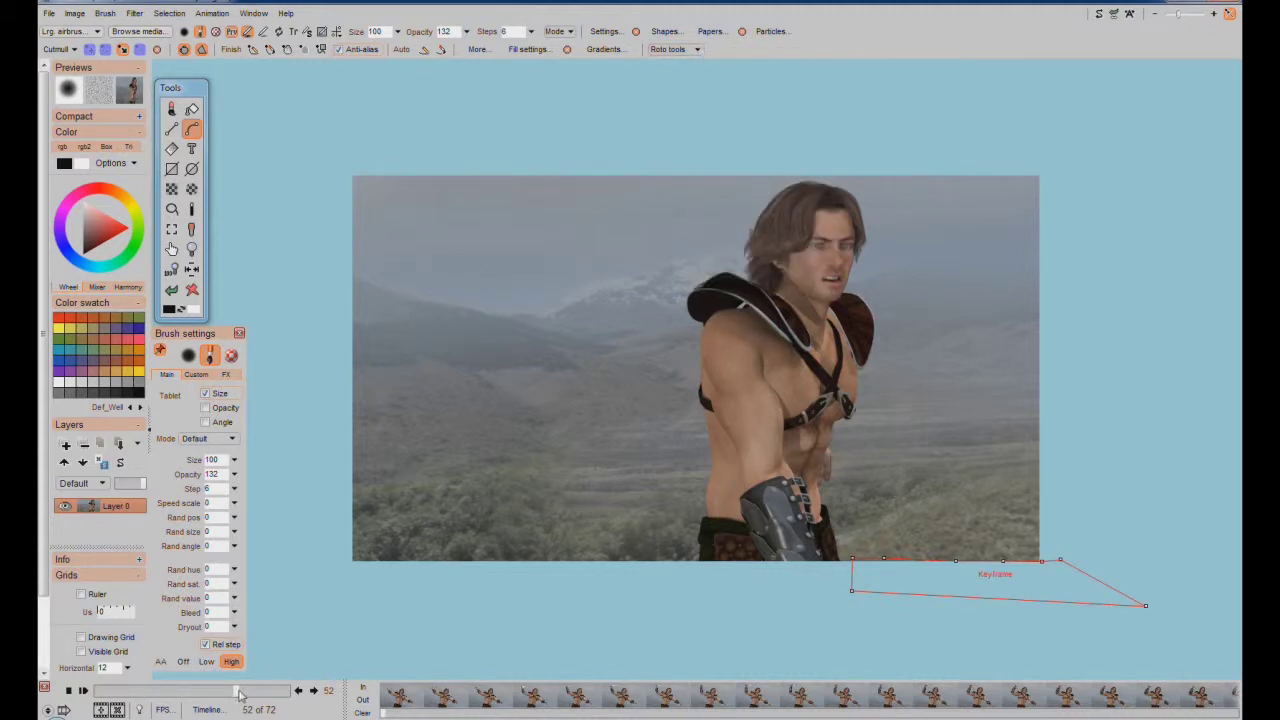
pyautogui.moveTo(238, 695)
pyautogui.mouseDown()
pyautogui.moveTo(289, 697)
pyautogui.moveTo(120, 695)
pyautogui.moveTo(305, 690)
pyautogui.moveTo(120, 690)
pyautogui.moveTo(217, 690)
pyautogui.moveTo(236, 704)
pyautogui.moveTo(142, 700)
pyautogui.moveTo(220, 708)
pyautogui.mouseUp()
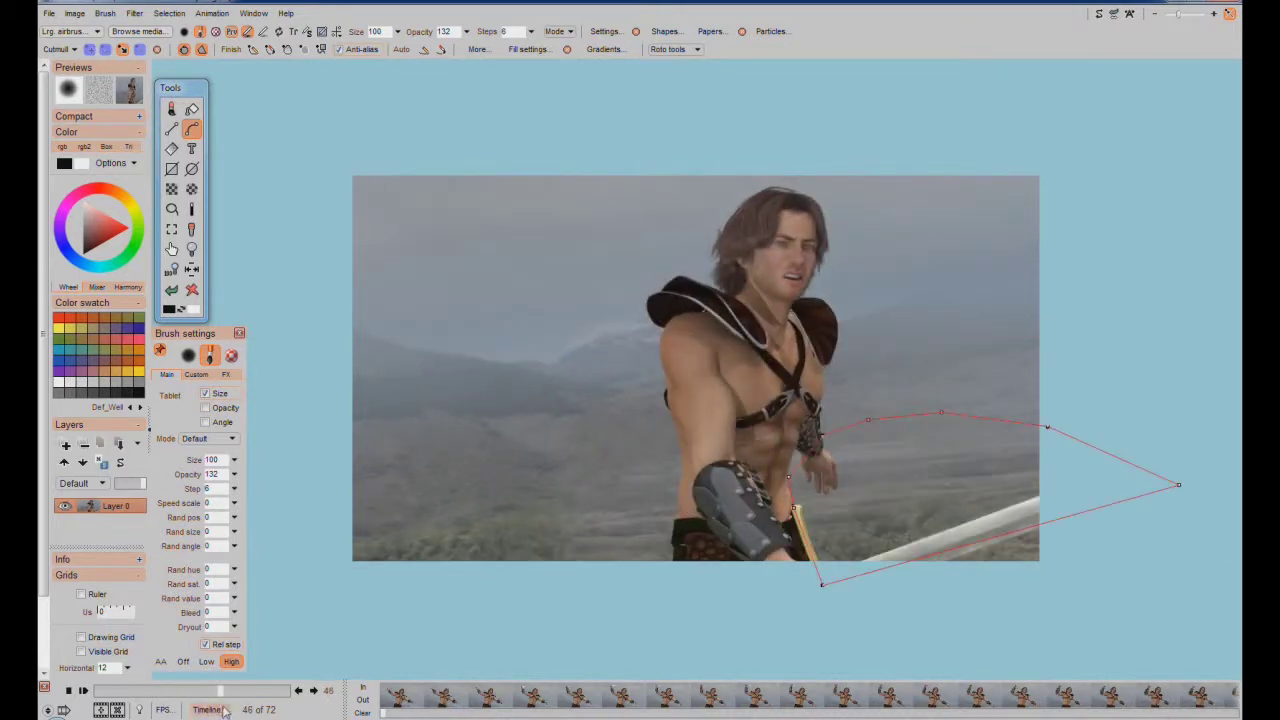
pyautogui.click(86, 691)
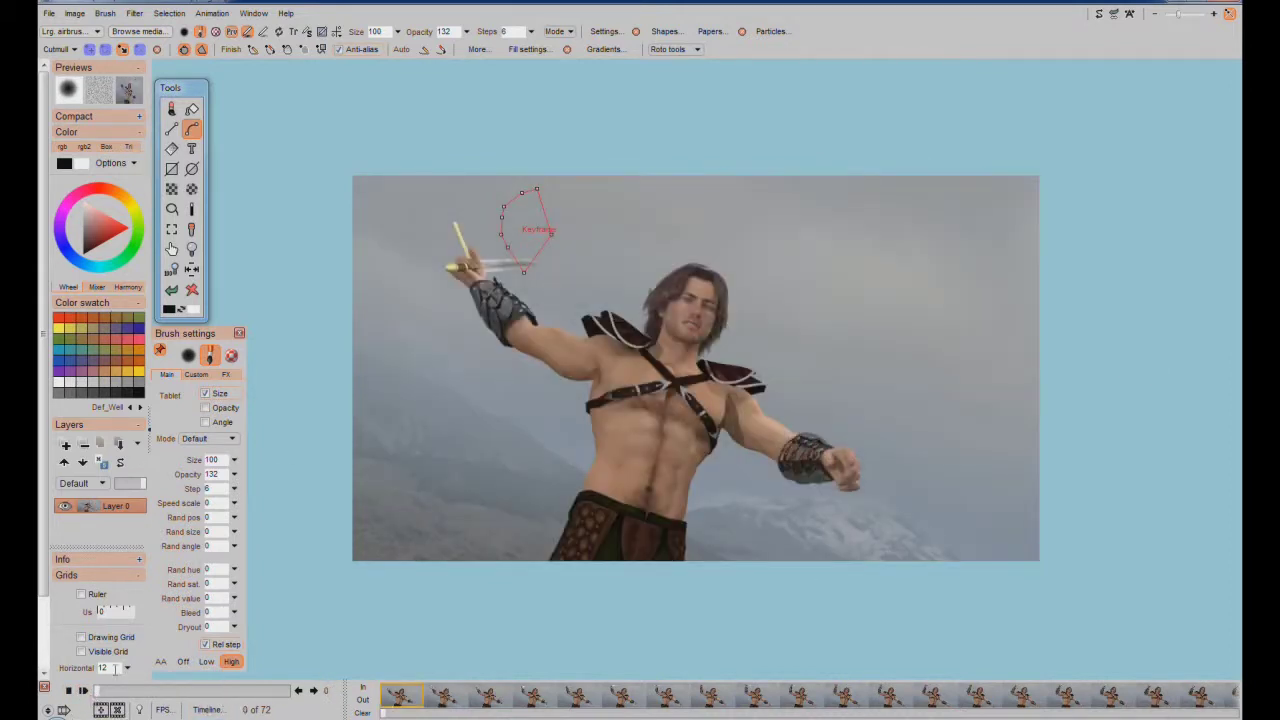
# - Save the animated roto curve as a roto file named SwordTrail
pyautogui.click(698, 49)
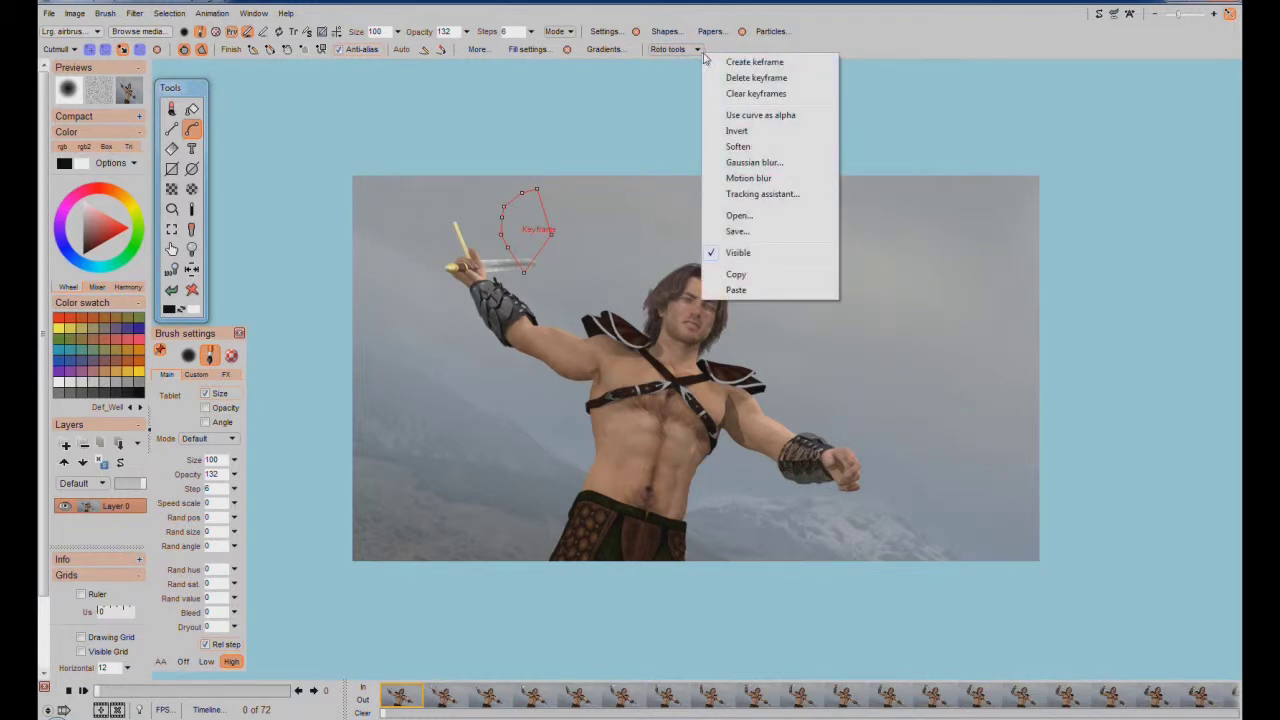
pyautogui.click(737, 231)
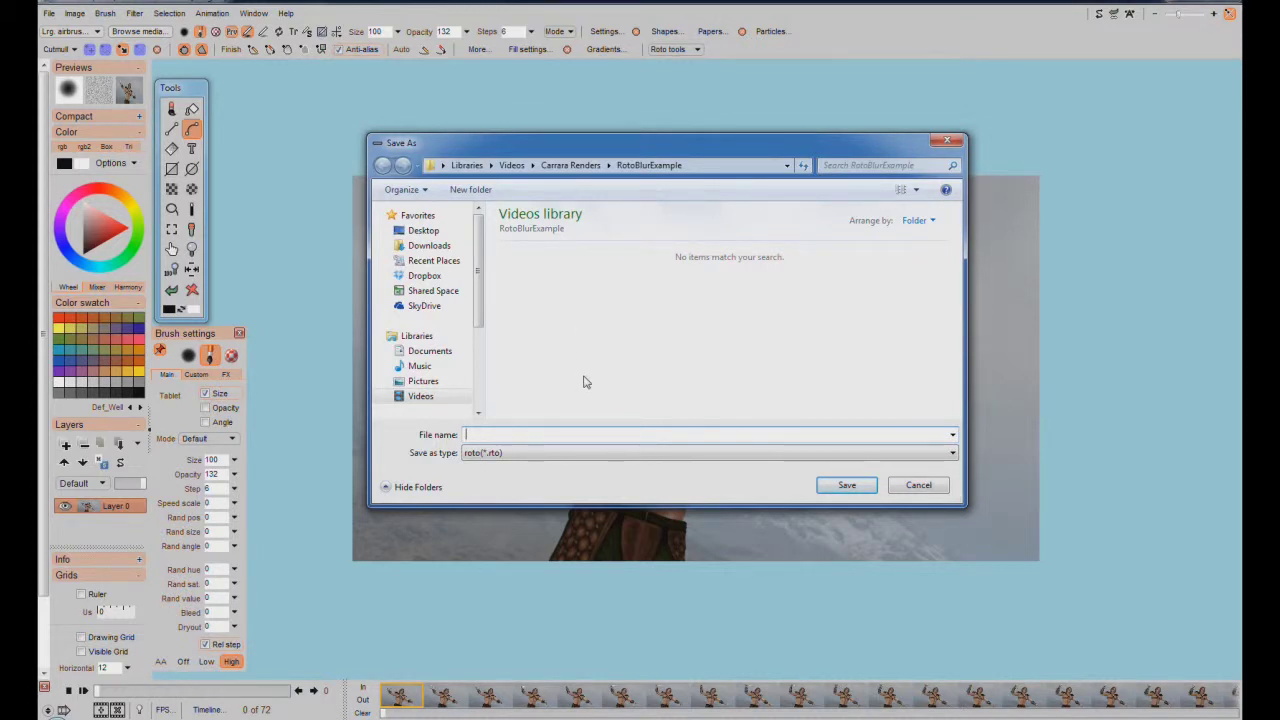
pyautogui.write('SwordTrail')
pyautogui.click(861, 488)
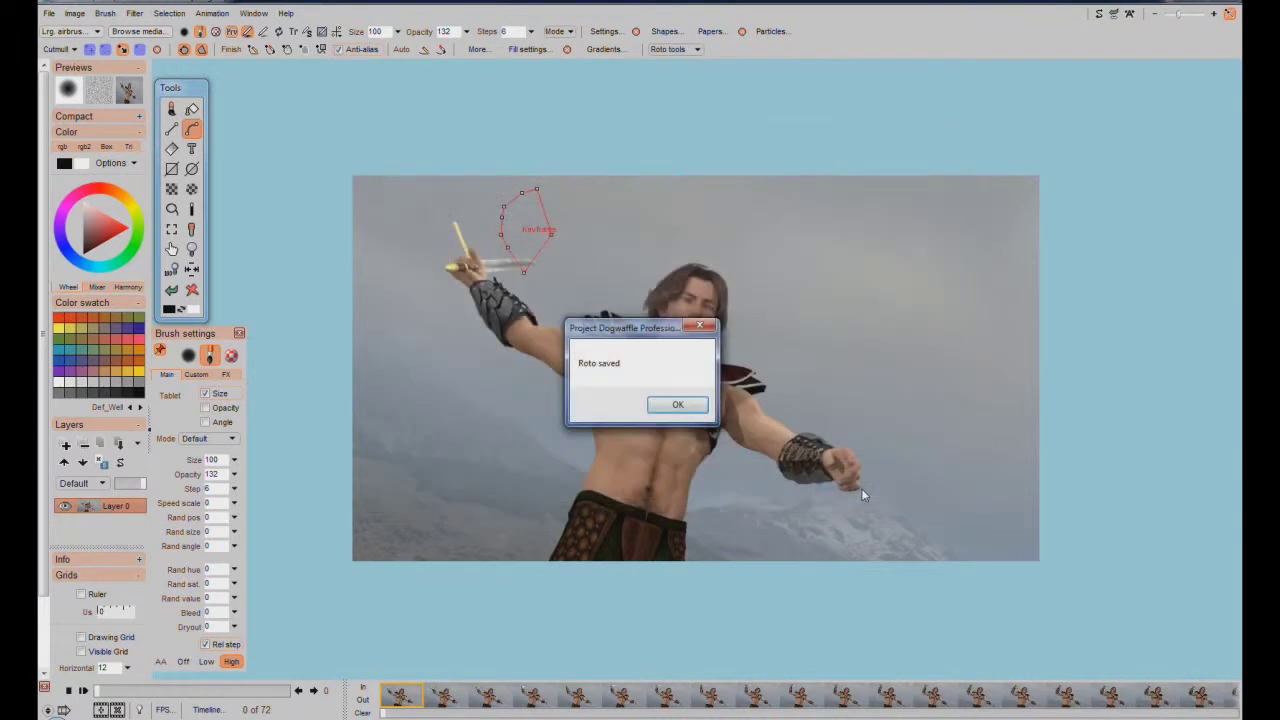
pyautogui.click(662, 408)
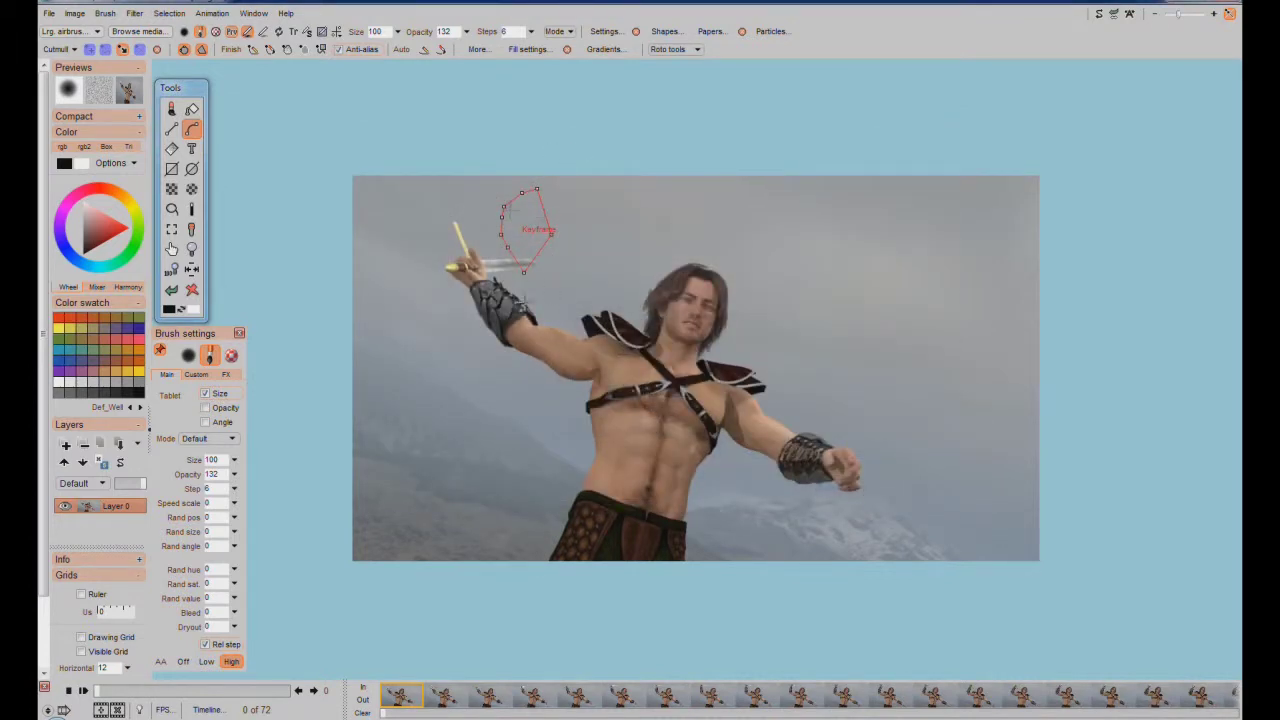
# - Scrub from frame 0 to frame 54 and back around frame 48 to check the trail curve
pyautogui.moveTo(97, 692); pyautogui.dragTo(244, 711)
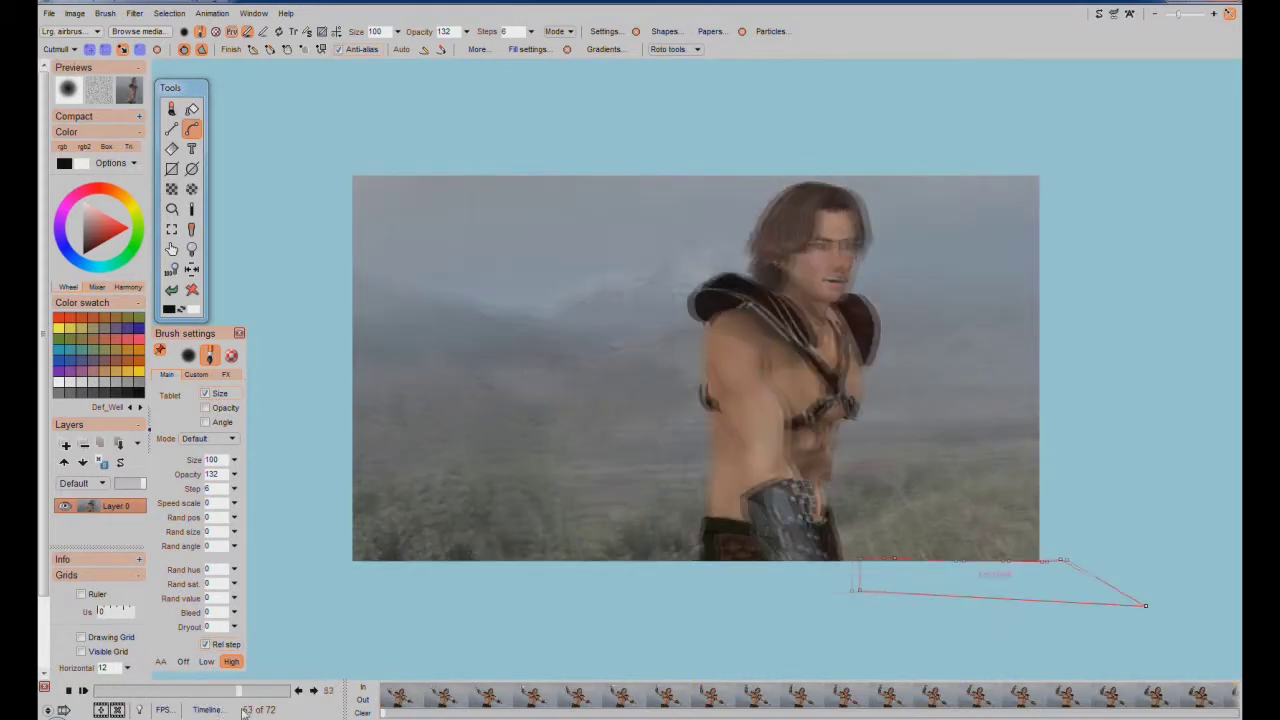
pyautogui.click(699, 52)
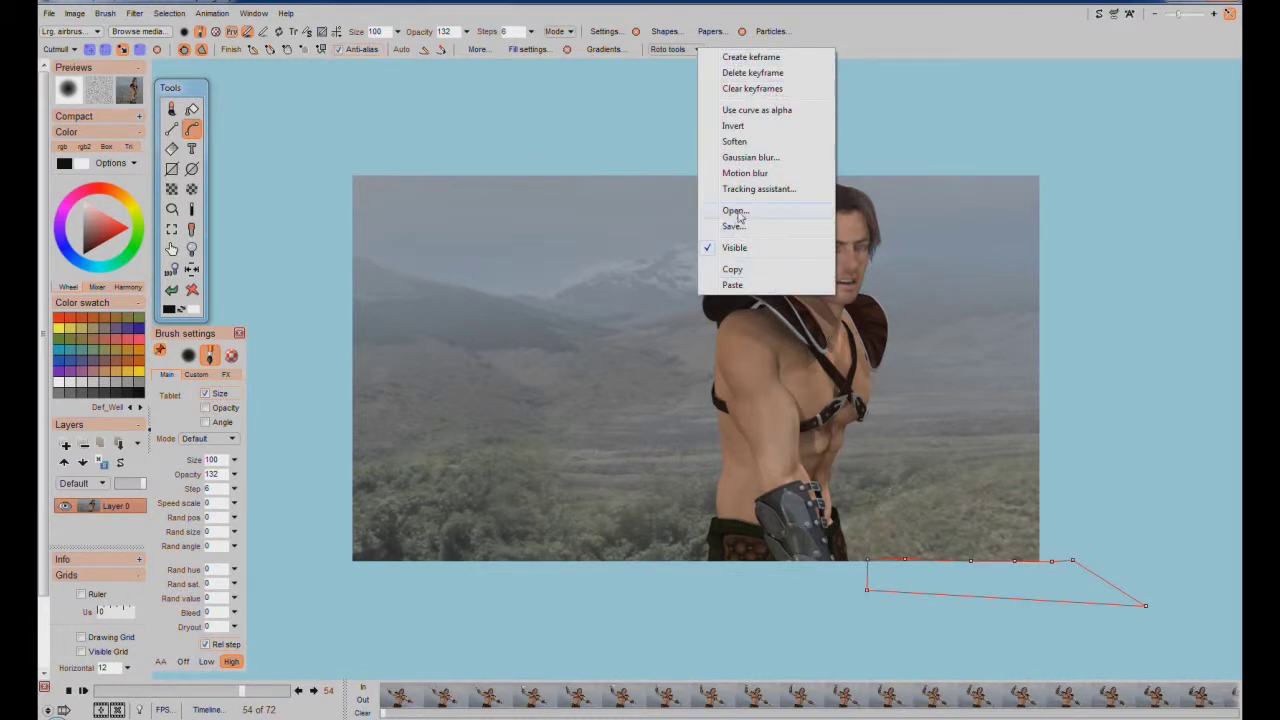
pyautogui.click(1058, 113)
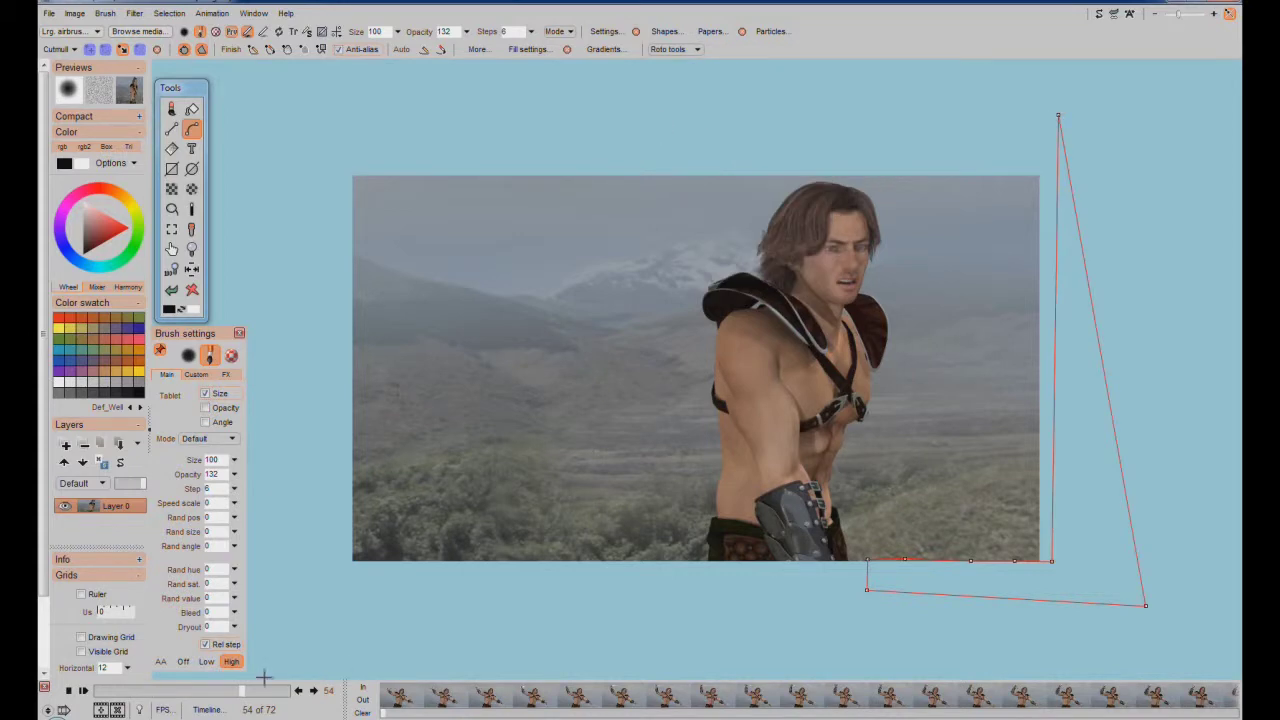
pyautogui.moveTo(242, 697); pyautogui.dragTo(228, 708)
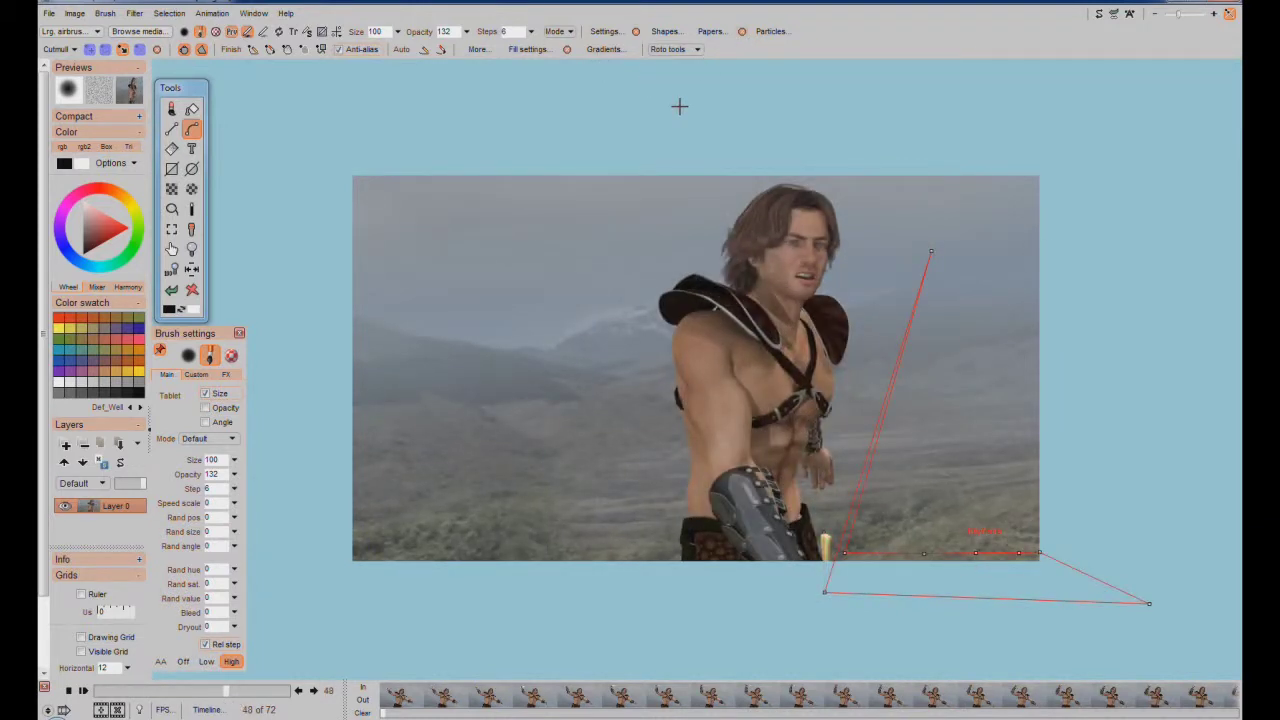
pyautogui.press('Right')
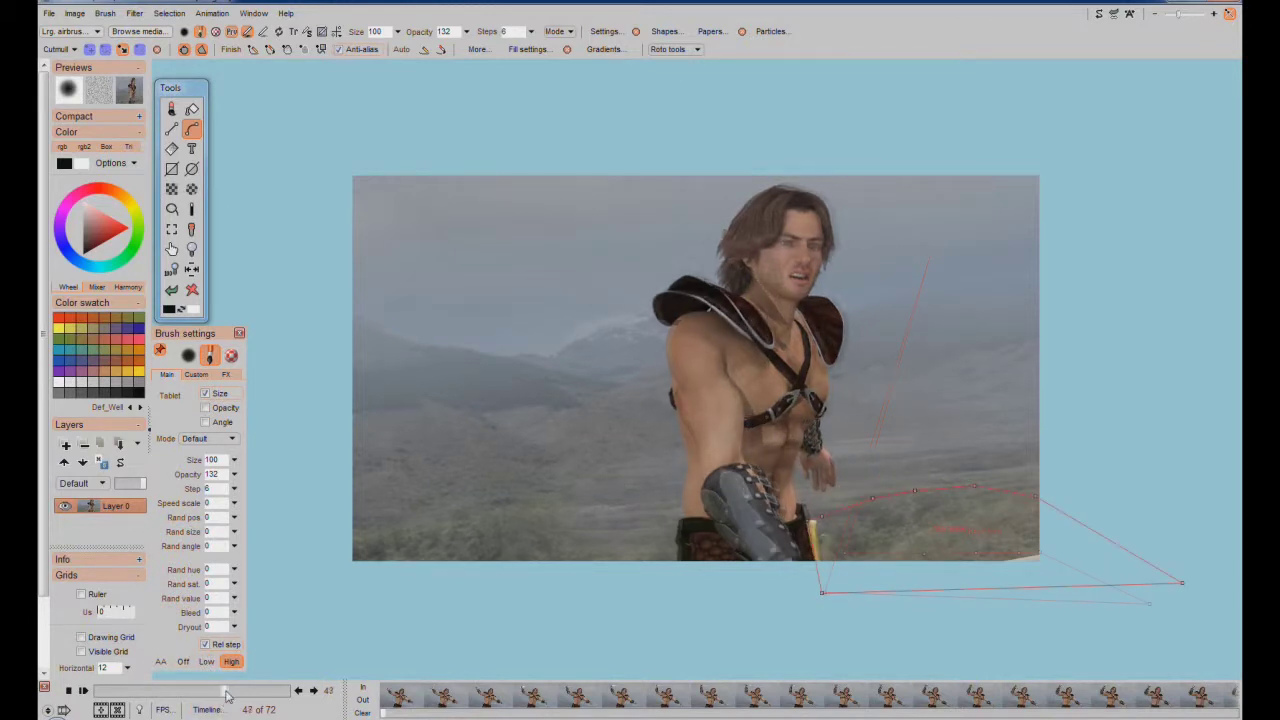
pyautogui.click(697, 50)
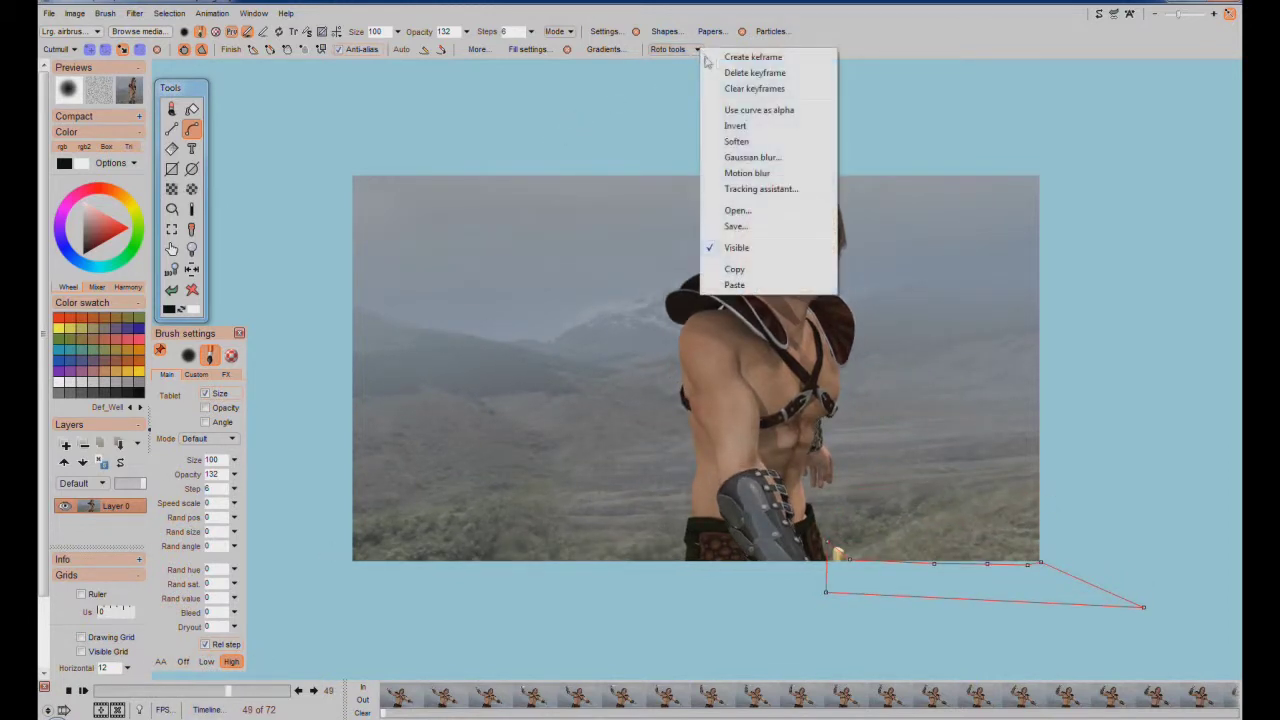
pyautogui.click(913, 42)
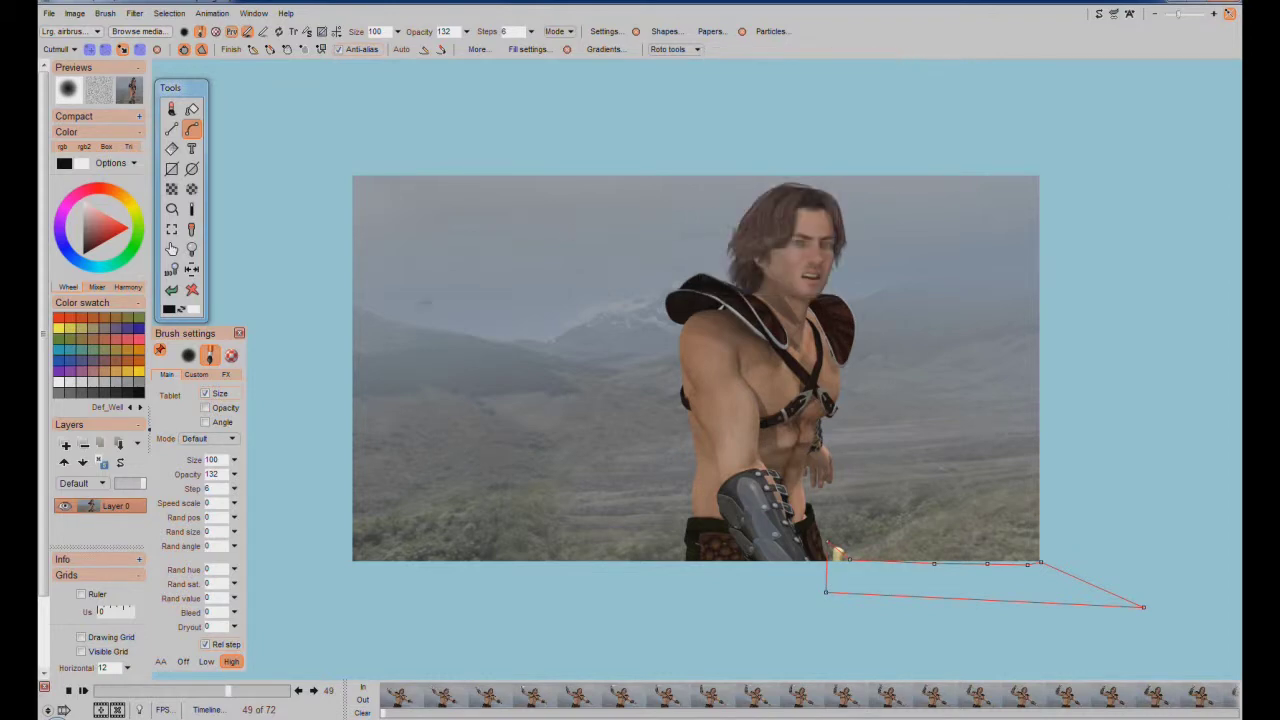
# - Go to frame 38, where the sword is upright, and use the roto curve as alpha
pyautogui.moveTo(230, 691); pyautogui.dragTo(200, 697)
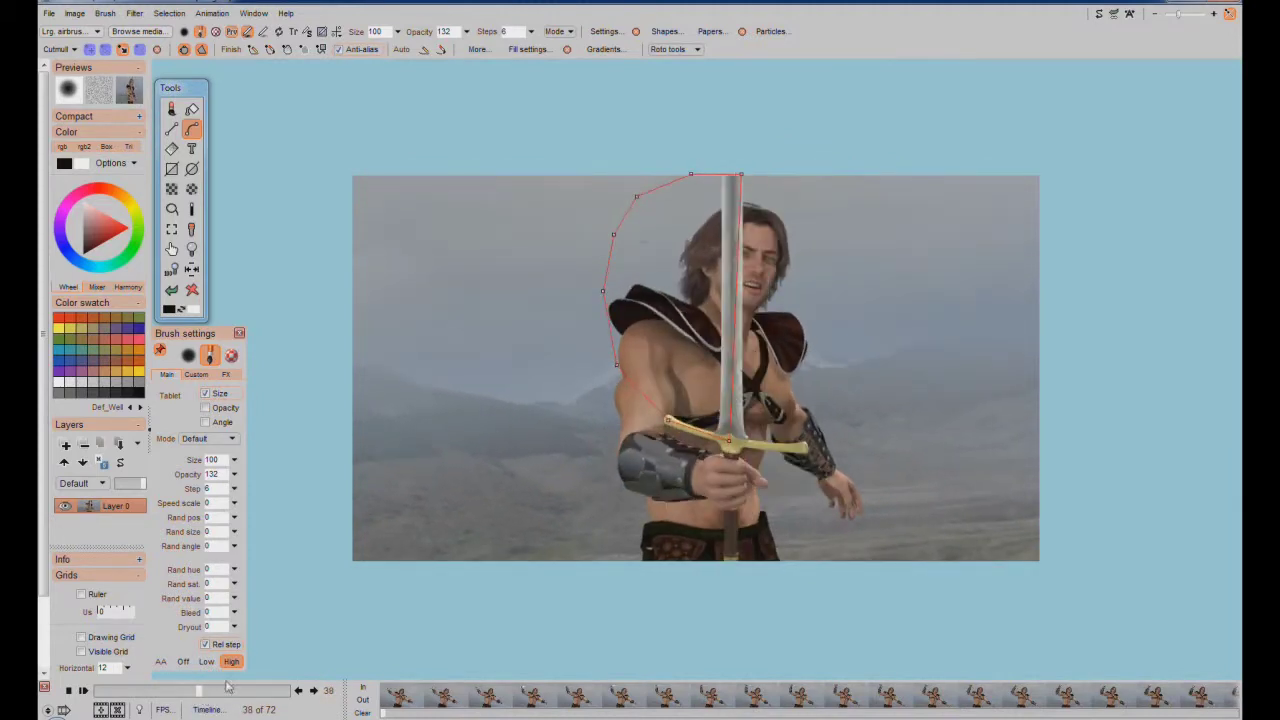
pyautogui.click(697, 50)
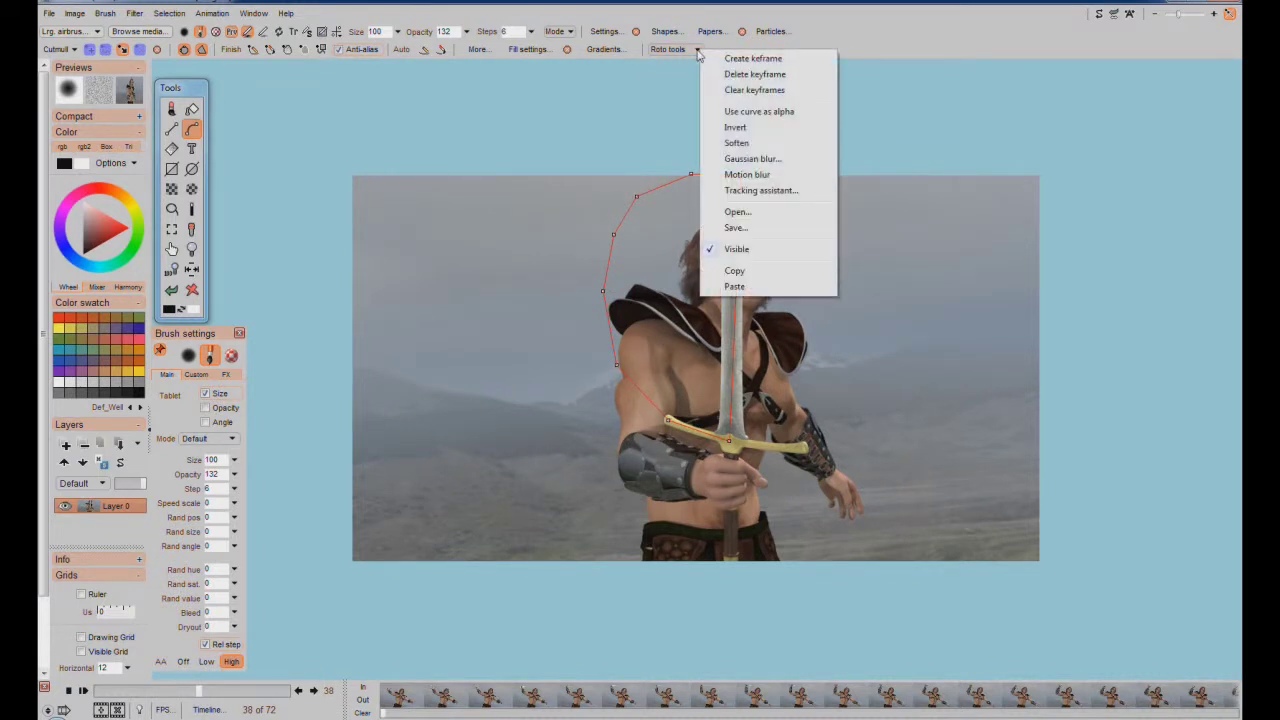
pyautogui.click(779, 115)
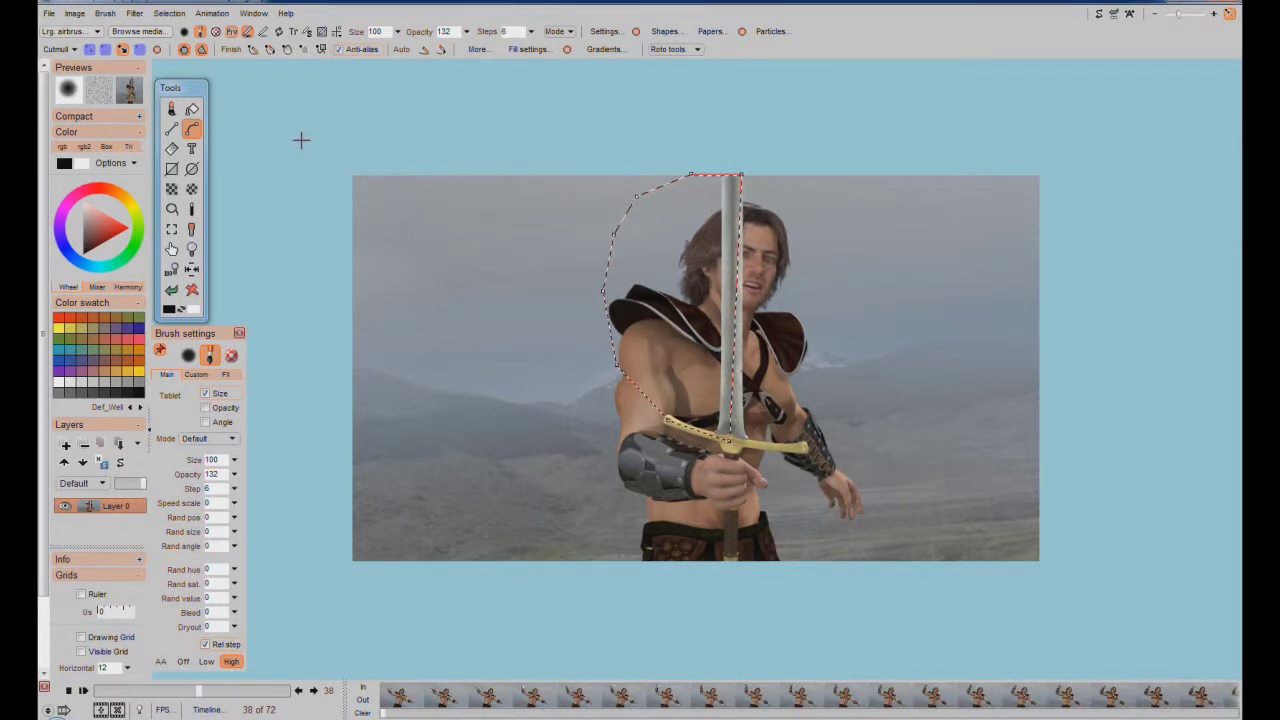
# - Open the stored alpha window beside the image to examine the mask made from the roto curve
pyautogui.click(181, 17)
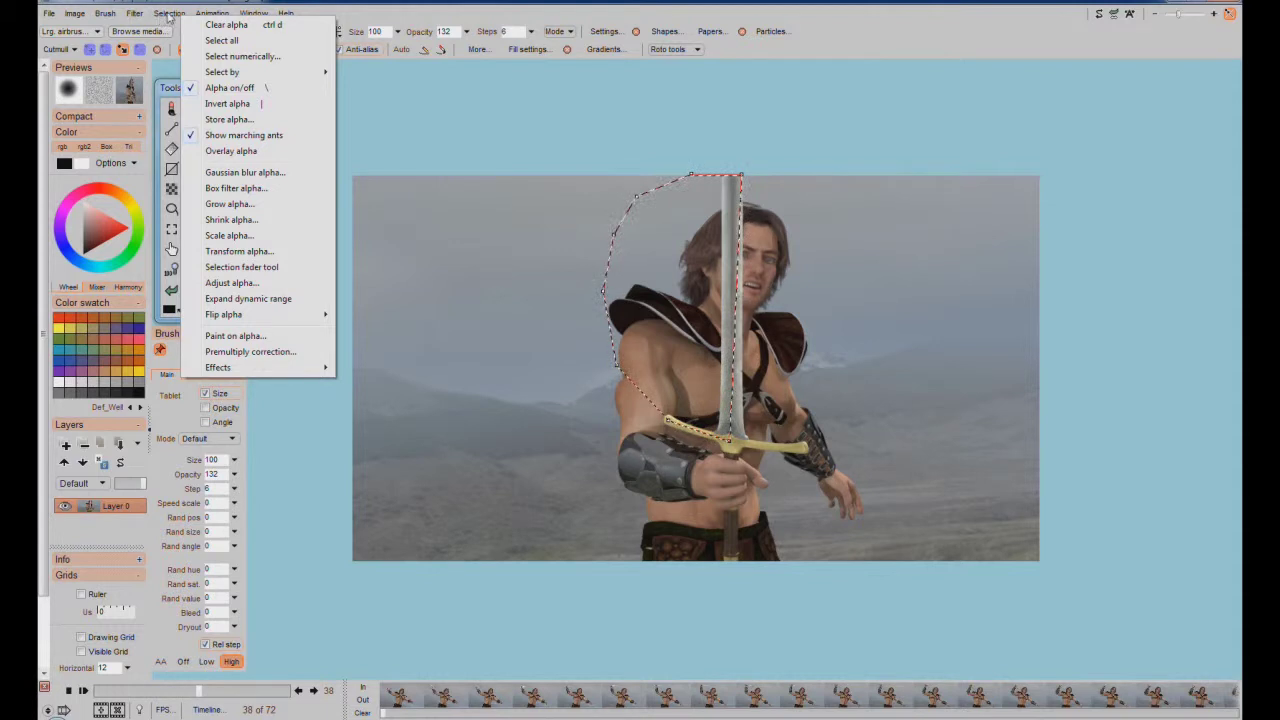
pyautogui.click(226, 120)
pyautogui.moveTo(1137, 573); pyautogui.dragTo(1089, 136)
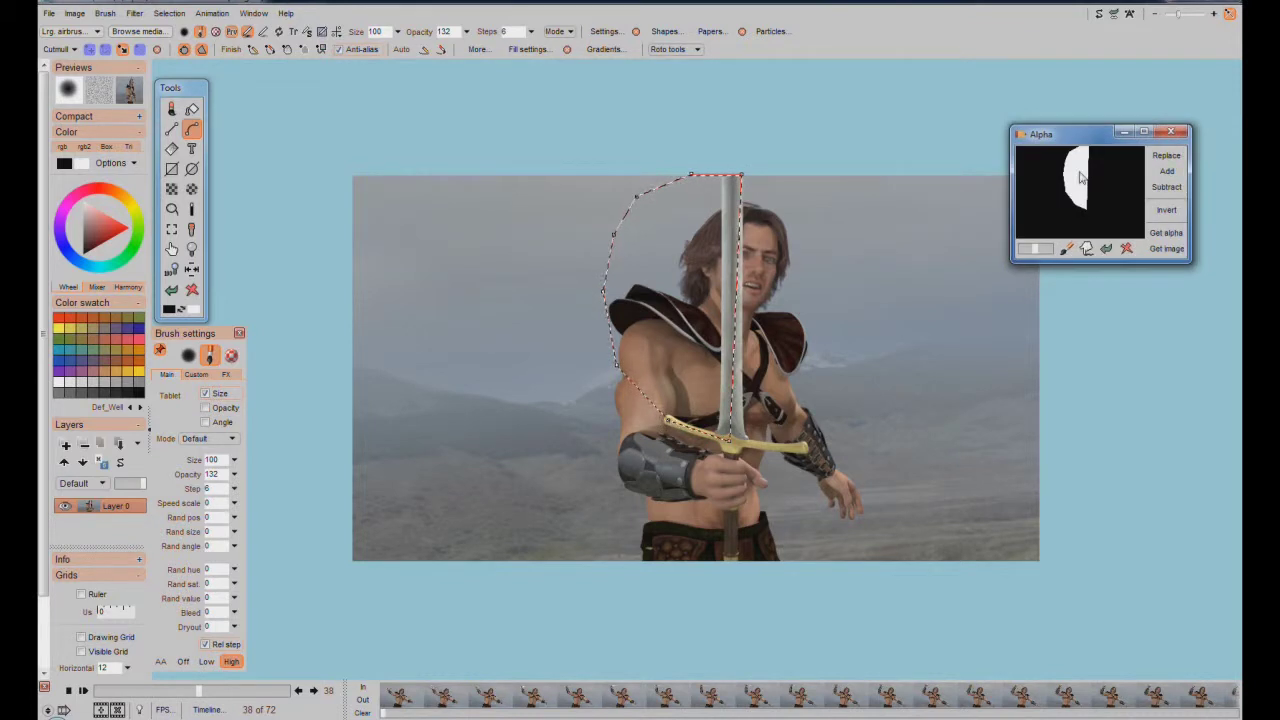
pyautogui.moveTo(1080, 136); pyautogui.dragTo(1085, 117)
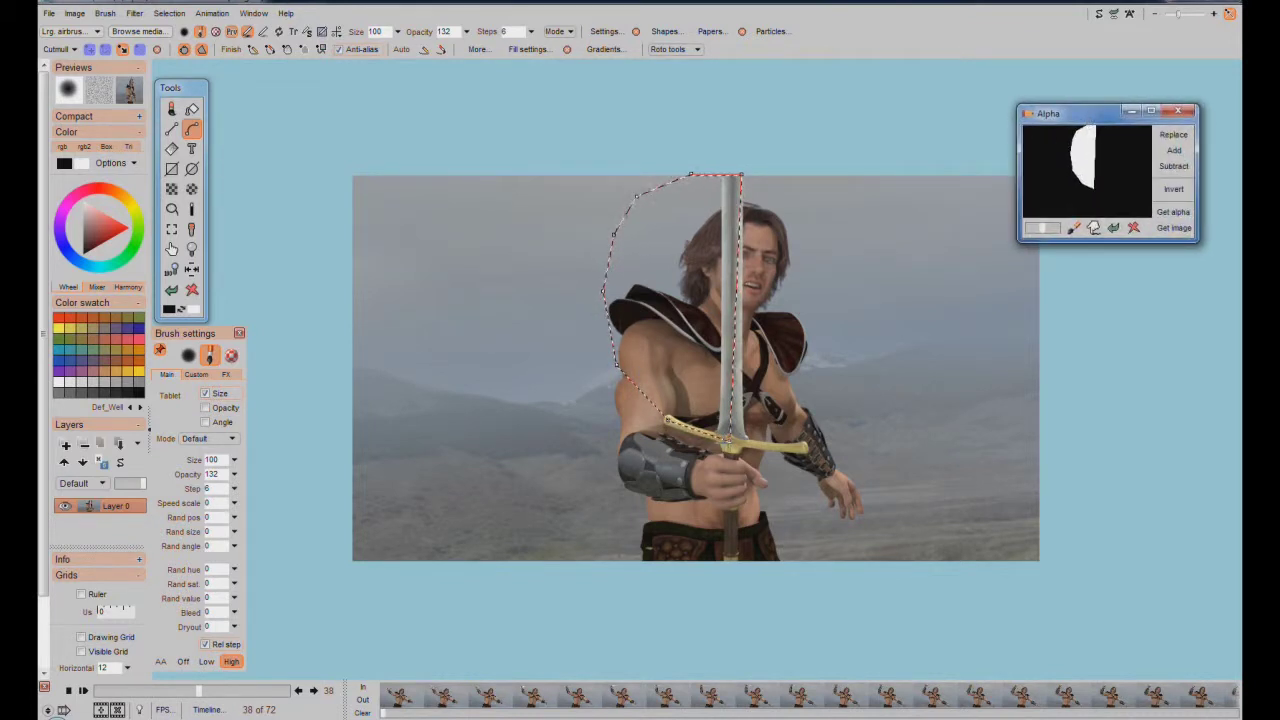
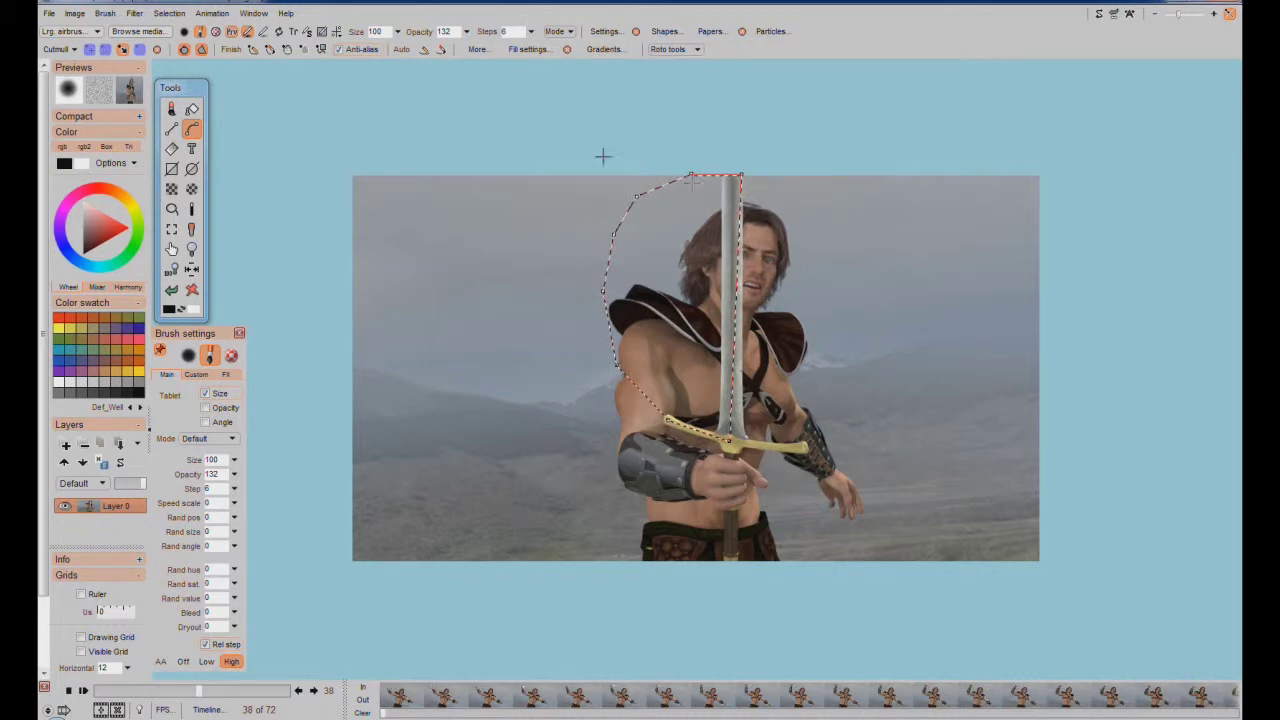
# - Apply a Gaussian blur of 8 to the roto alpha
pyautogui.click(698, 50)
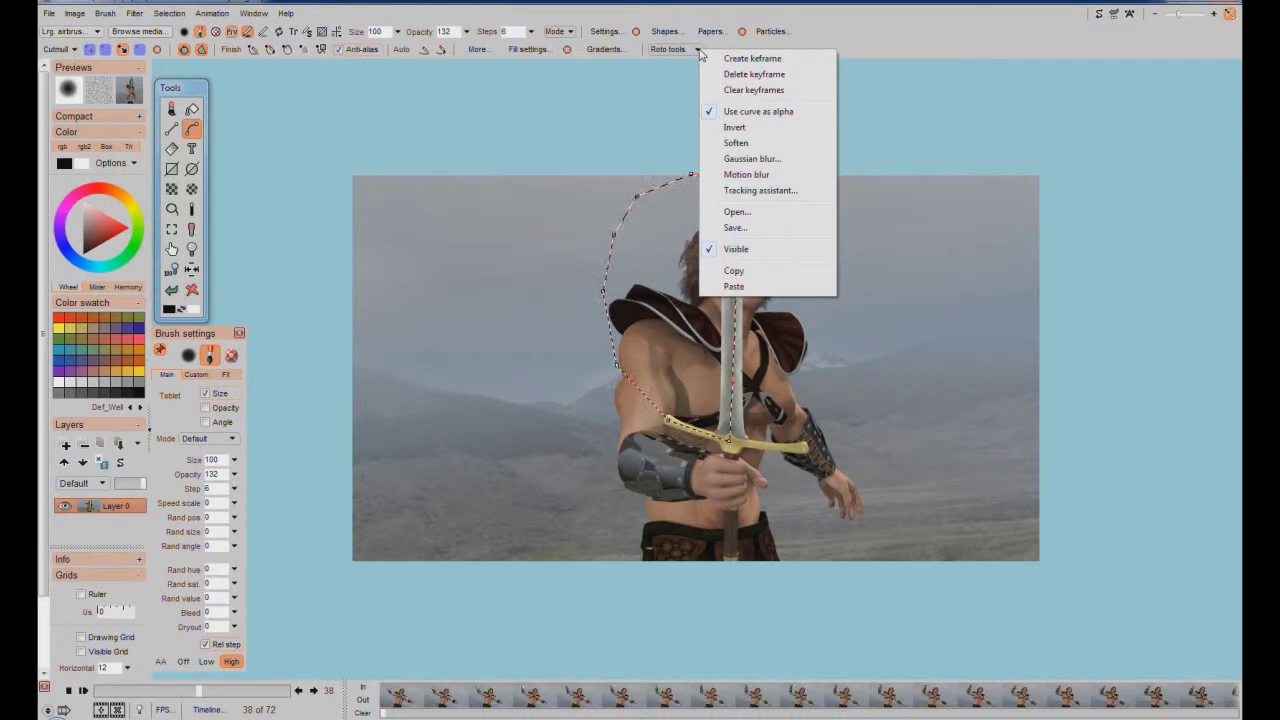
pyautogui.click(758, 160)
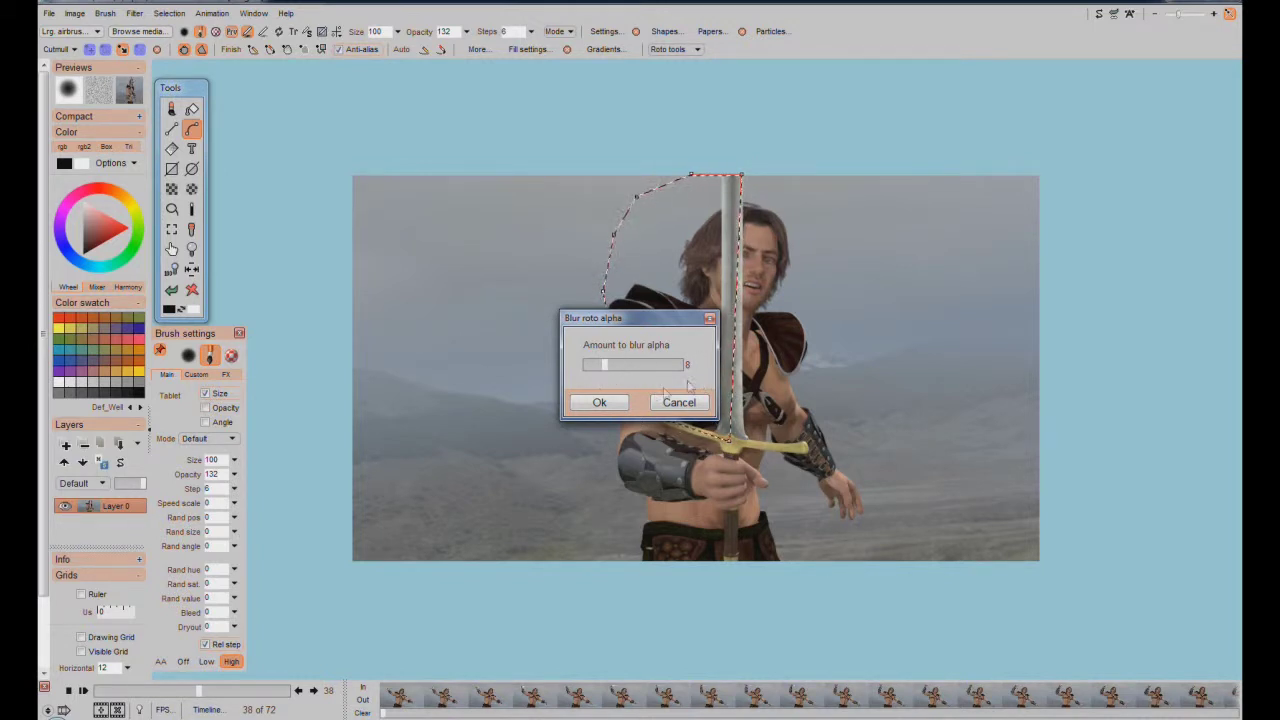
pyautogui.click(600, 404)
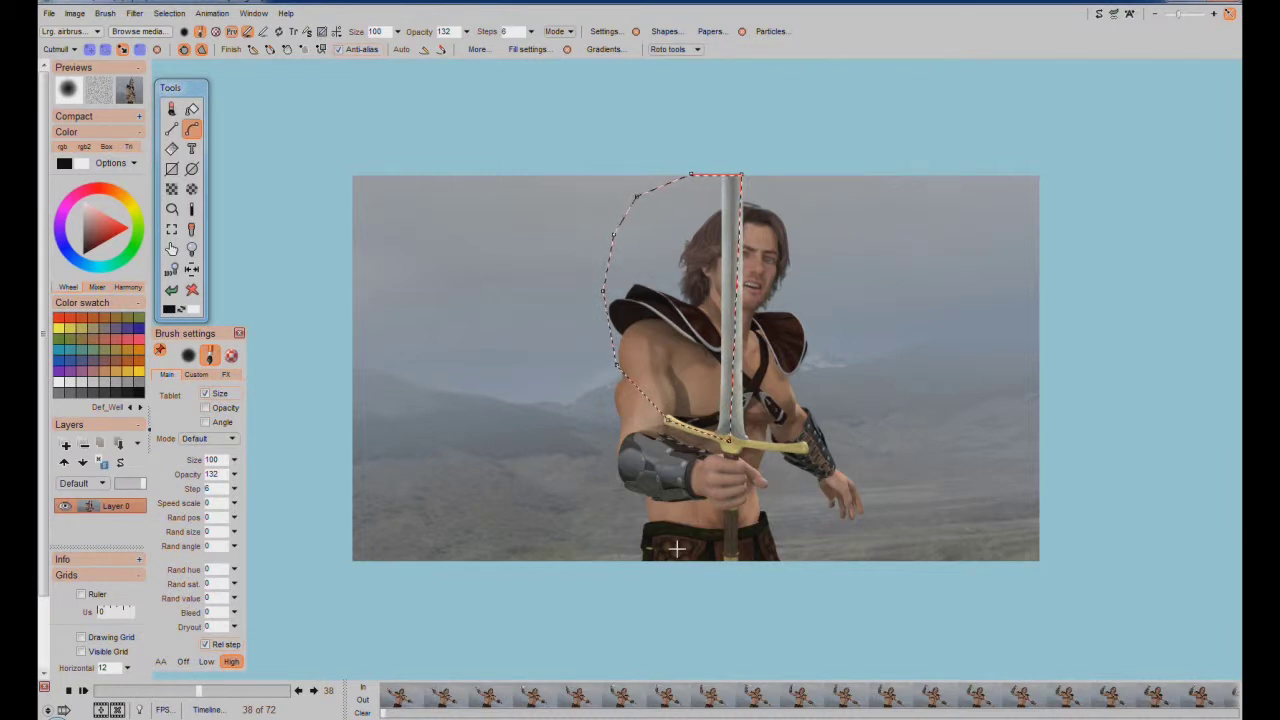
# - Open the timeline editor and move its window toward the upper part of the canvas beside the warrior
pyautogui.click(698, 50)
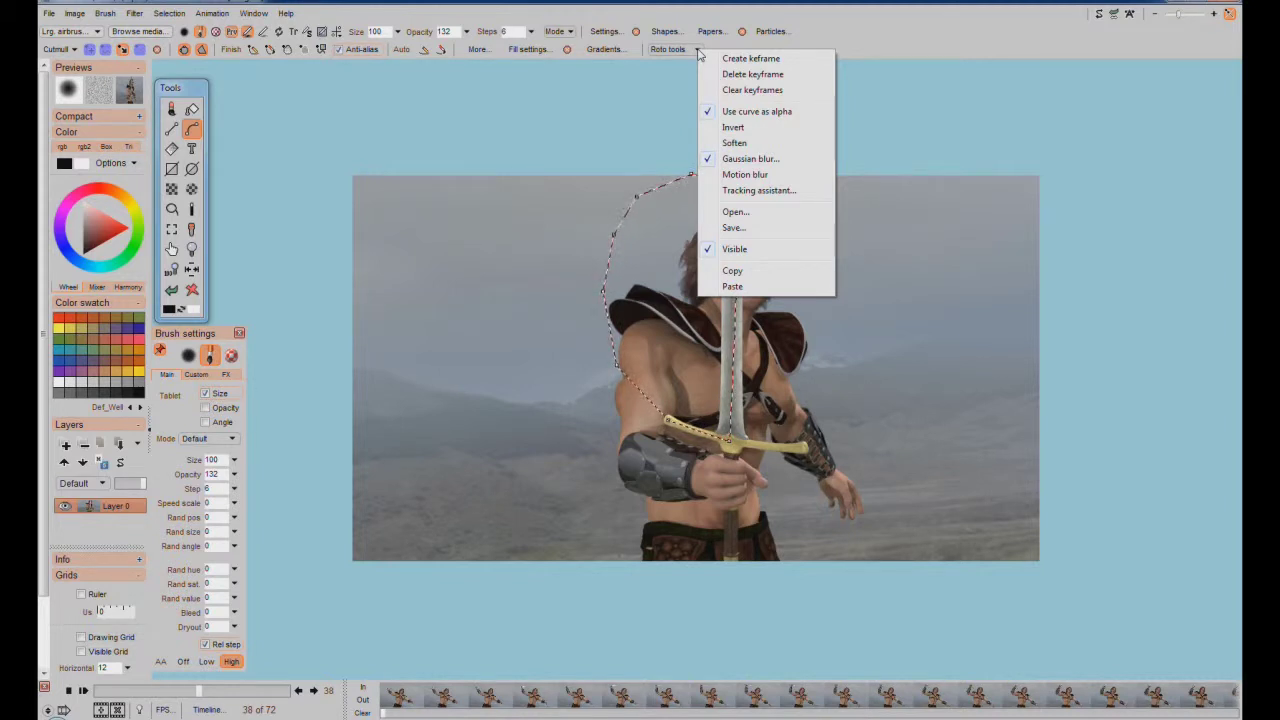
pyautogui.click(700, 55)
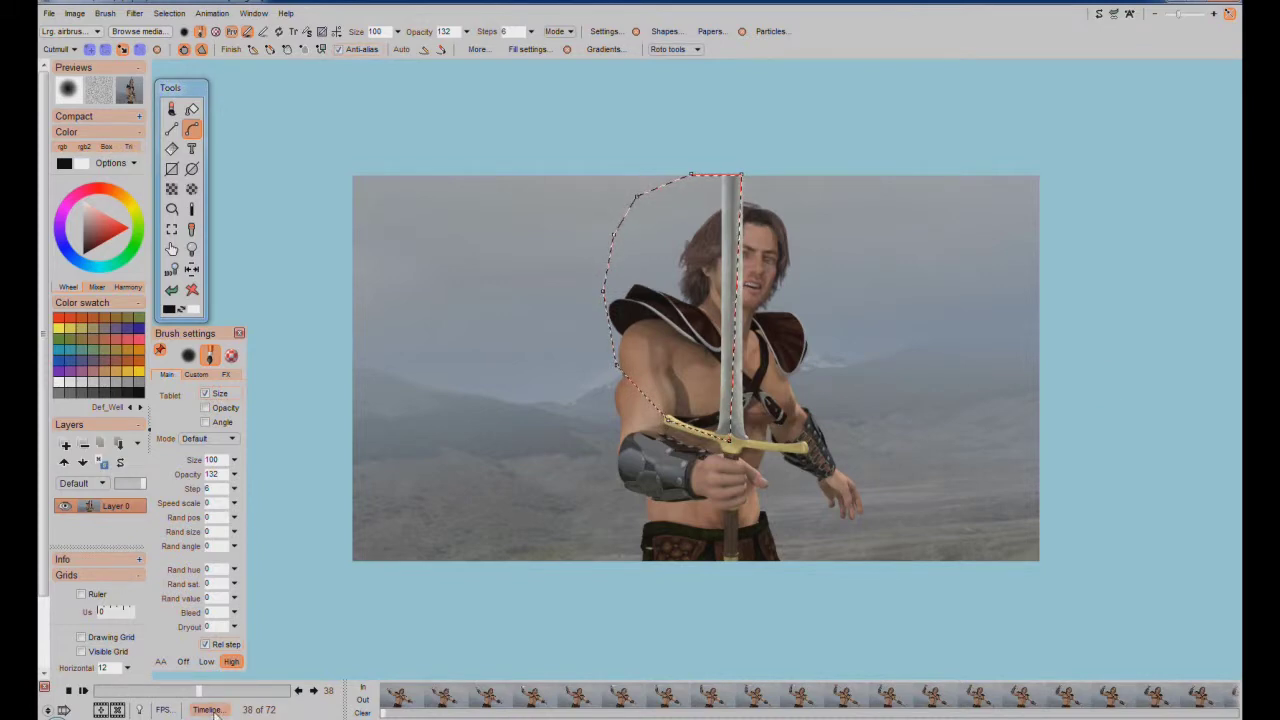
pyautogui.moveTo(416, 383); pyautogui.dragTo(1006, 146)
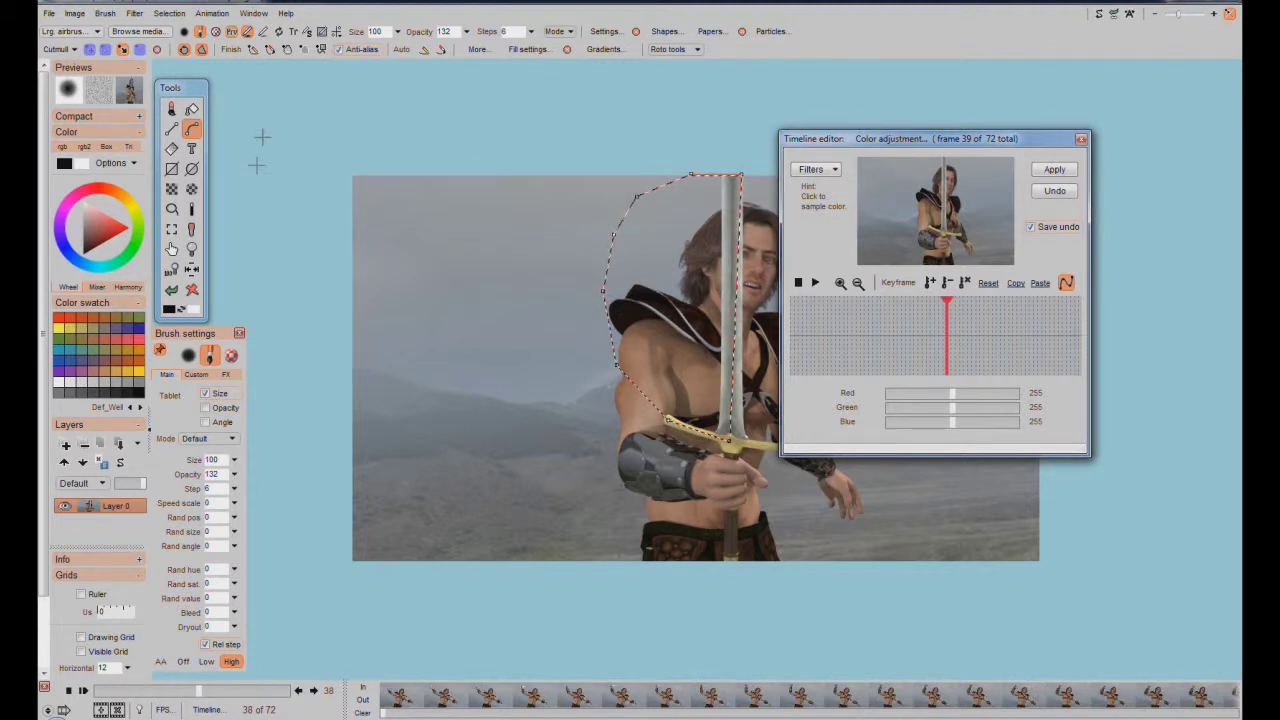
pyautogui.click(253, 14)
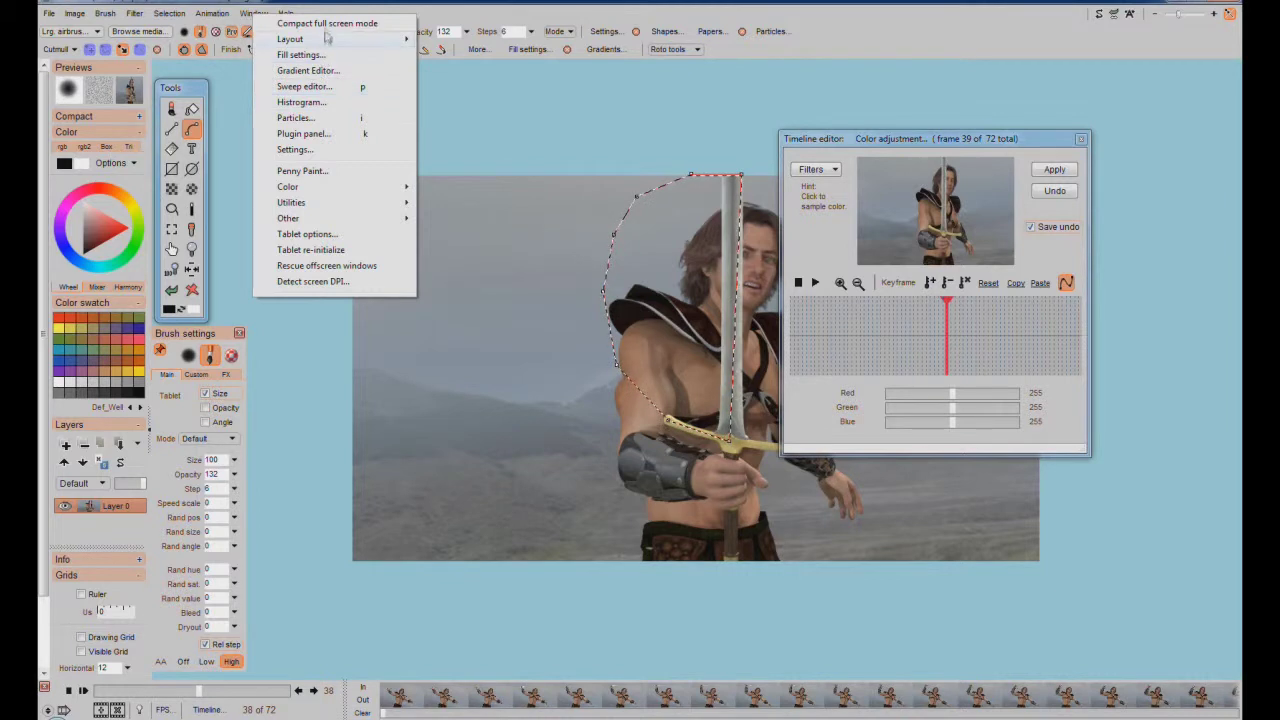
pyautogui.moveTo(324, 40)
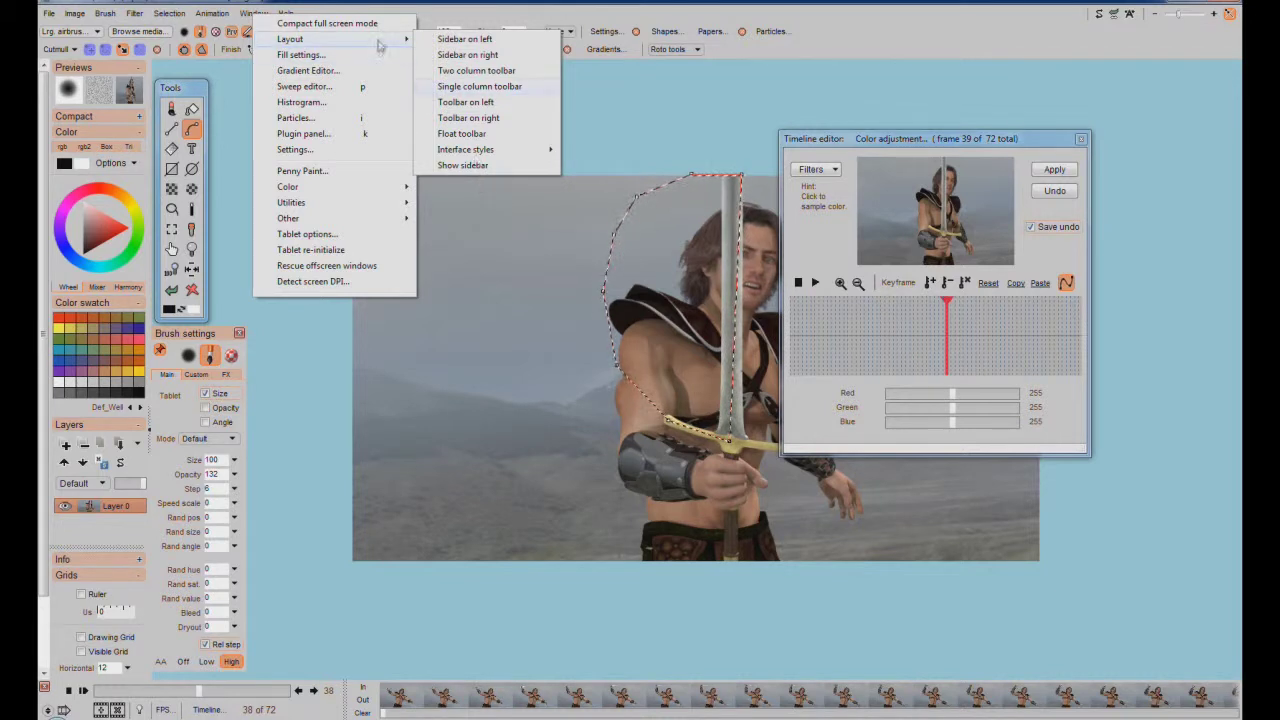
pyautogui.click(515, 3)
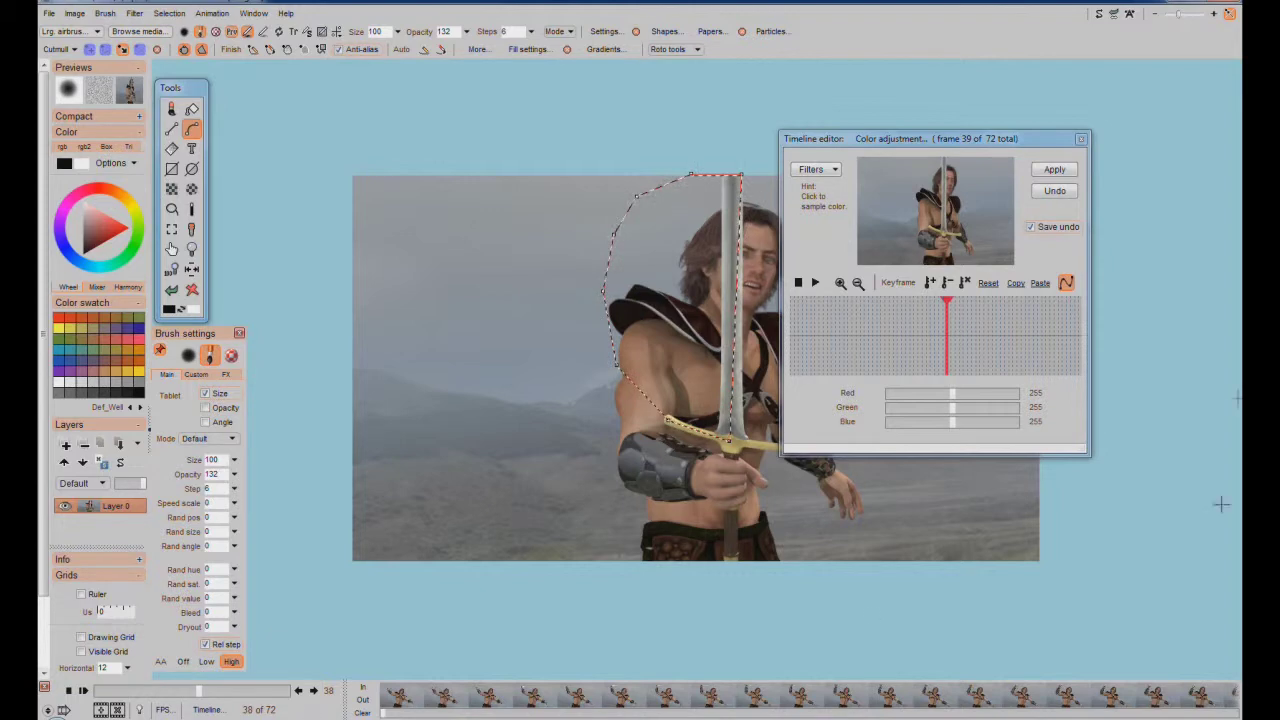
# - Go to frame 43 in the timeline editor, with its window clear of the warrior, and choose the Mystic vision filter
pyautogui.moveTo(948, 303); pyautogui.dragTo(806, 303)
pyautogui.click(897, 320)
pyautogui.moveTo(940, 334); pyautogui.dragTo(965, 365)
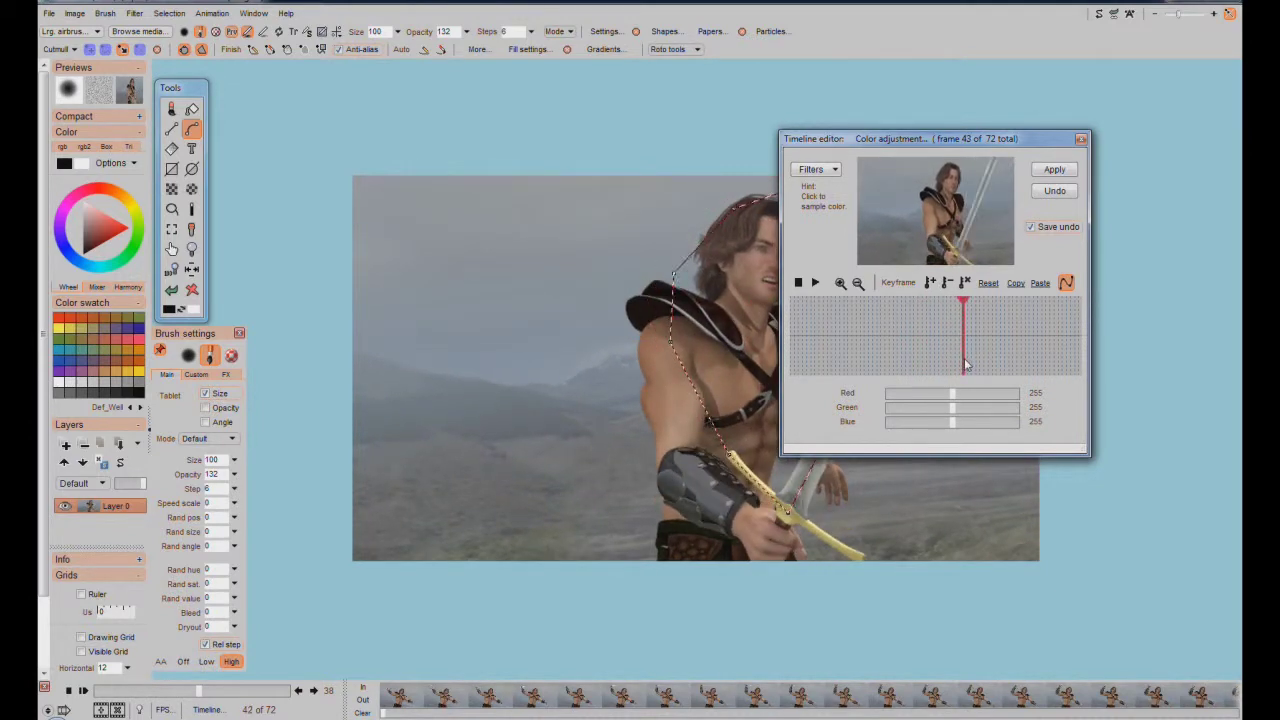
pyautogui.moveTo(952, 145); pyautogui.dragTo(1058, 217)
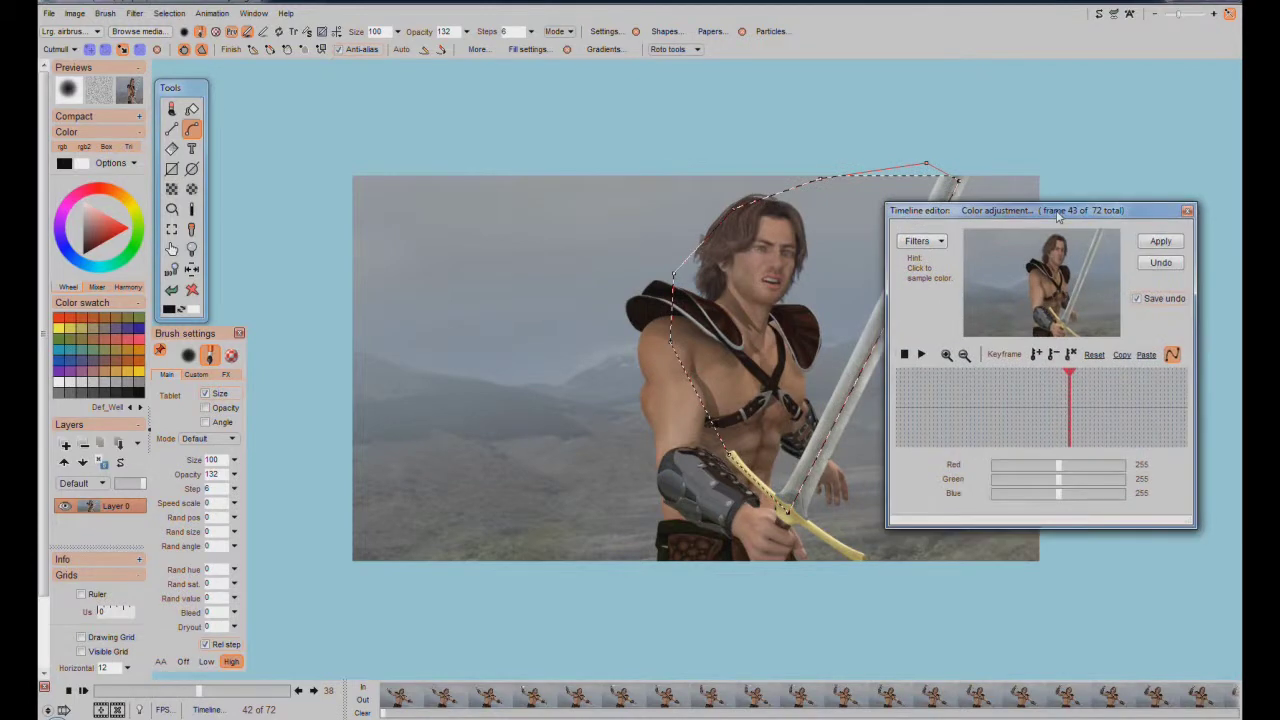
pyautogui.click(942, 243)
pyautogui.scroll(-3, 1022, 347)
pyautogui.scroll(-3, 1022, 347)
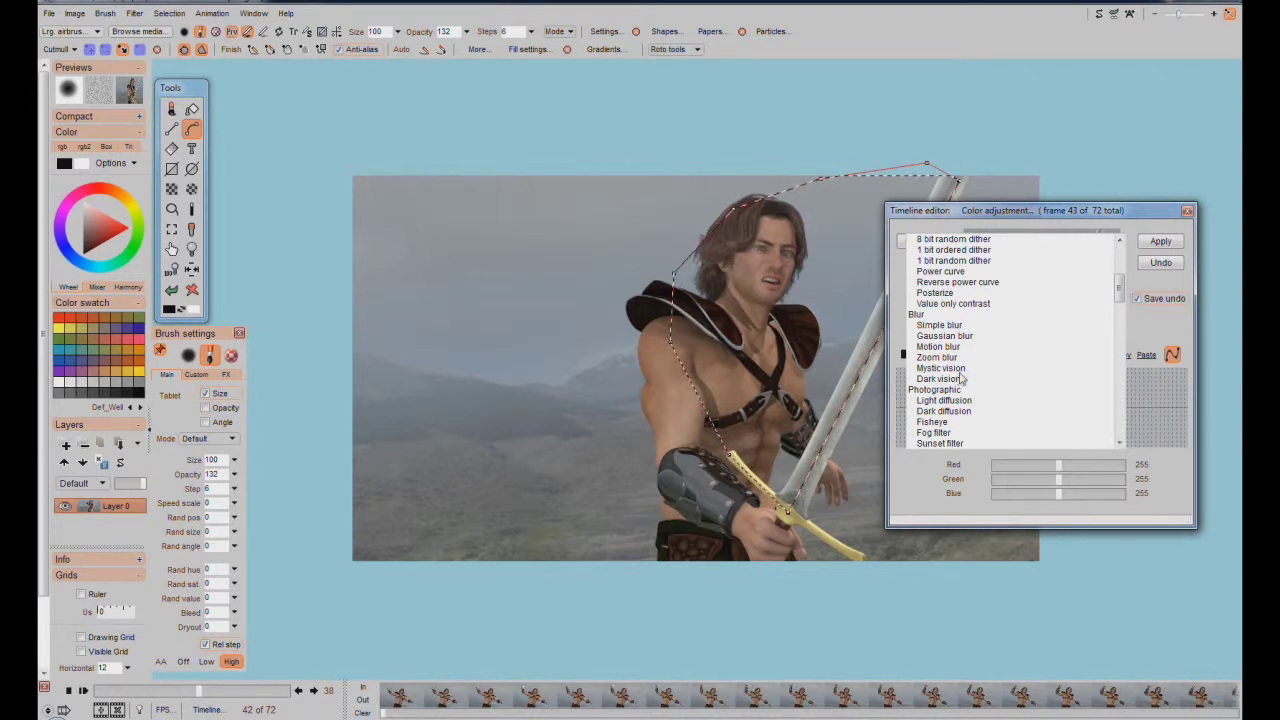
pyautogui.click(957, 368)
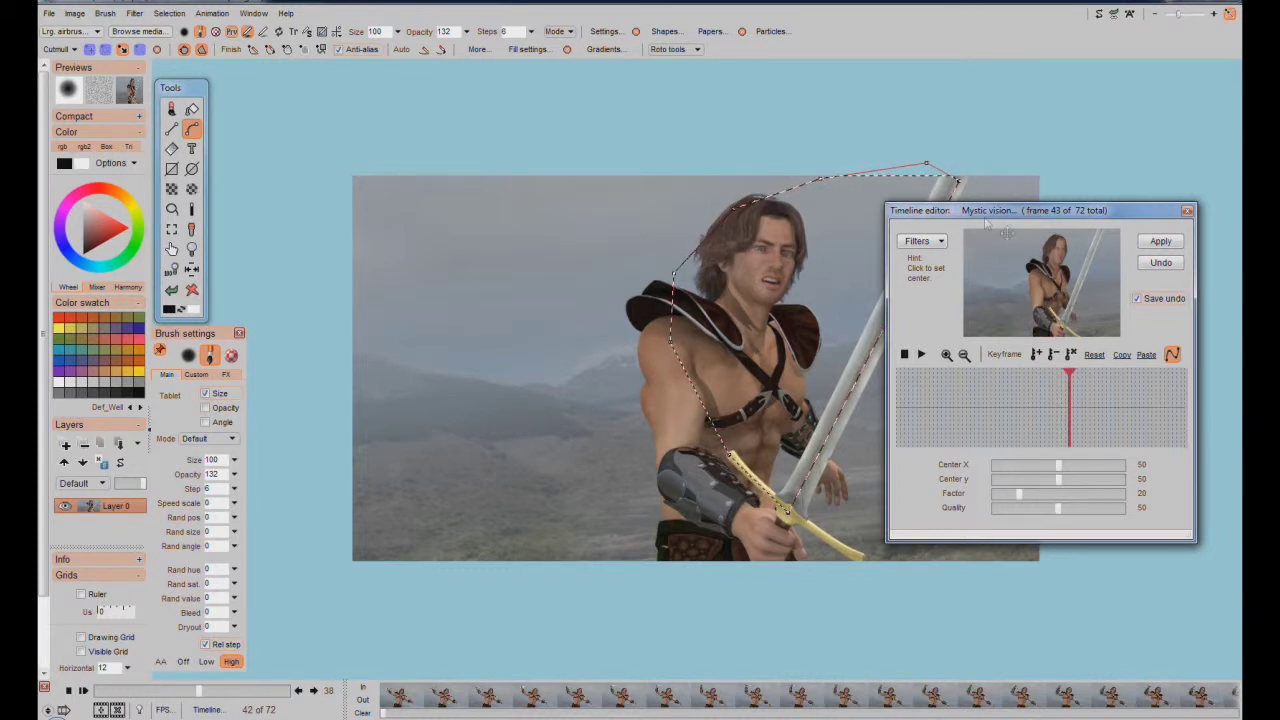
# - Set the Mystic vision center to about X 99, Y 94, with Factor 47 and Quality 100, on frame 43
pyautogui.moveTo(1092, 296); pyautogui.dragTo(1188, 469)
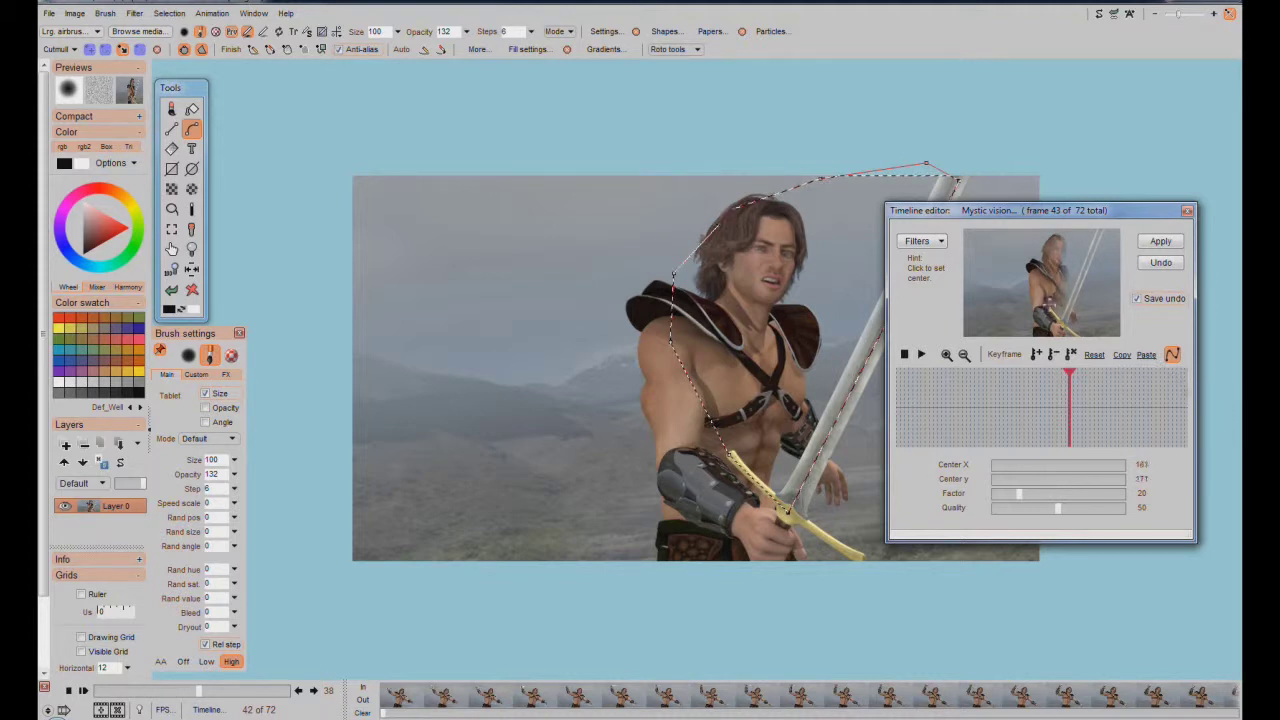
pyautogui.click(1065, 262)
pyautogui.moveTo(1068, 300); pyautogui.dragTo(1126, 340)
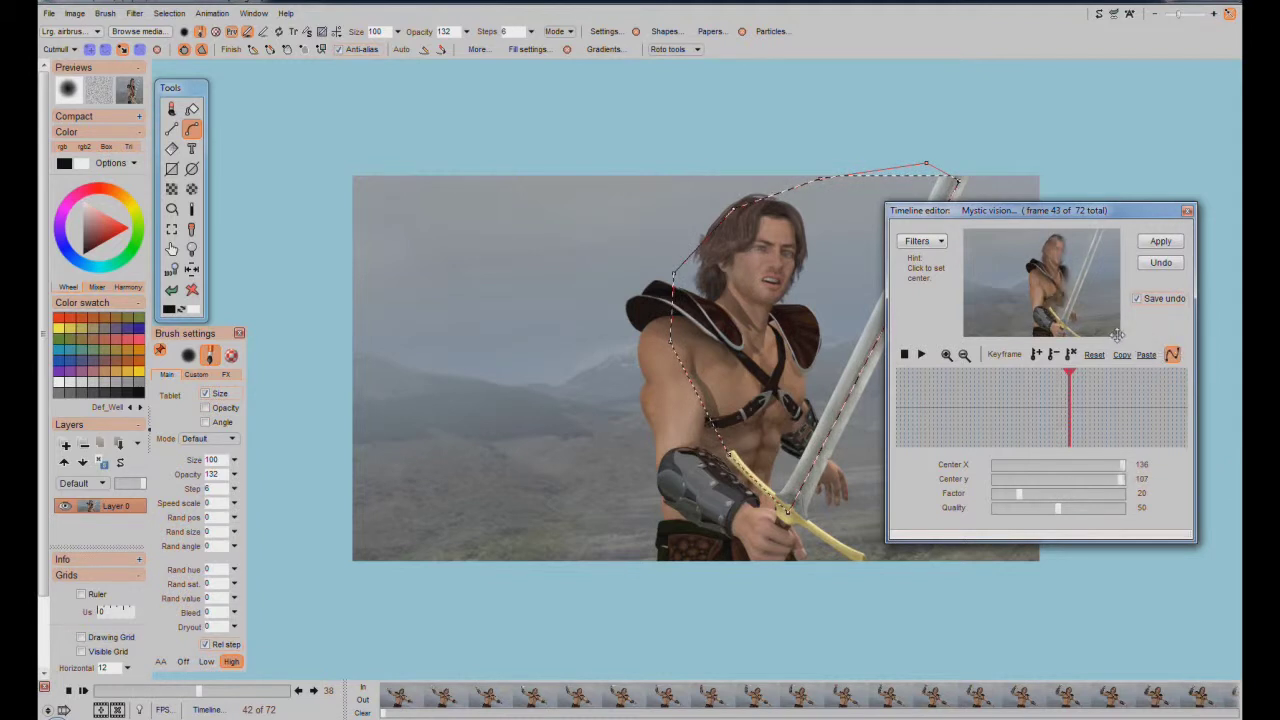
pyautogui.moveTo(1020, 500); pyautogui.dragTo(1057, 500)
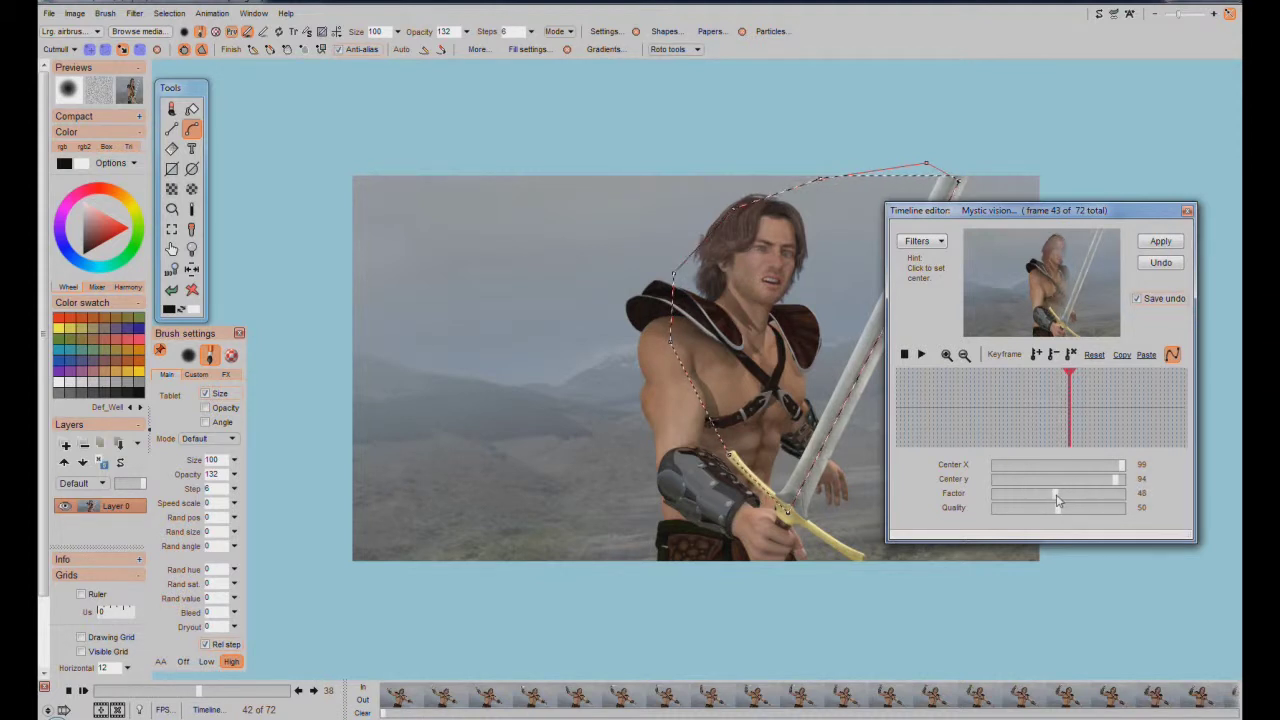
pyautogui.moveTo(1062, 497); pyautogui.dragTo(1146, 520)
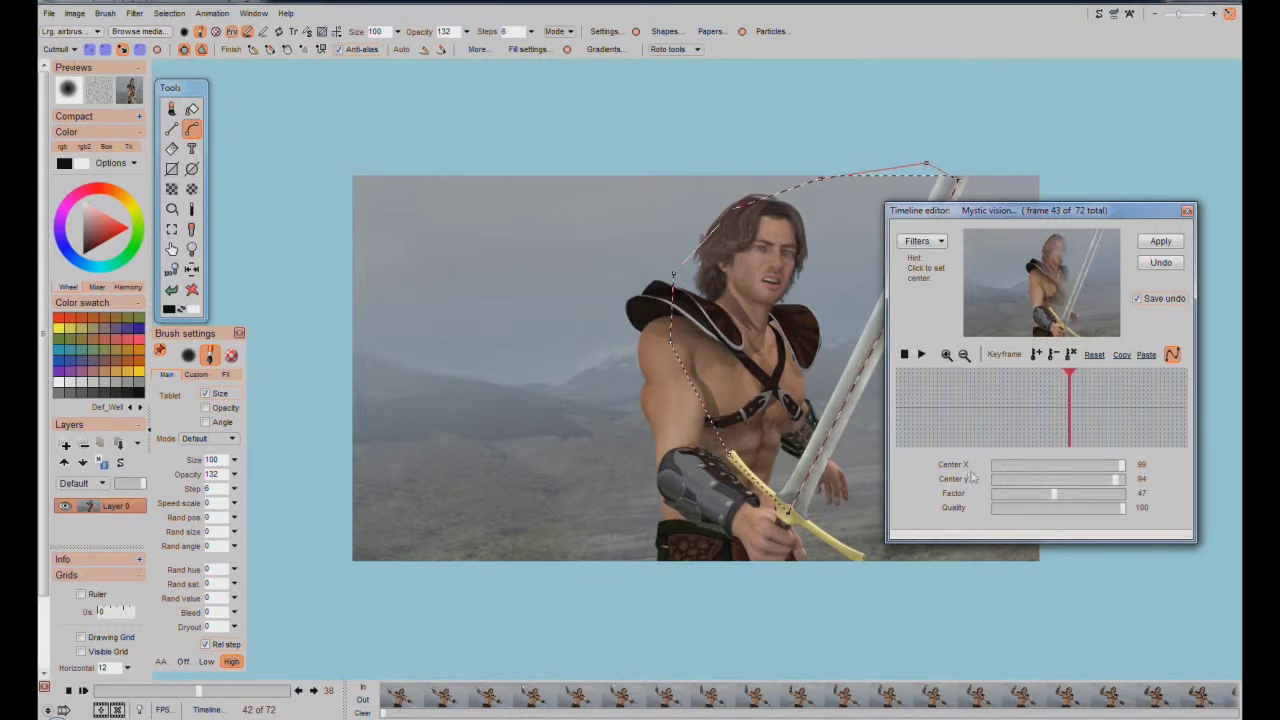
# - Reposition the filter center to about X 100, Y 78 and add a keyframe at frame 43
pyautogui.moveTo(1064, 262); pyautogui.dragTo(1124, 328)
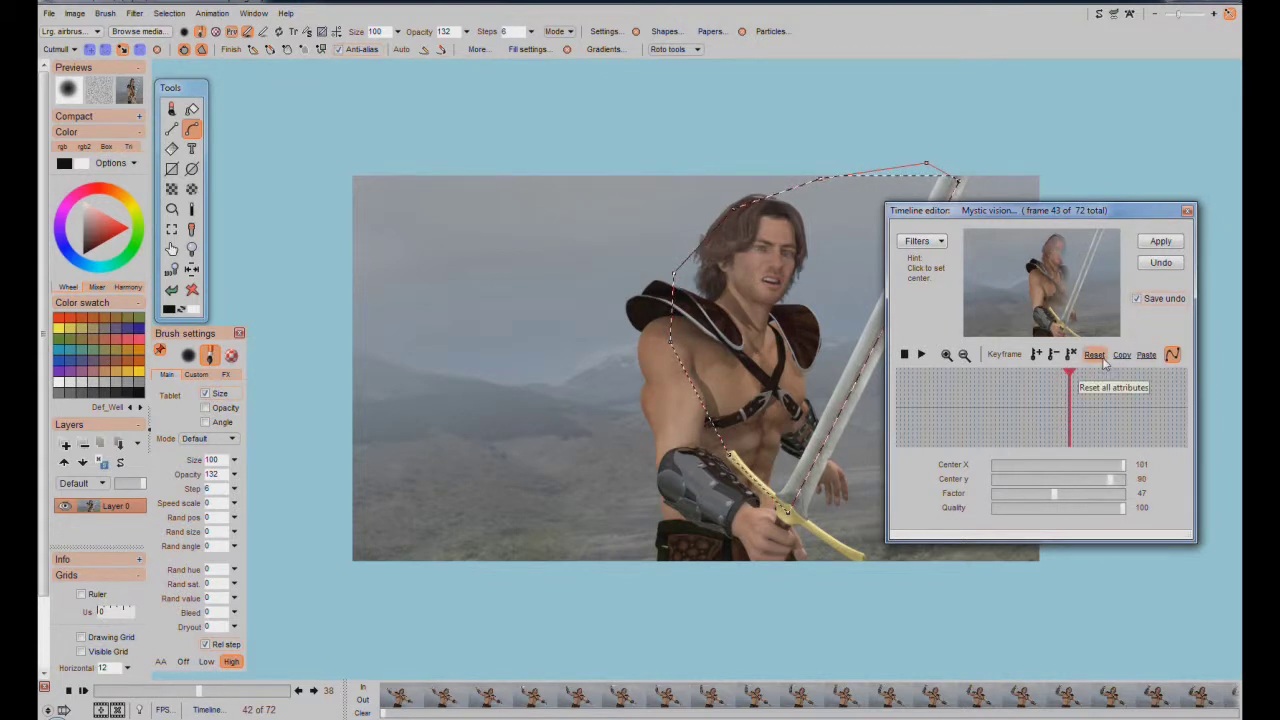
pyautogui.moveTo(1081, 275); pyautogui.dragTo(1108, 306)
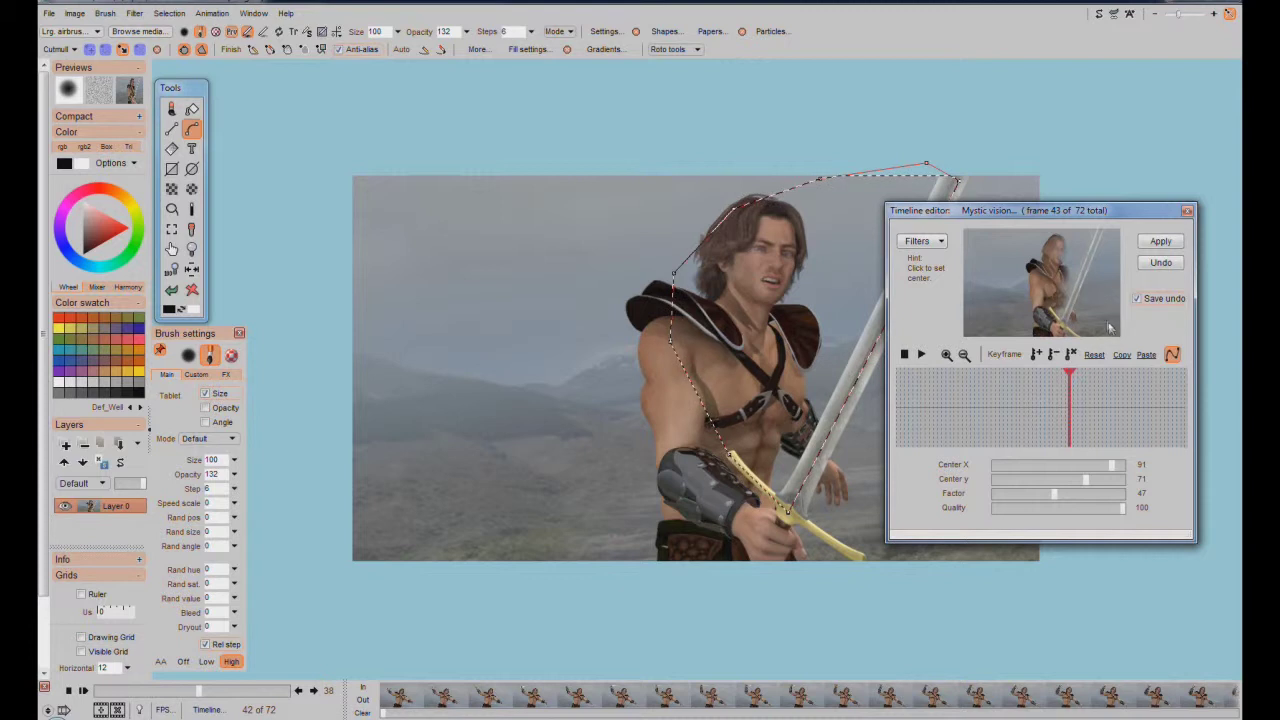
pyautogui.click(1097, 288)
pyautogui.moveTo(1097, 288); pyautogui.dragTo(1123, 316)
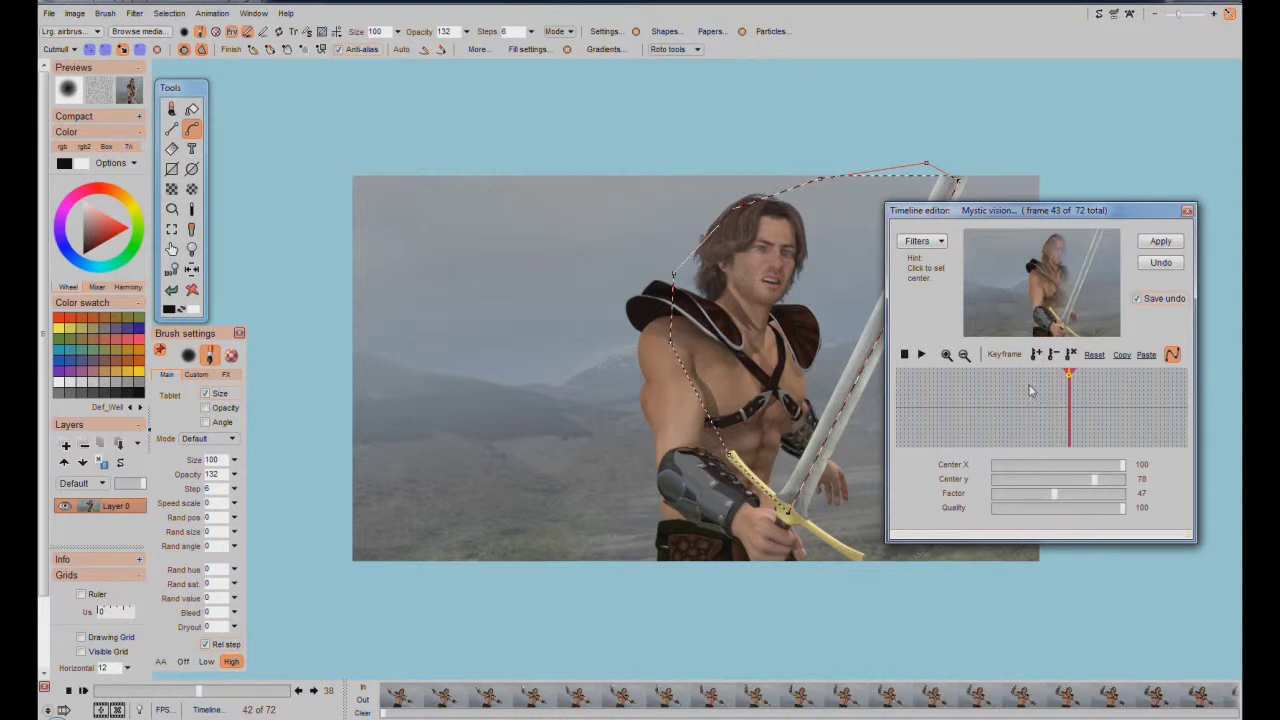
# - Go to frame 32, reduce Factor to 1 and add a keyframe there
pyautogui.click(1024, 385)
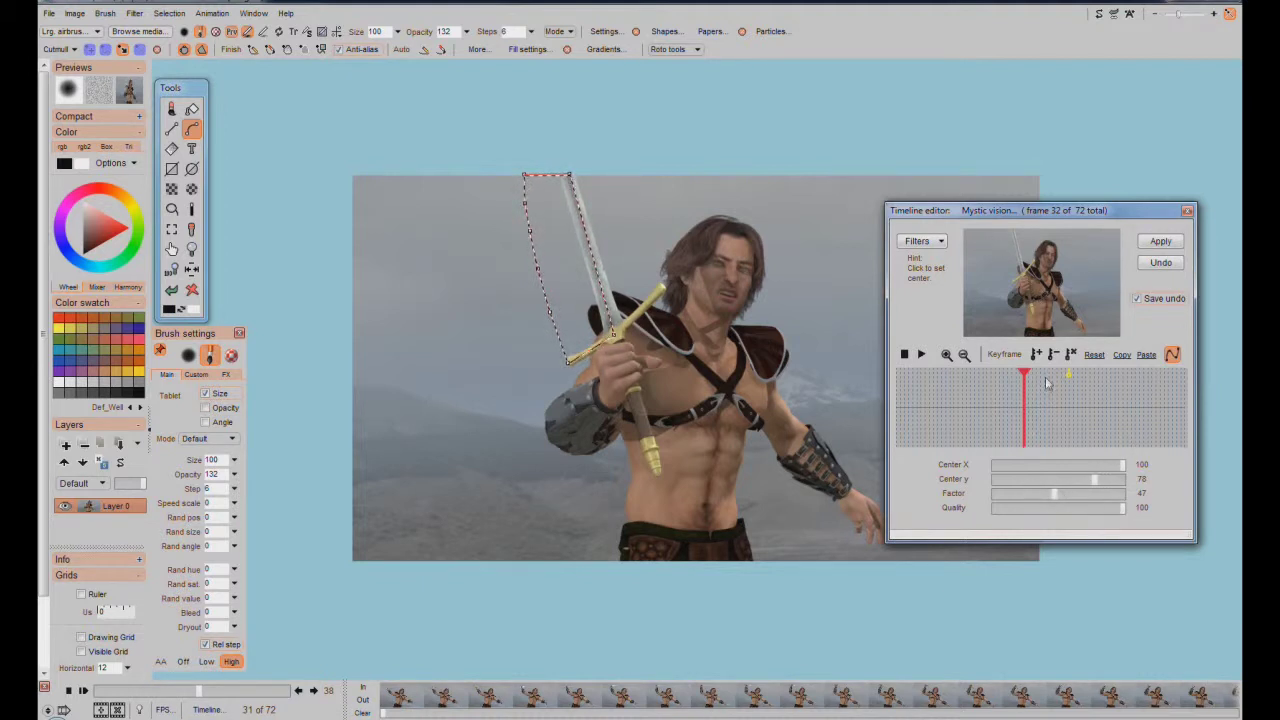
pyautogui.moveTo(1055, 496); pyautogui.dragTo(938, 507)
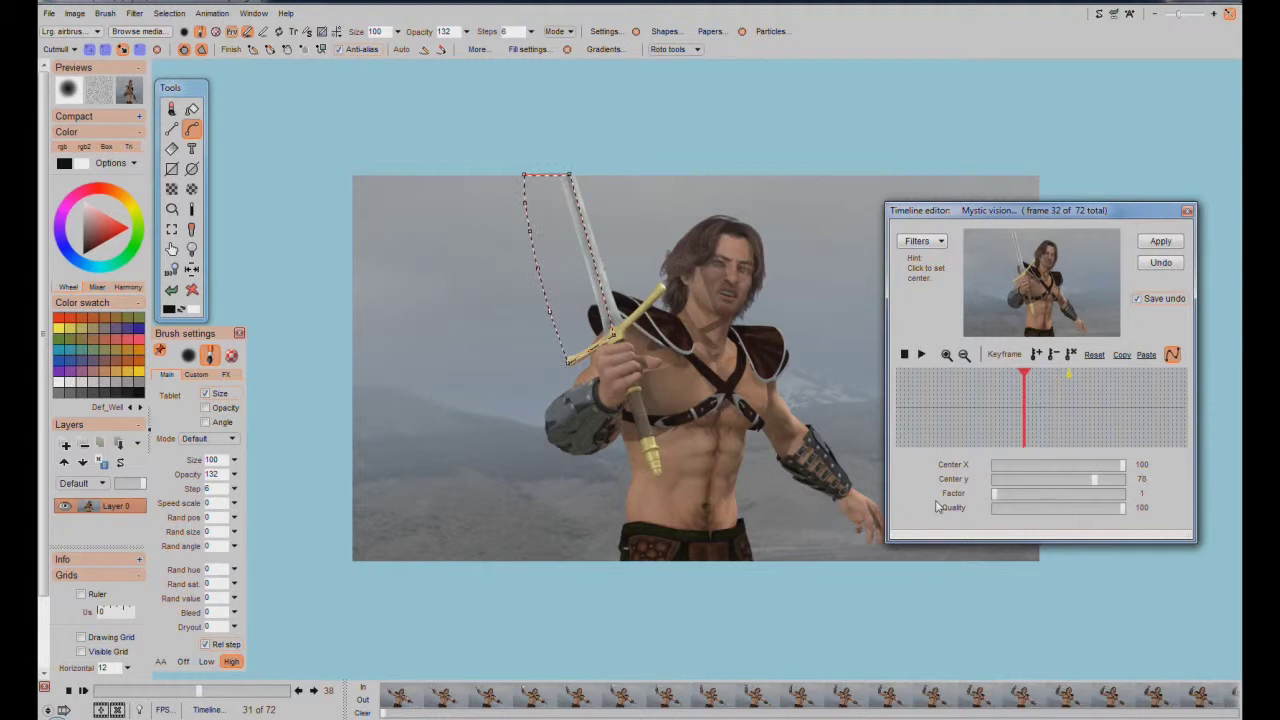
pyautogui.click(1037, 355)
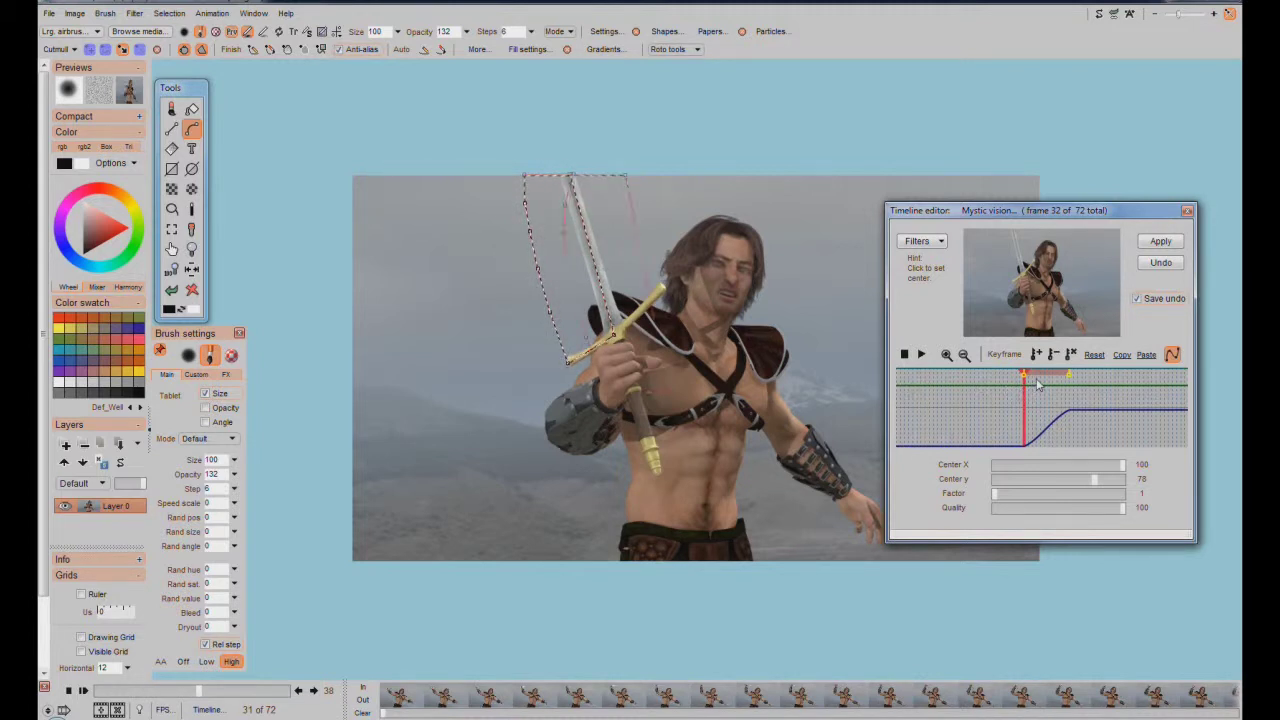
# - Go to frame 38 and place the filter center beside the warrior's head at about X 84, Y 21
pyautogui.click(1038, 385)
pyautogui.moveTo(1038, 378); pyautogui.dragTo(1051, 378)
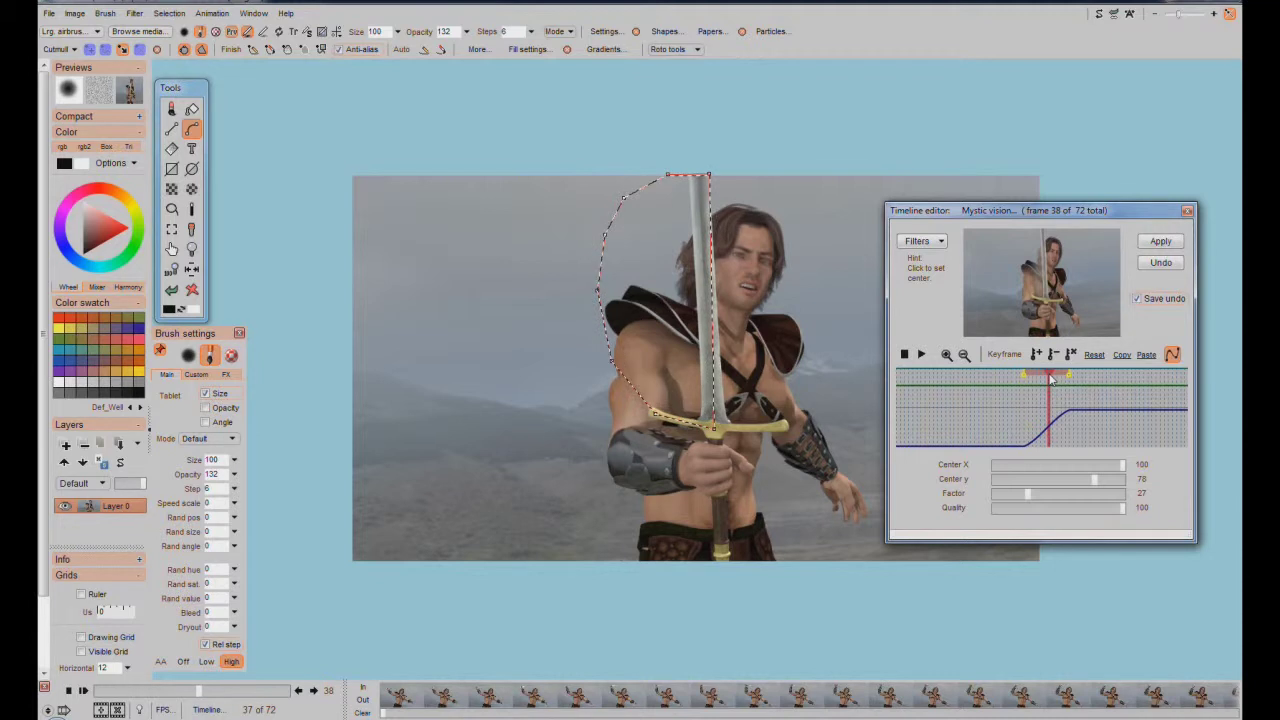
pyautogui.click(1086, 262)
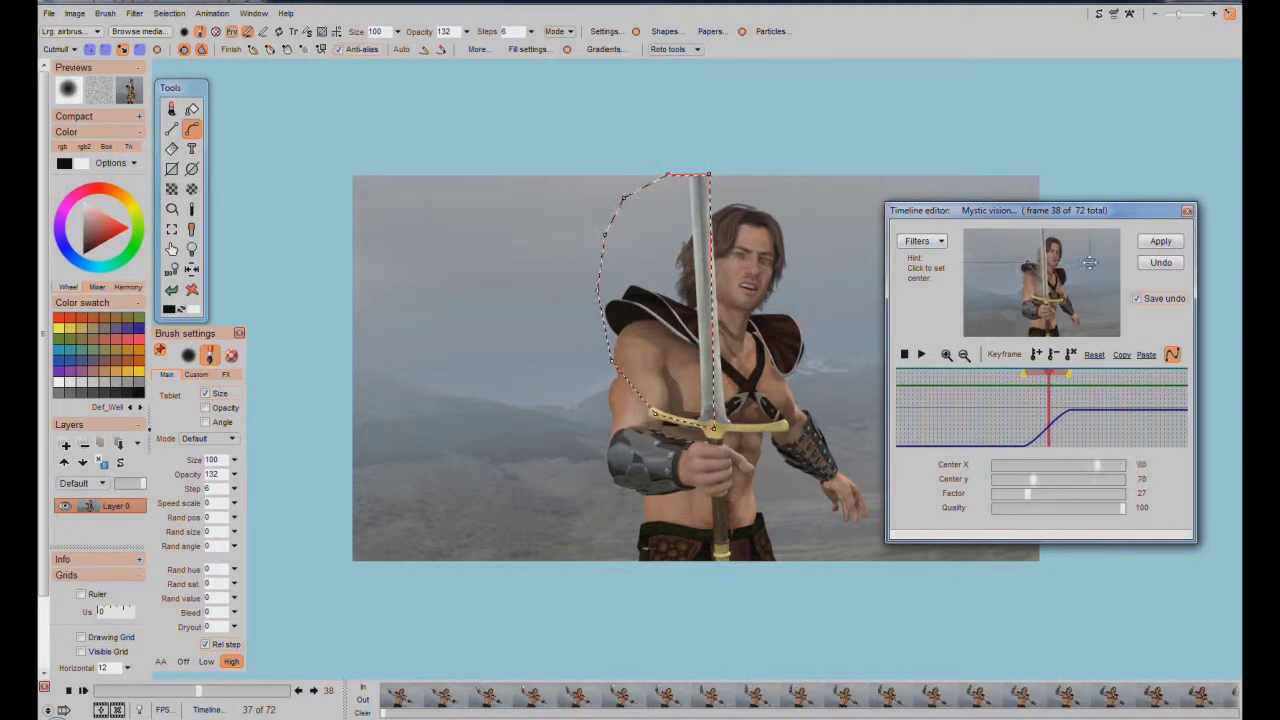
pyautogui.moveTo(1086, 257)
pyautogui.mouseDown()
pyautogui.moveTo(1086, 279)
pyautogui.moveTo(1090, 254)
pyautogui.mouseUp()
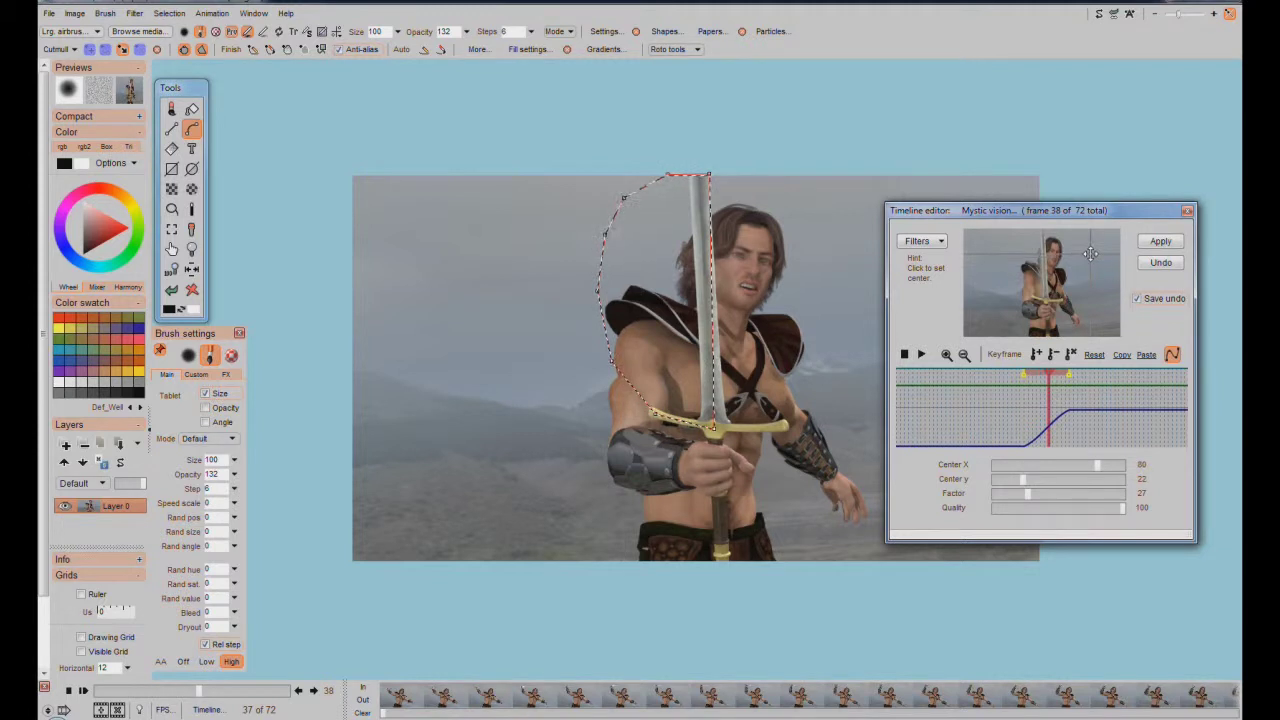
pyautogui.moveTo(1097, 256)
pyautogui.mouseDown()
pyautogui.moveTo(1110, 252)
pyautogui.moveTo(1098, 253)
pyautogui.mouseUp()
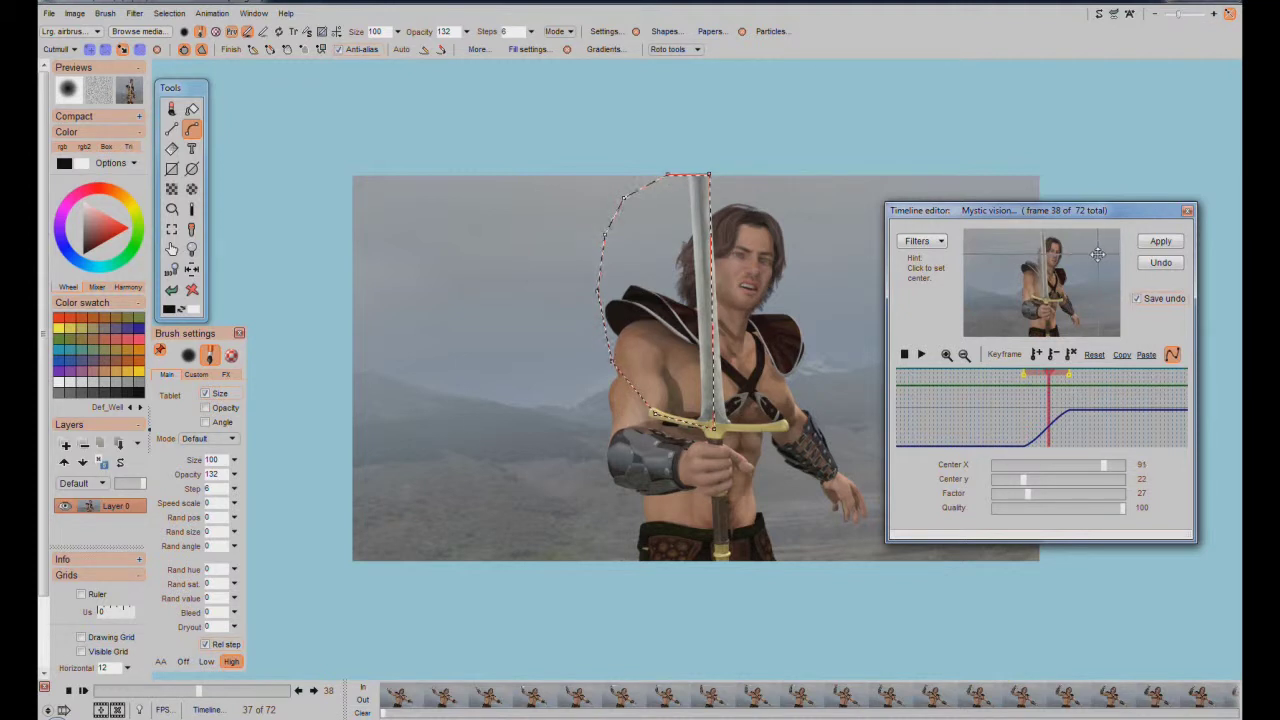
pyautogui.moveTo(1097, 253)
pyautogui.mouseDown()
pyautogui.moveTo(1110, 248)
pyautogui.moveTo(1096, 253)
pyautogui.mouseUp()
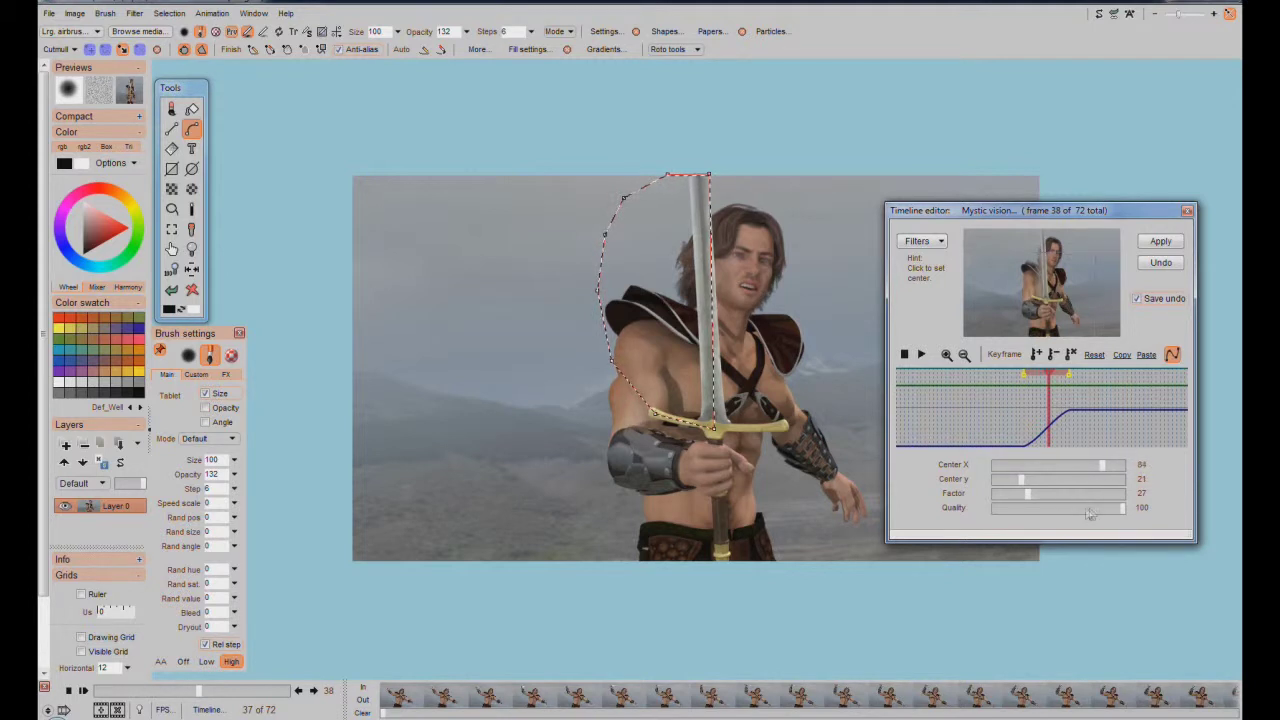
# - Try stronger Factor values, settle on 26, and add a keyframe at frame 38
pyautogui.moveTo(1073, 500); pyautogui.dragTo(1155, 486)
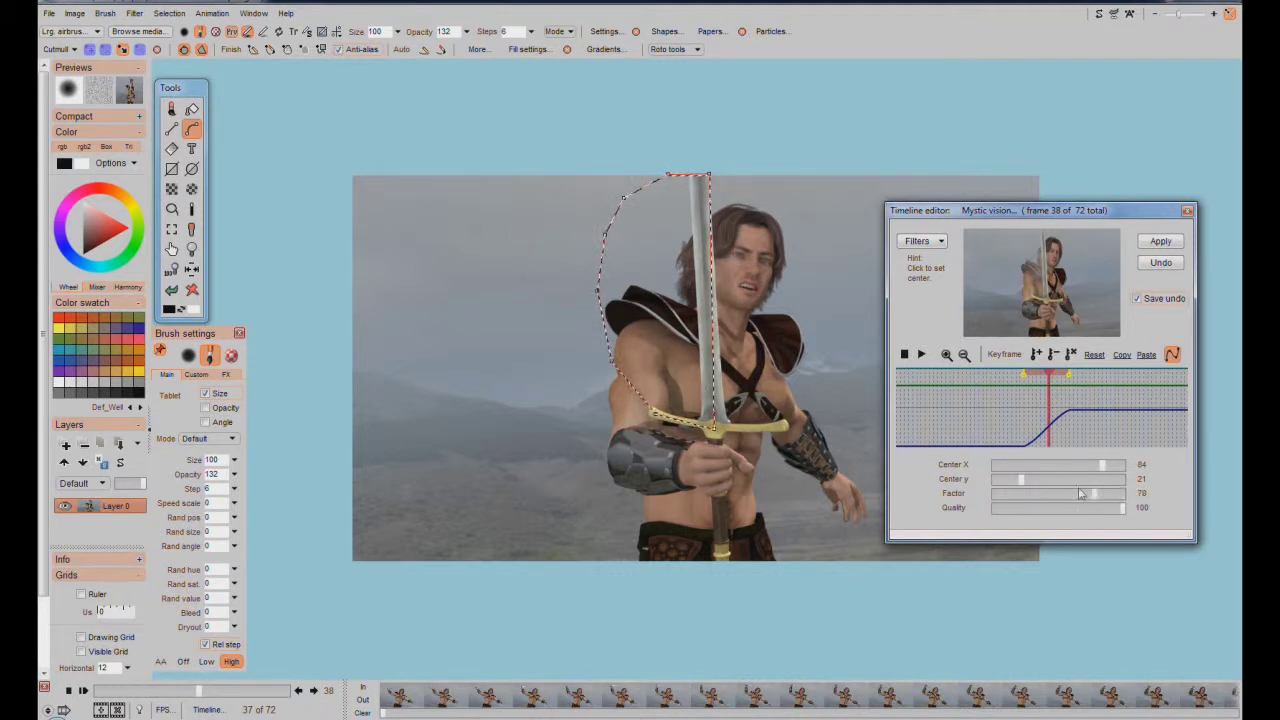
pyautogui.moveTo(1146, 488); pyautogui.dragTo(1109, 483)
pyautogui.moveTo(1108, 498); pyautogui.dragTo(1028, 507)
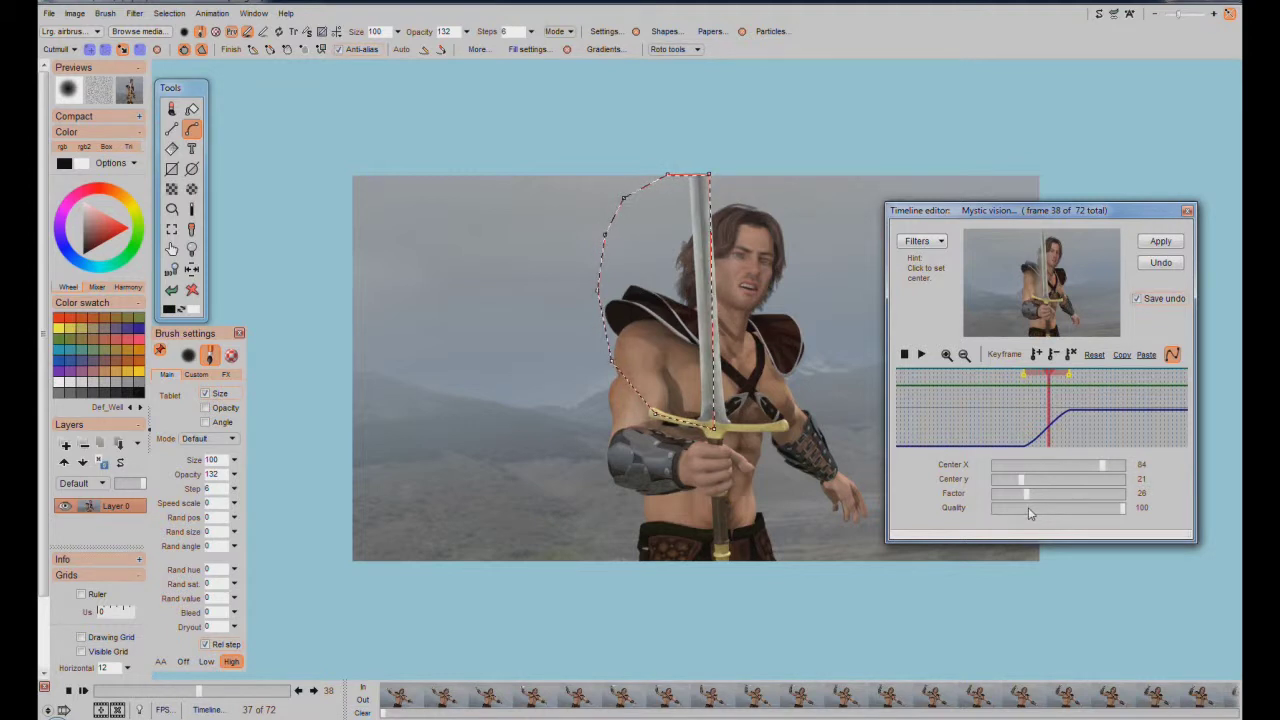
pyautogui.click(1037, 356)
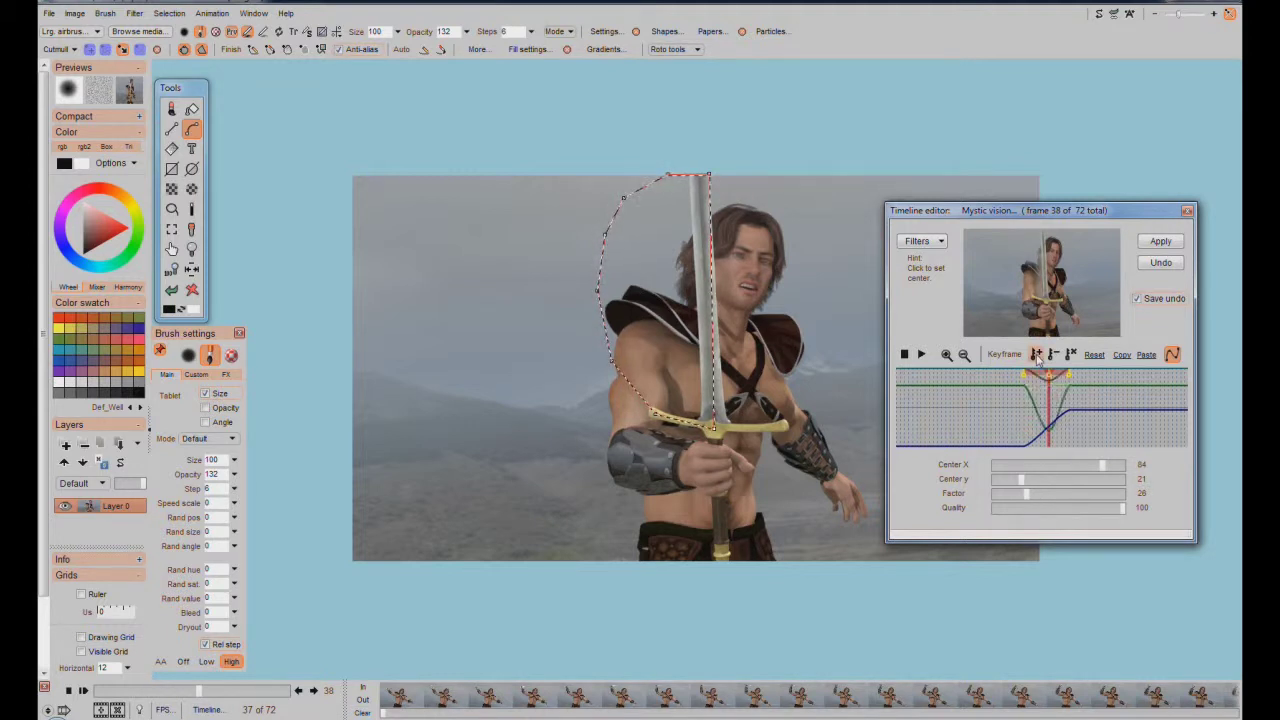
# - At frame 46, set the filter center to about X 99, Y 127 and Factor to 74, and add a keyframe
pyautogui.moveTo(1053, 399); pyautogui.dragTo(1122, 407)
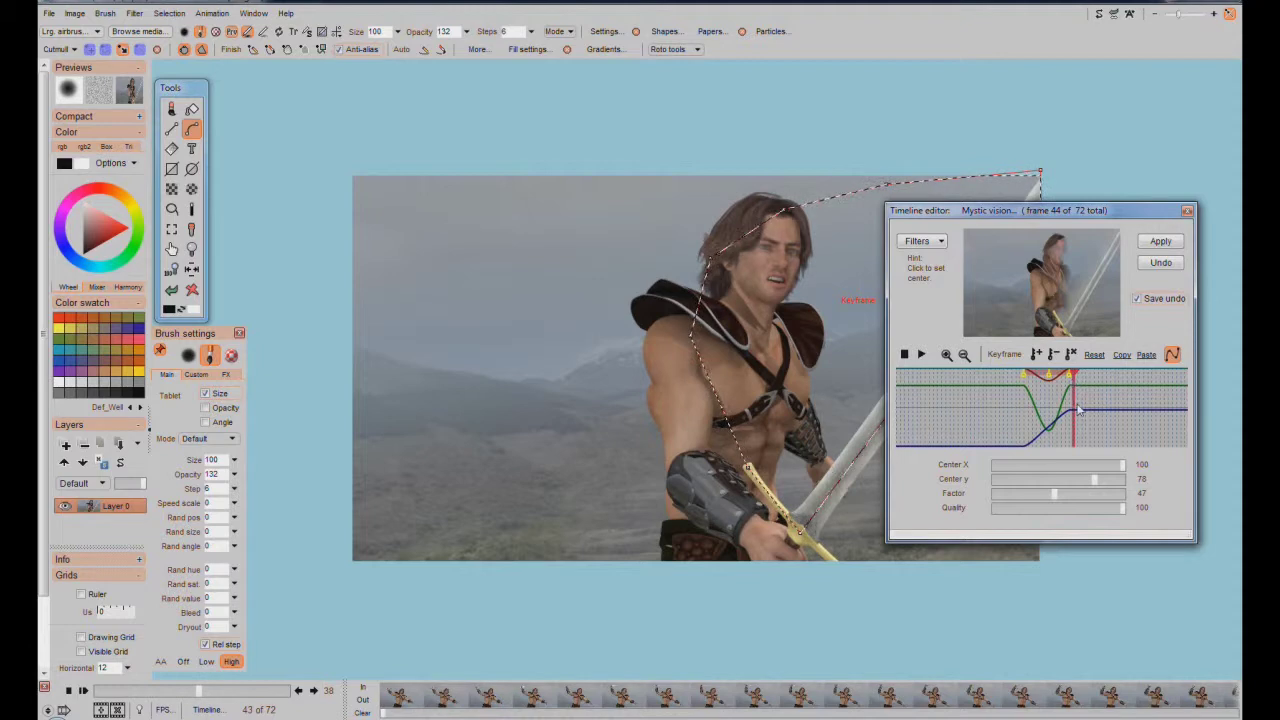
pyautogui.moveTo(1073, 410); pyautogui.dragTo(1081, 407)
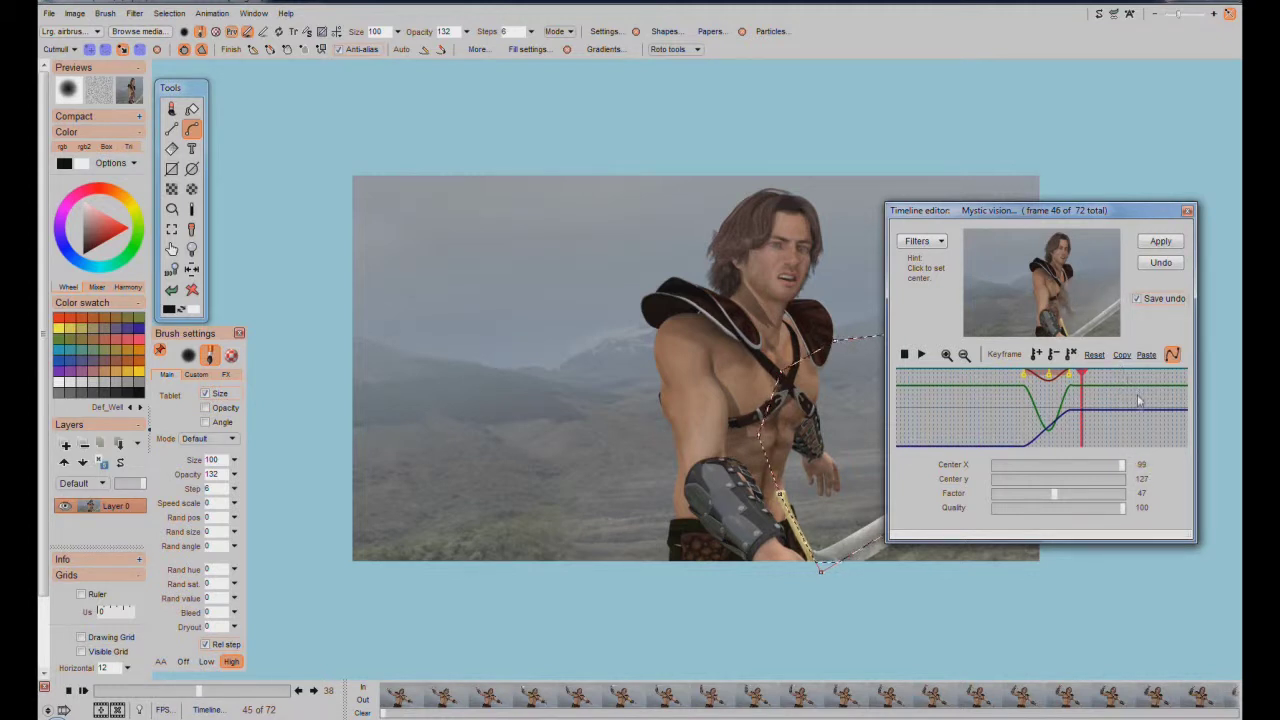
pyautogui.moveTo(1055, 502); pyautogui.dragTo(1125, 502)
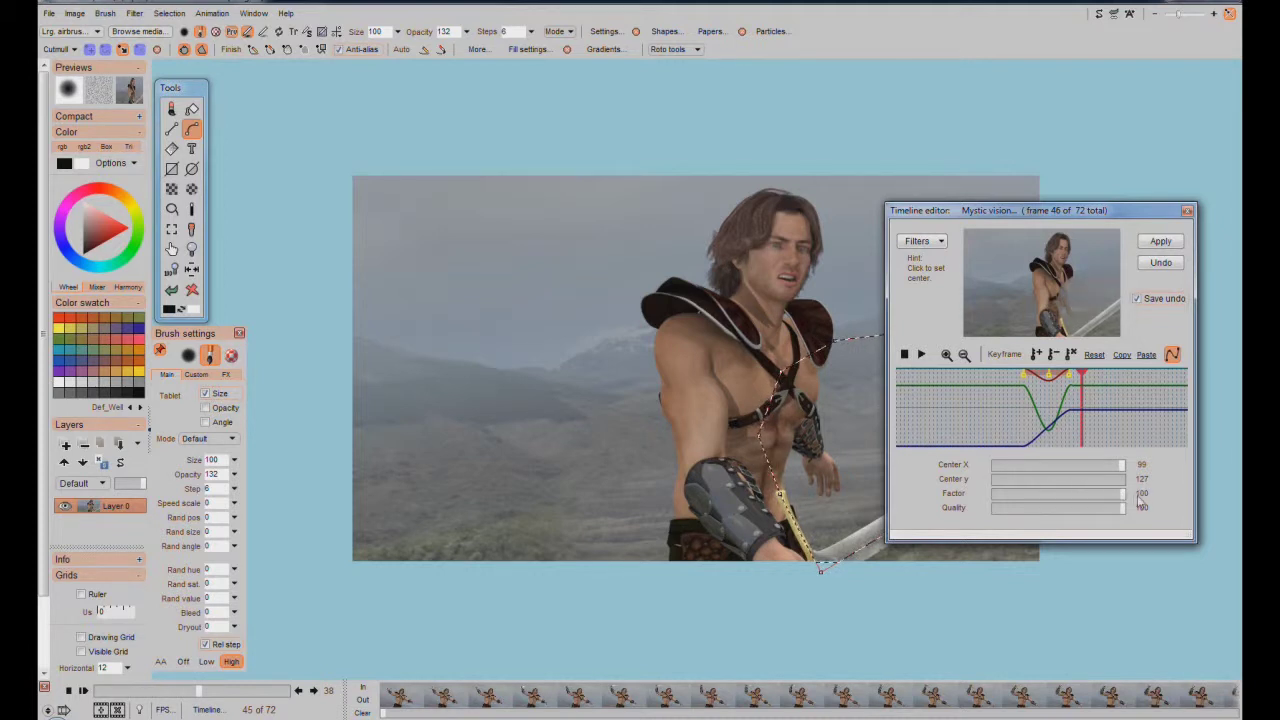
pyautogui.moveTo(1148, 503); pyautogui.dragTo(1093, 500)
pyautogui.click(1036, 354)
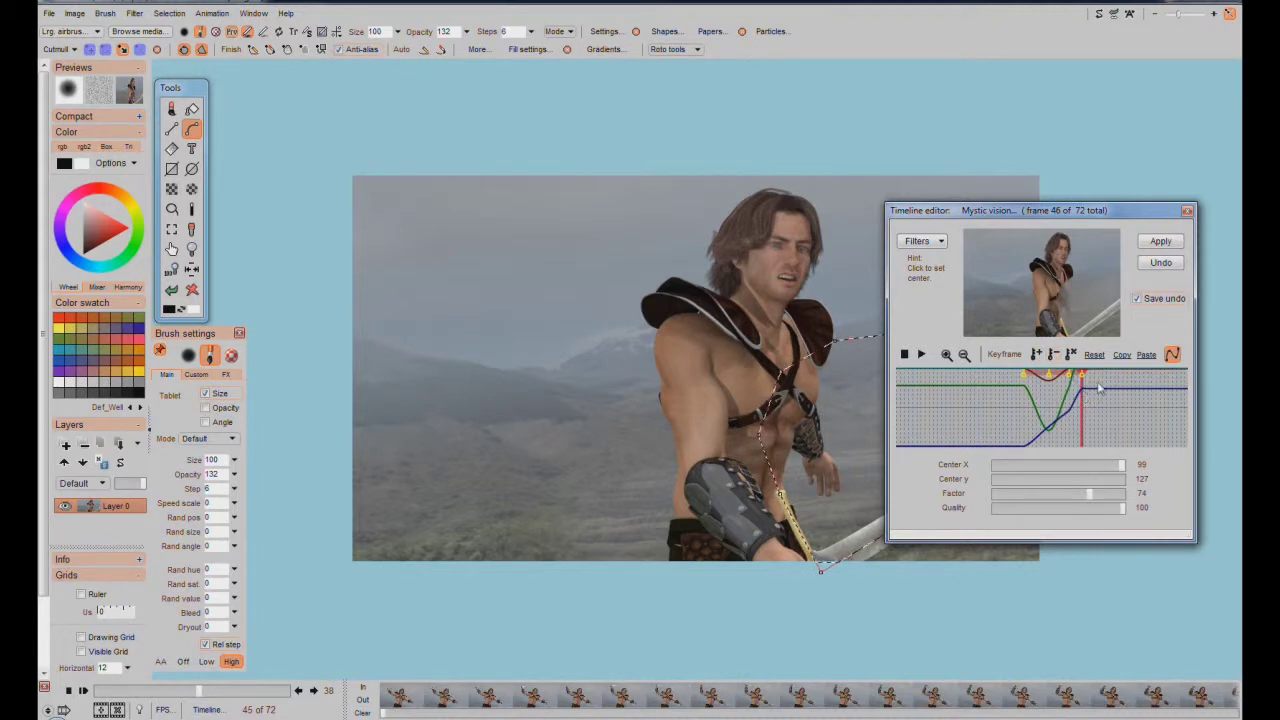
# - Go to frame 51, lower Factor to its minimum and add a keyframe to end the effect
pyautogui.click(1097, 388)
pyautogui.click(1103, 388)
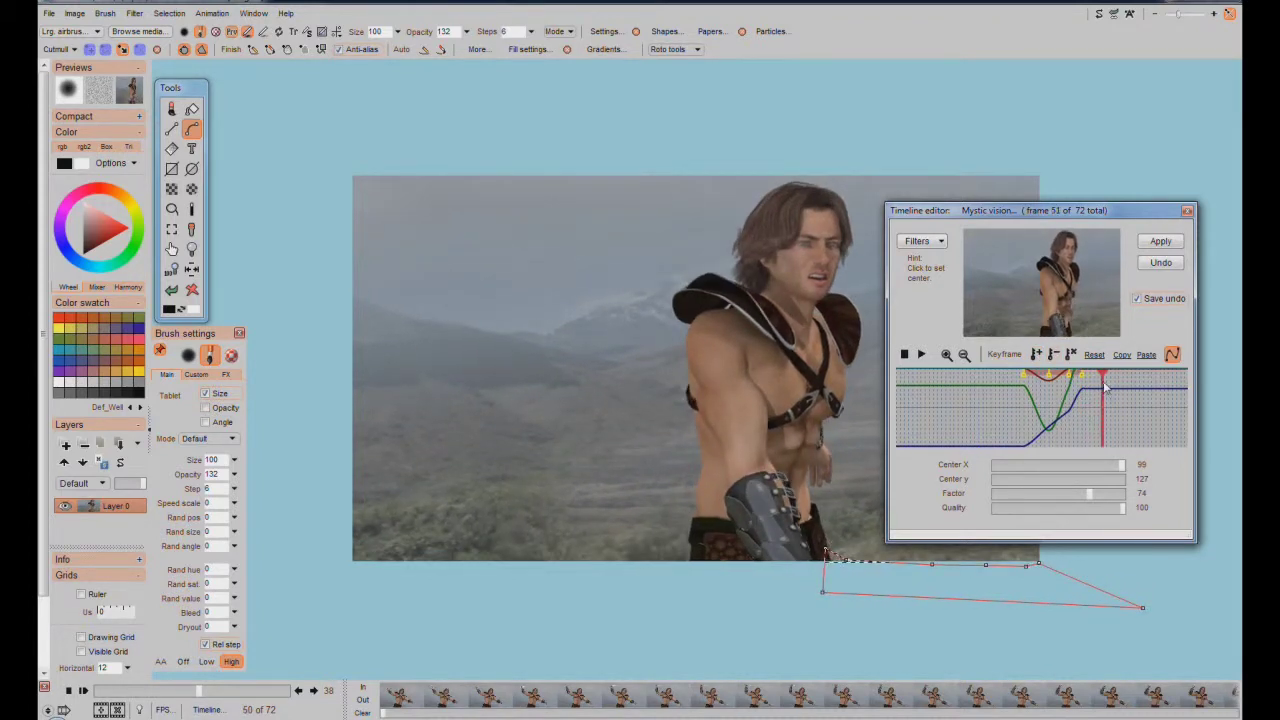
pyautogui.moveTo(1092, 495); pyautogui.dragTo(891, 511)
pyautogui.click(1036, 356)
# - At frame 48, raise Factor to 100 and add a keyframe, scrub the following frames to check it, and go to frame 10
pyautogui.click(1093, 391)
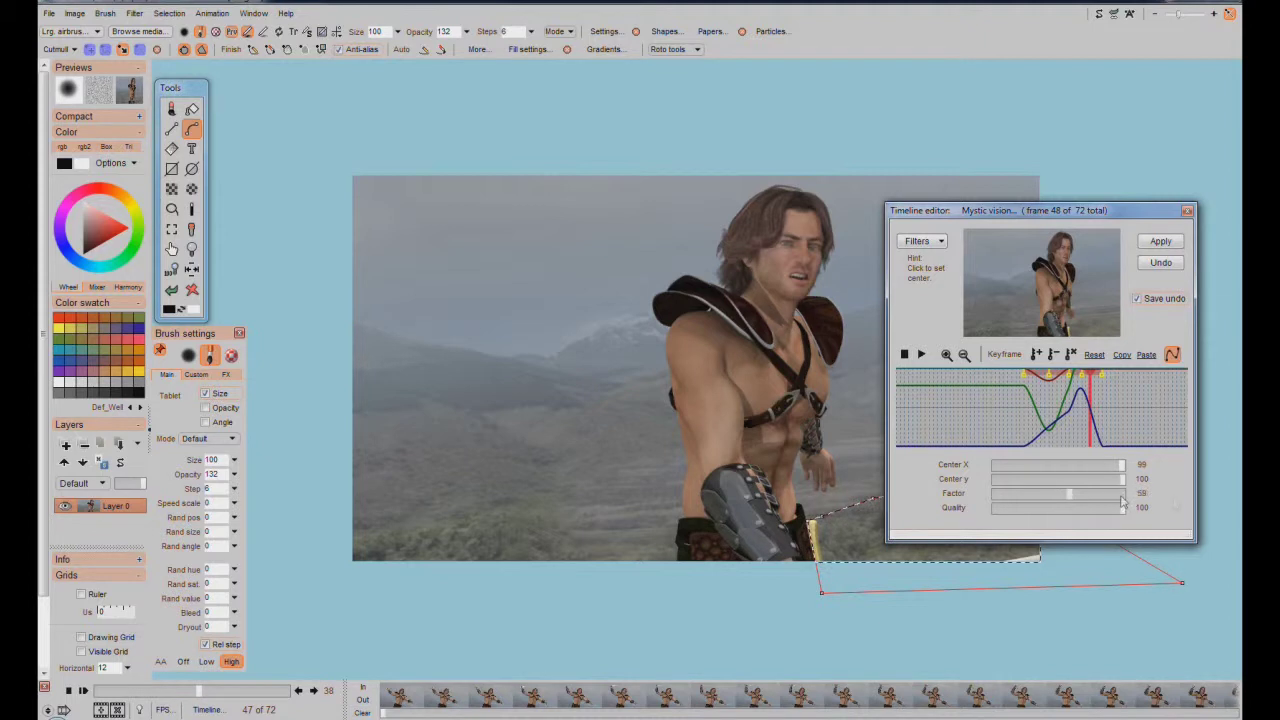
pyautogui.moveTo(1120, 508); pyautogui.dragTo(1213, 515)
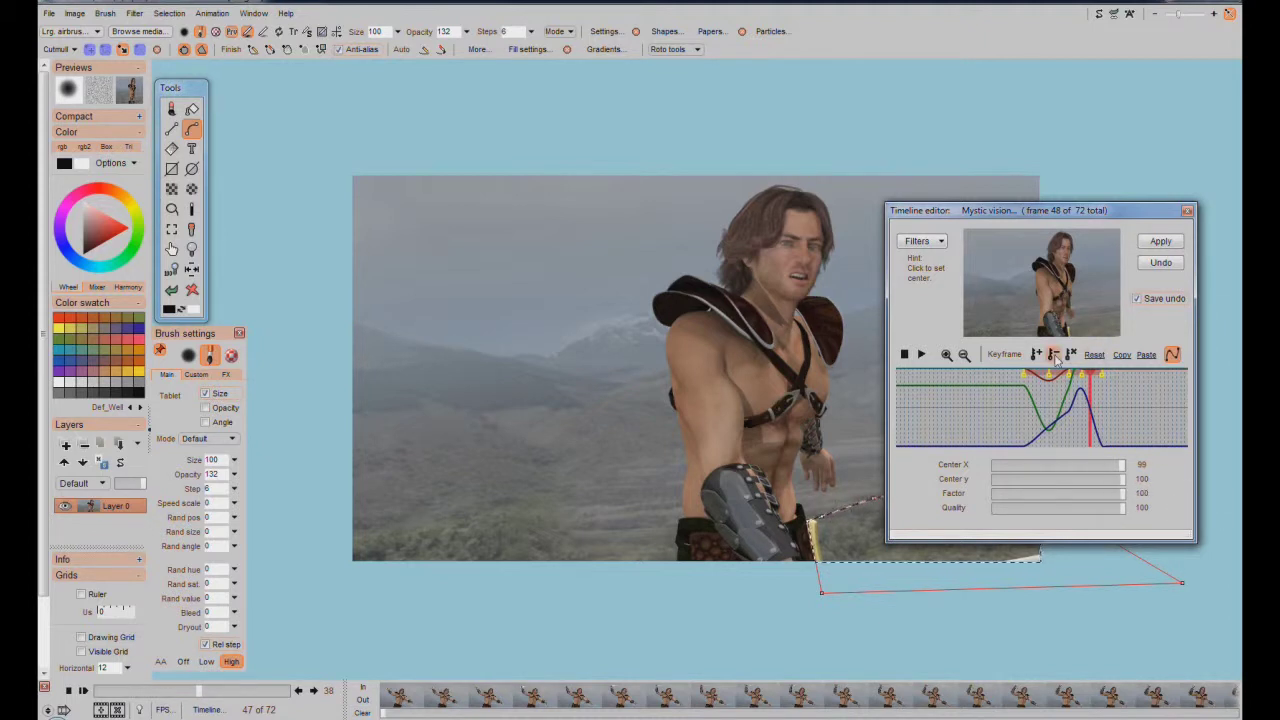
pyautogui.moveTo(1092, 446); pyautogui.dragTo(1180, 415)
pyautogui.moveTo(1125, 418); pyautogui.dragTo(1097, 432)
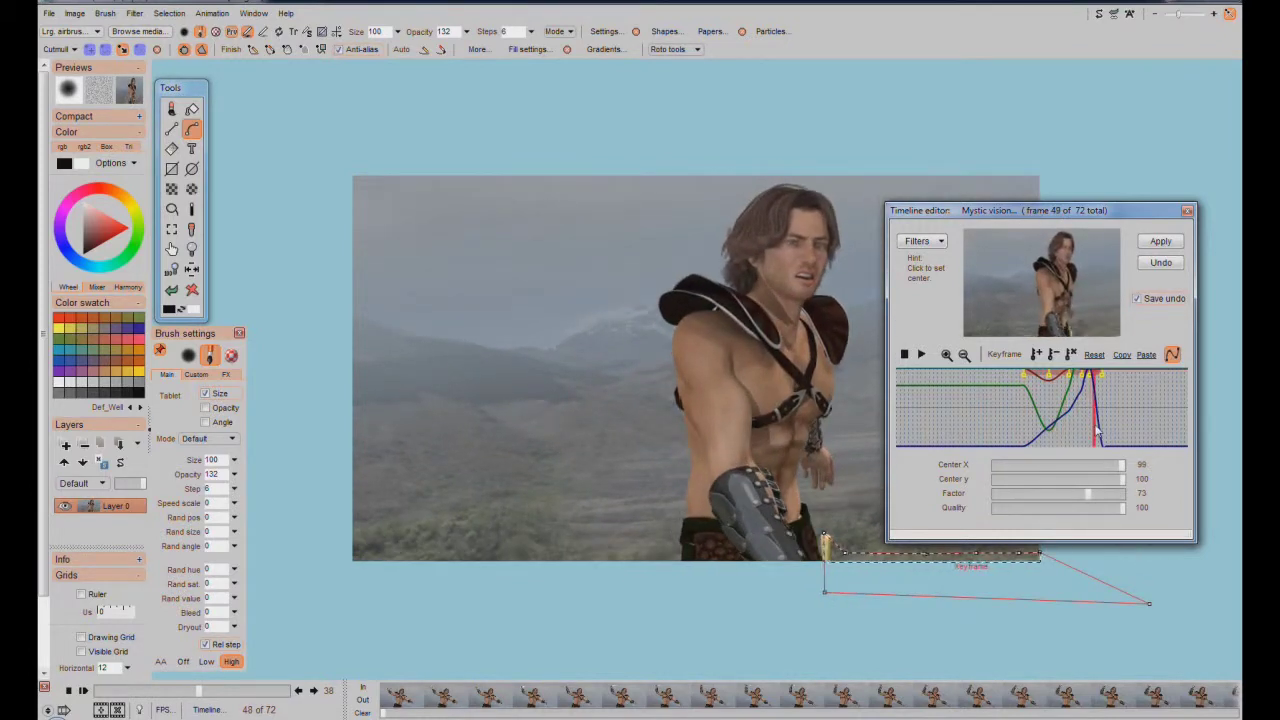
pyautogui.click(933, 414)
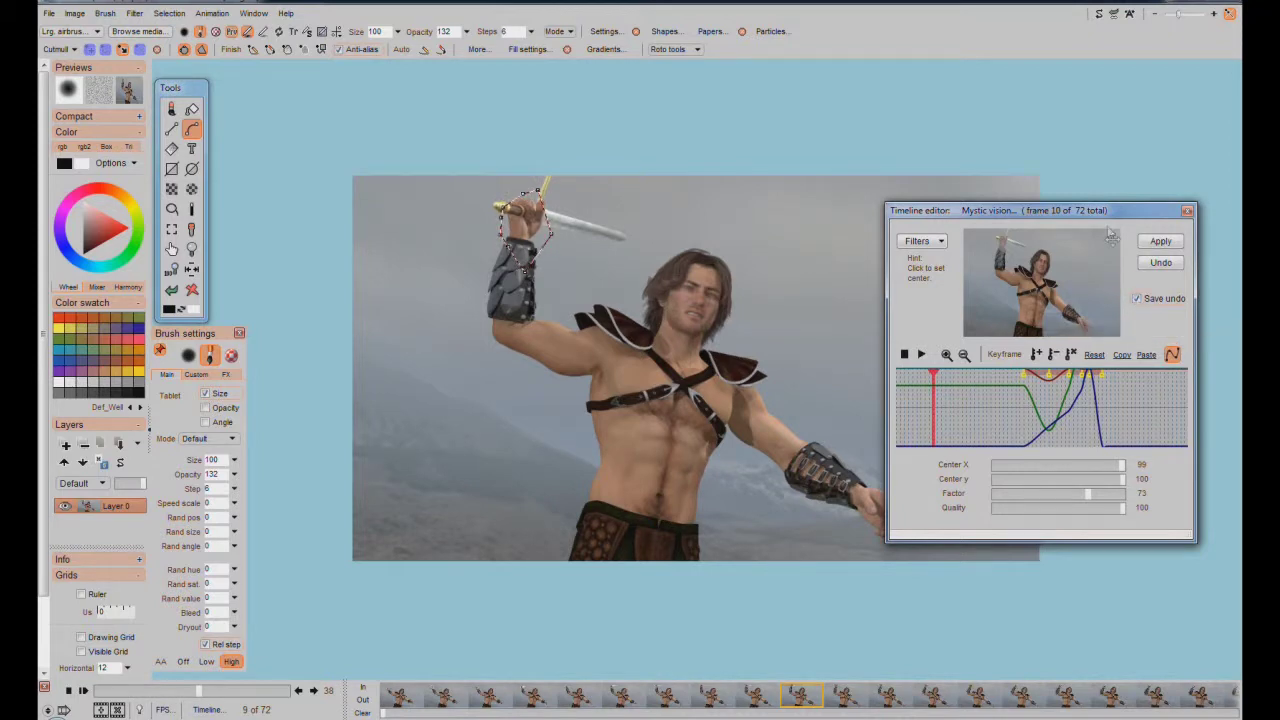
# - Move the timeline editor aside and look through its filter list, from the Adjust group down to the Animated filters, keeping Mystic vision
pyautogui.moveTo(1107, 211); pyautogui.dragTo(1044, 197)
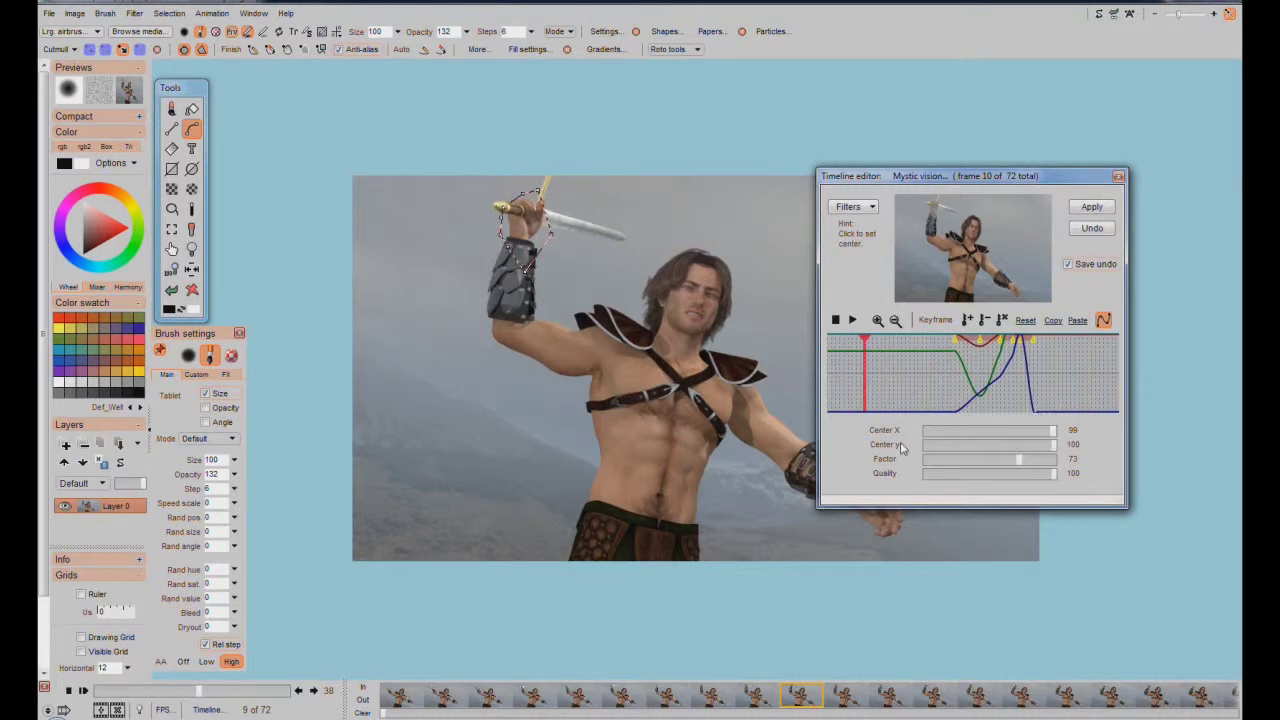
pyautogui.click(870, 207)
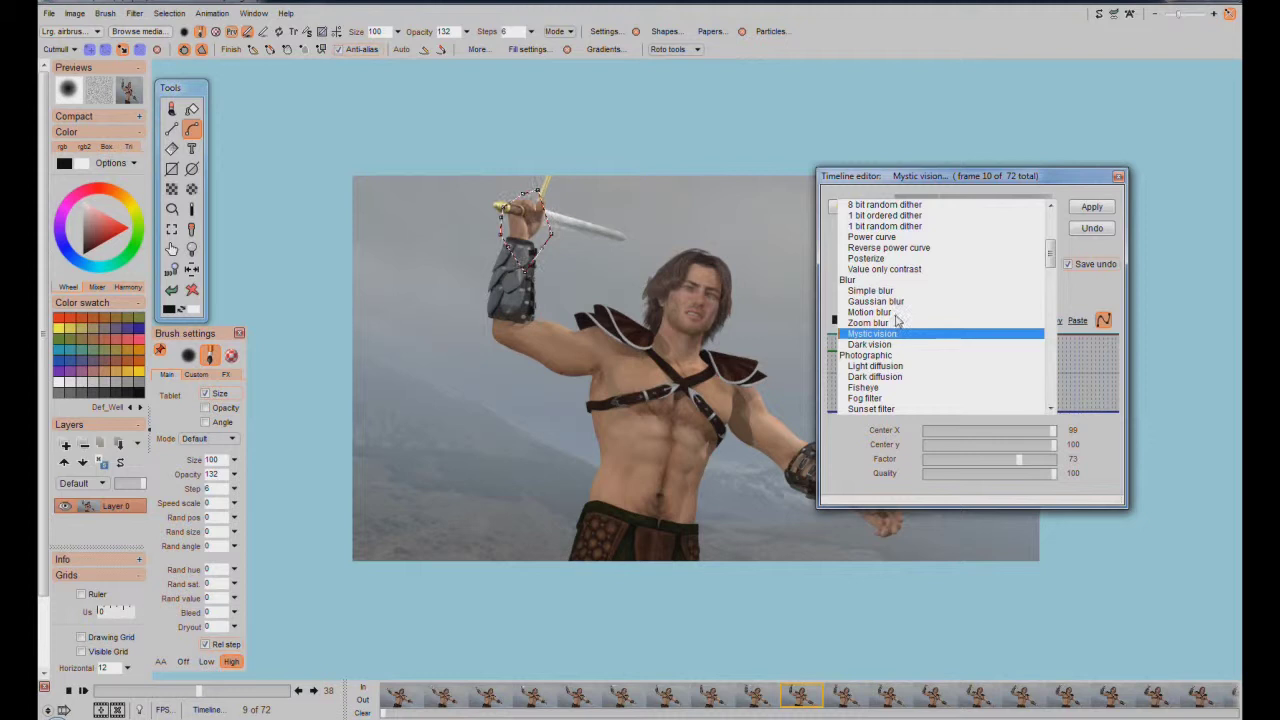
pyautogui.scroll(-1, 900, 370)
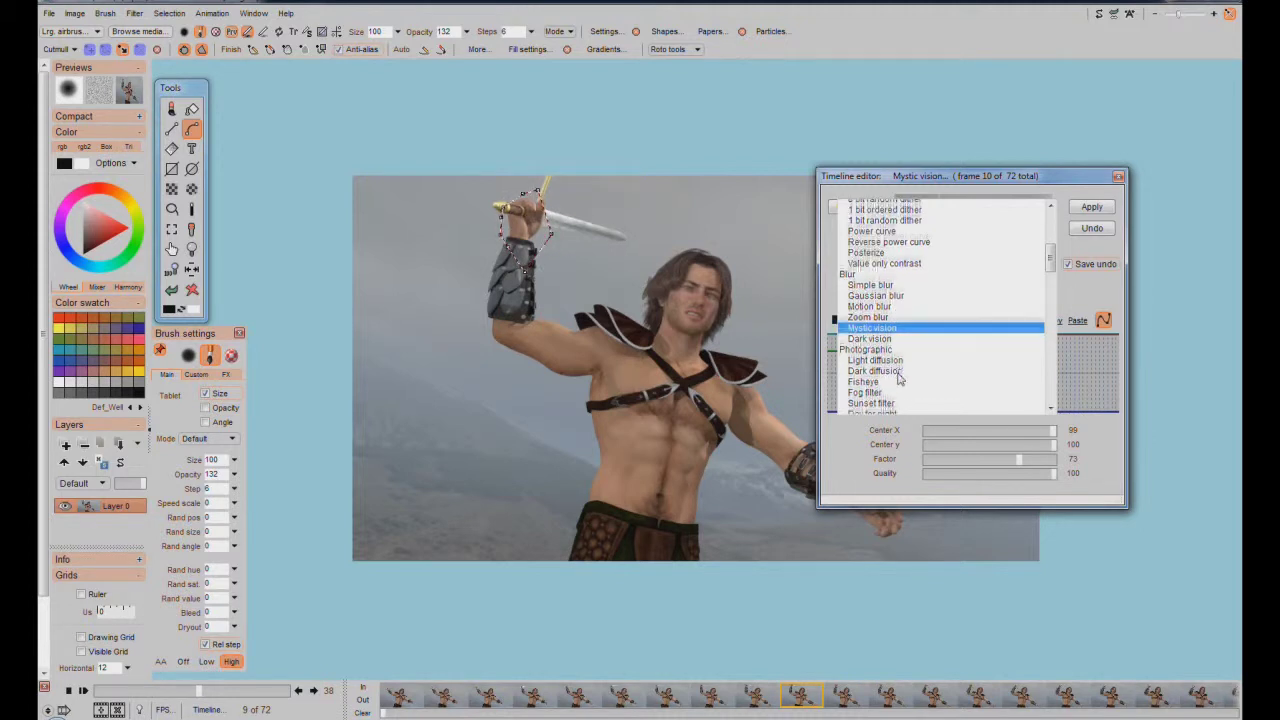
pyautogui.scroll(-1, 910, 372)
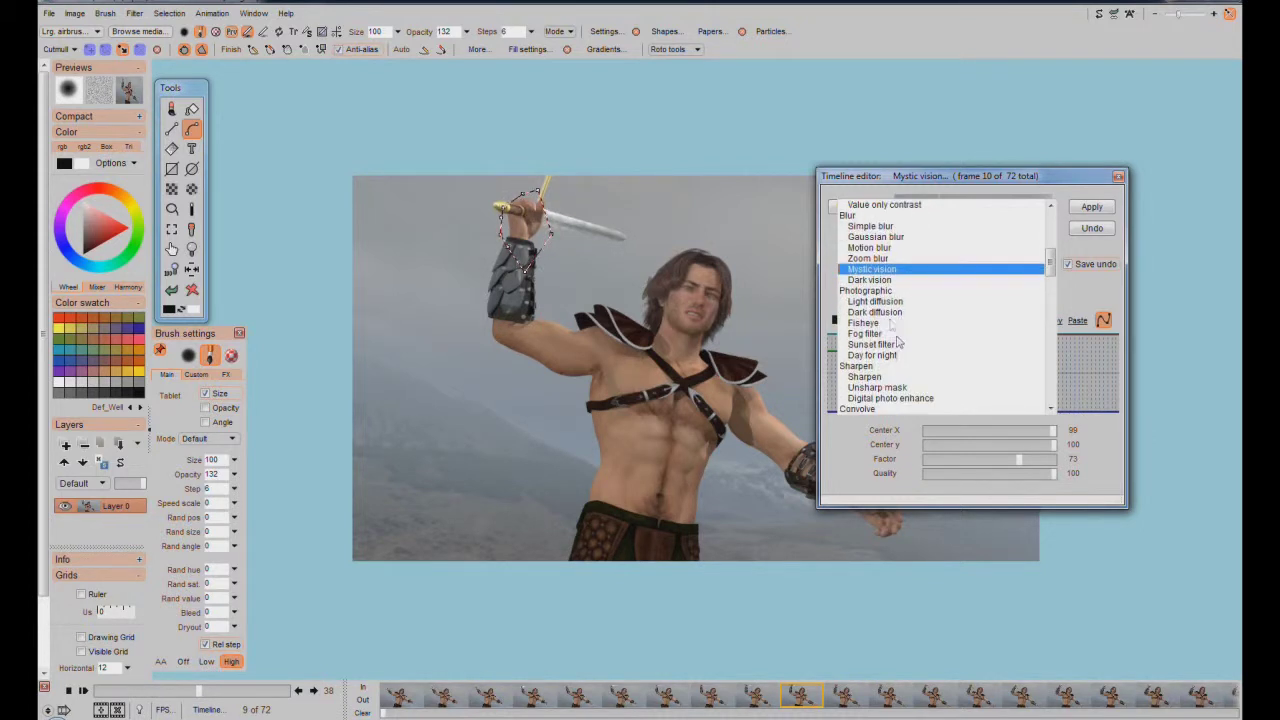
pyautogui.scroll(-1, 901, 352)
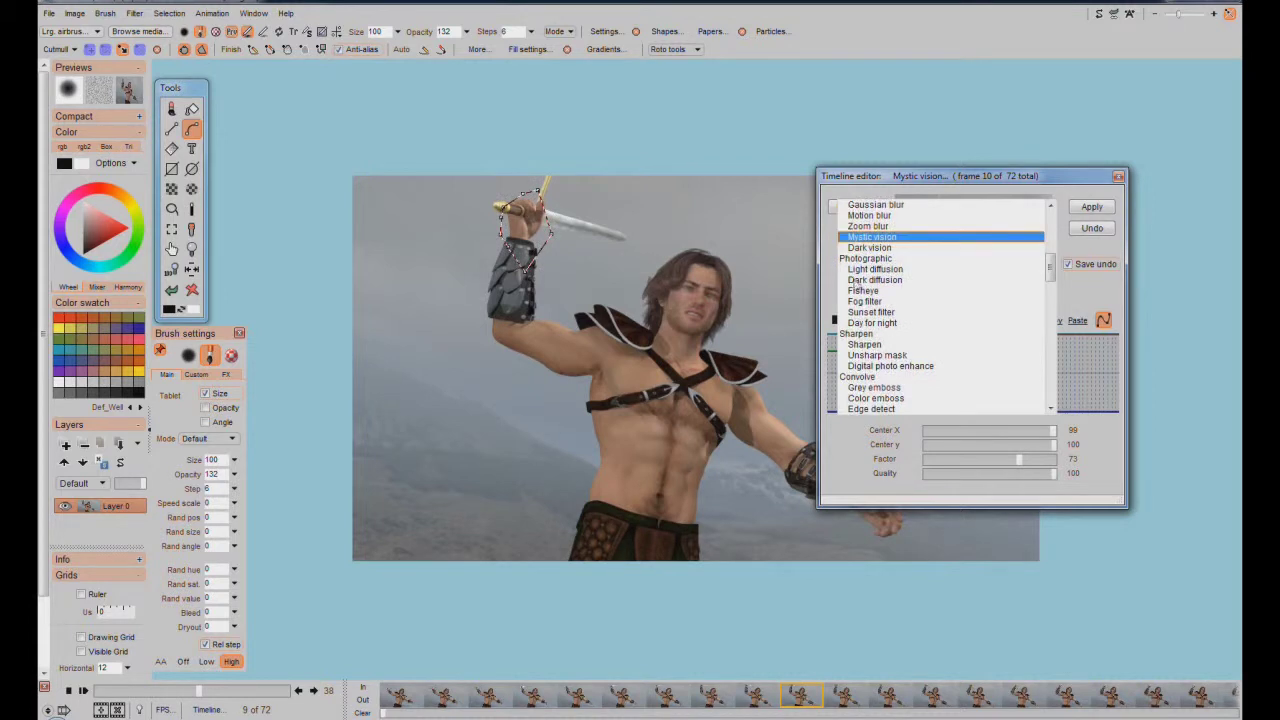
pyautogui.scroll(-1, 955, 350)
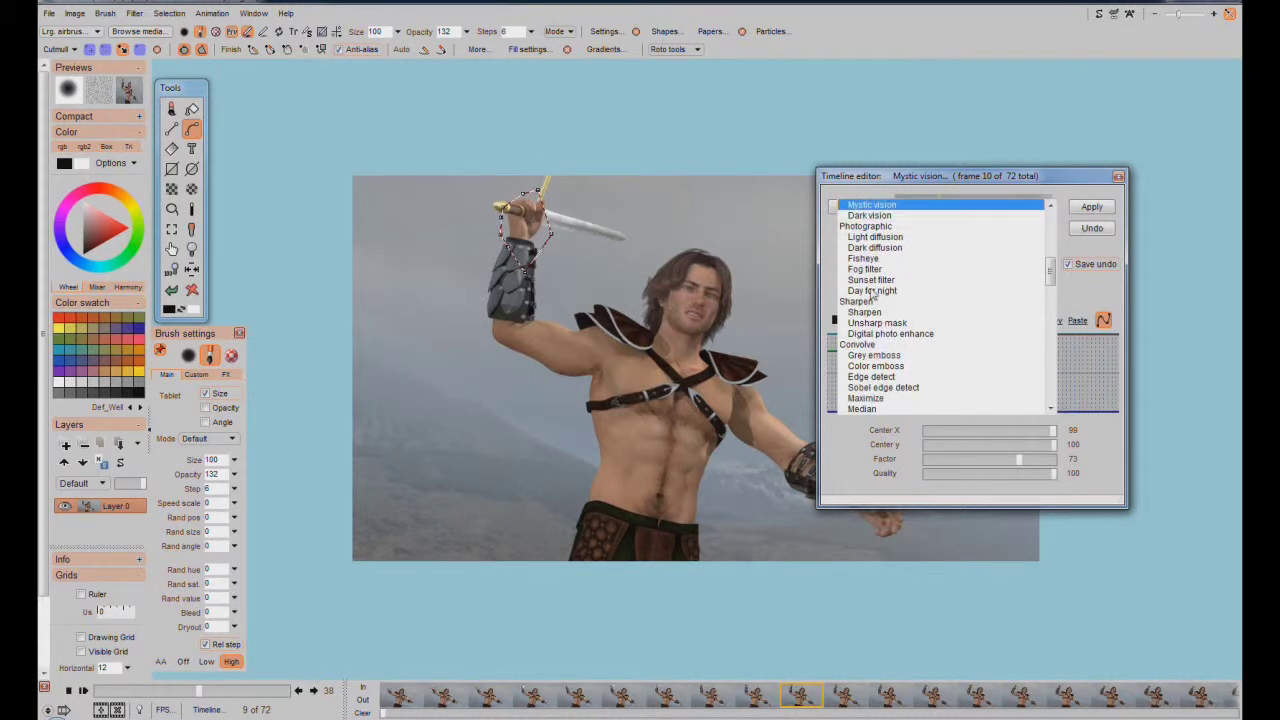
pyautogui.scroll(-1, 884, 341)
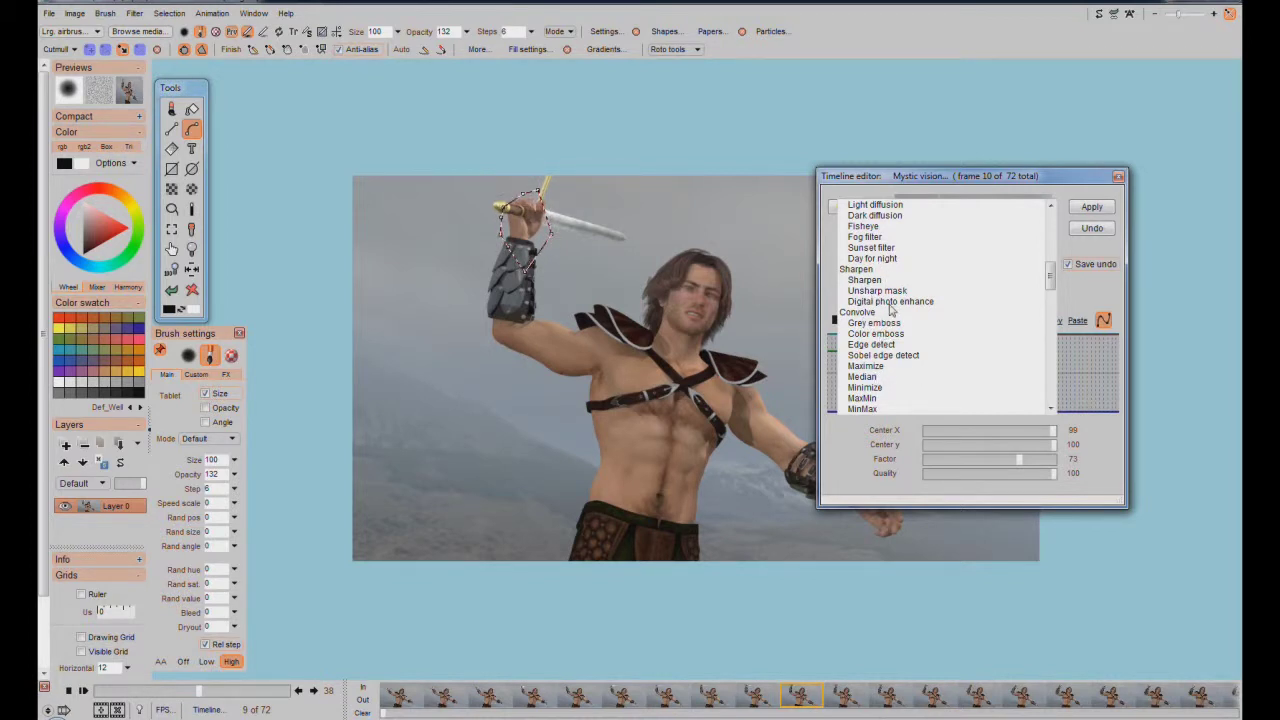
pyautogui.scroll(2, 880, 312)
pyautogui.scroll(-2, 860, 320)
pyautogui.scroll(-4, 1052, 287)
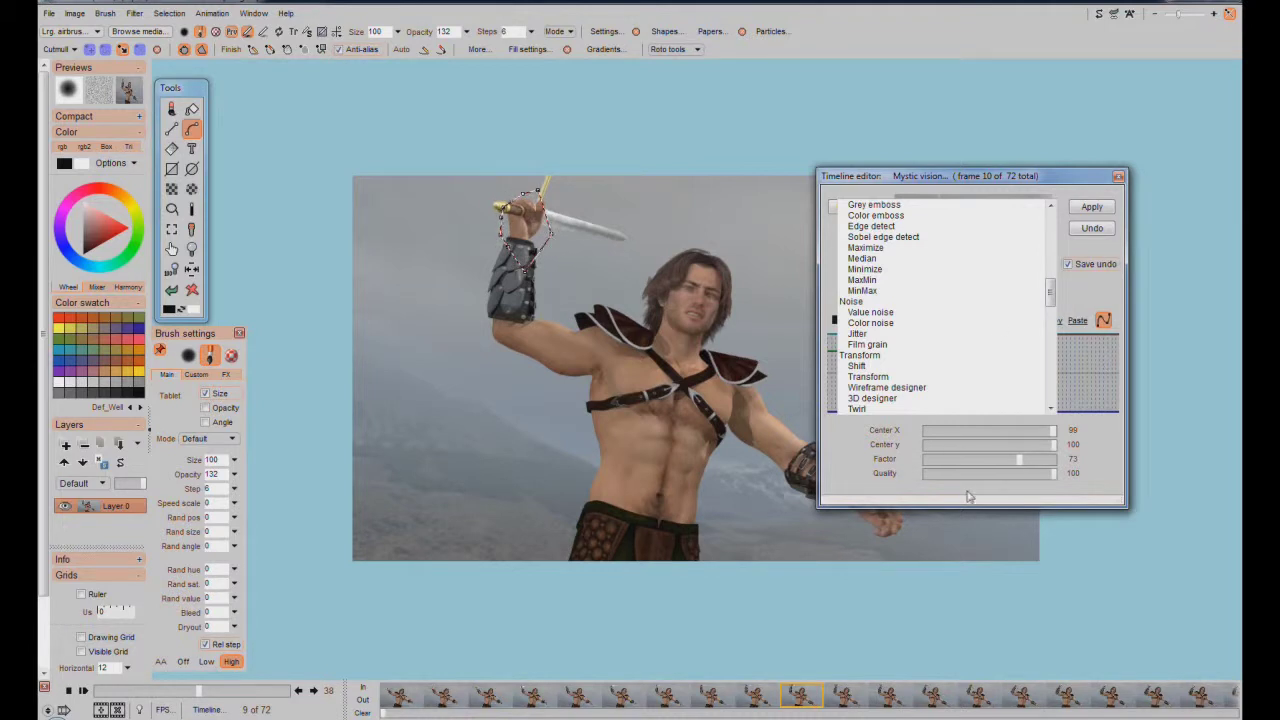
pyautogui.scroll(1, 1045, 300)
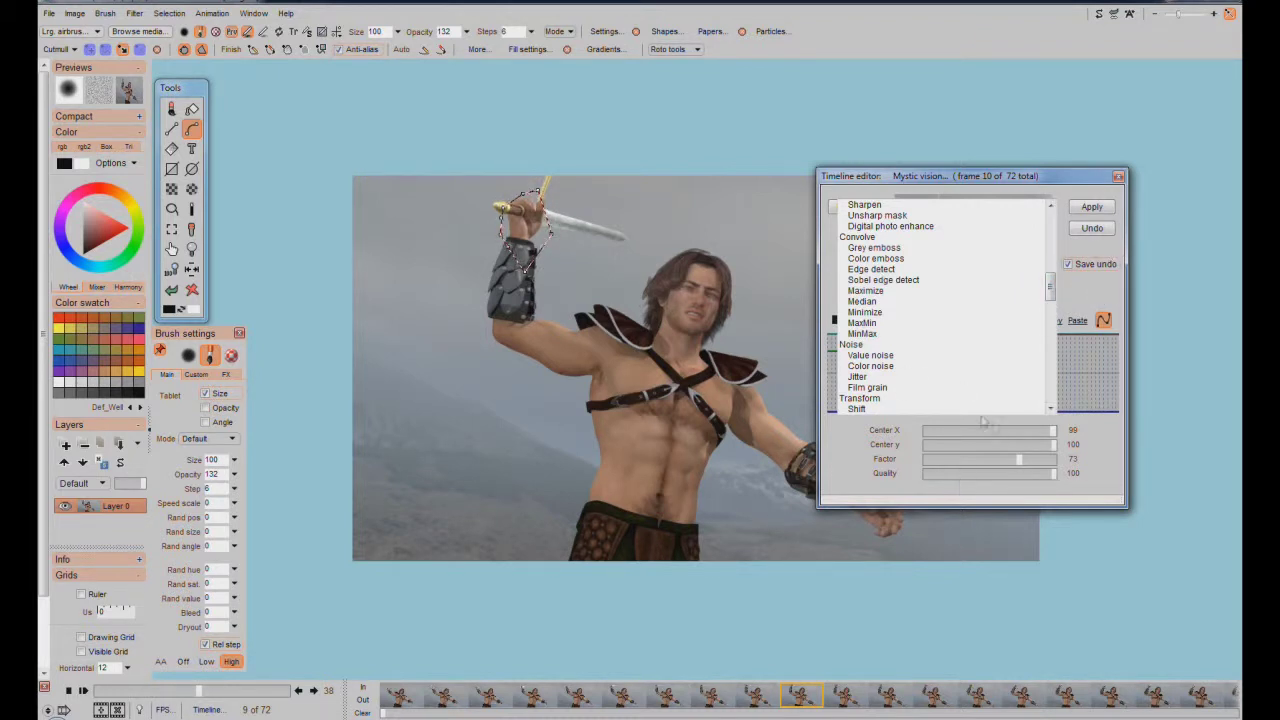
pyautogui.moveTo(1051, 289); pyautogui.dragTo(1053, 294)
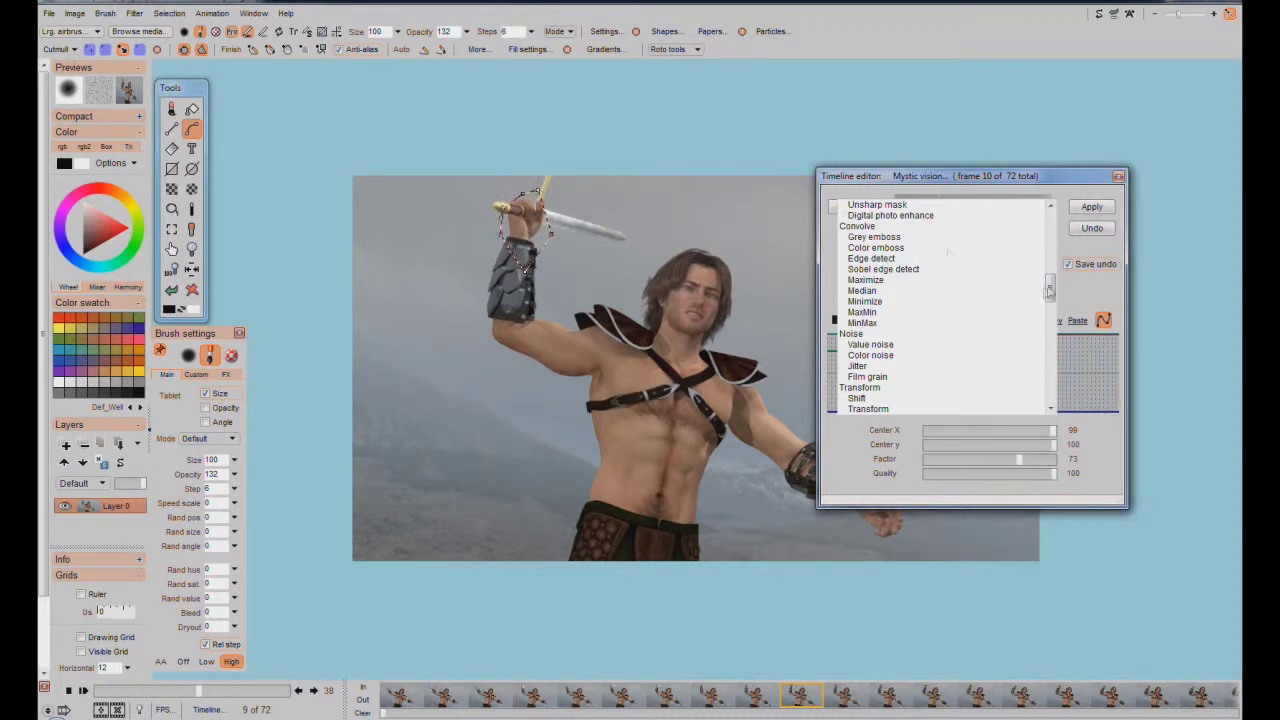
pyautogui.moveTo(1050, 290); pyautogui.dragTo(1050, 307)
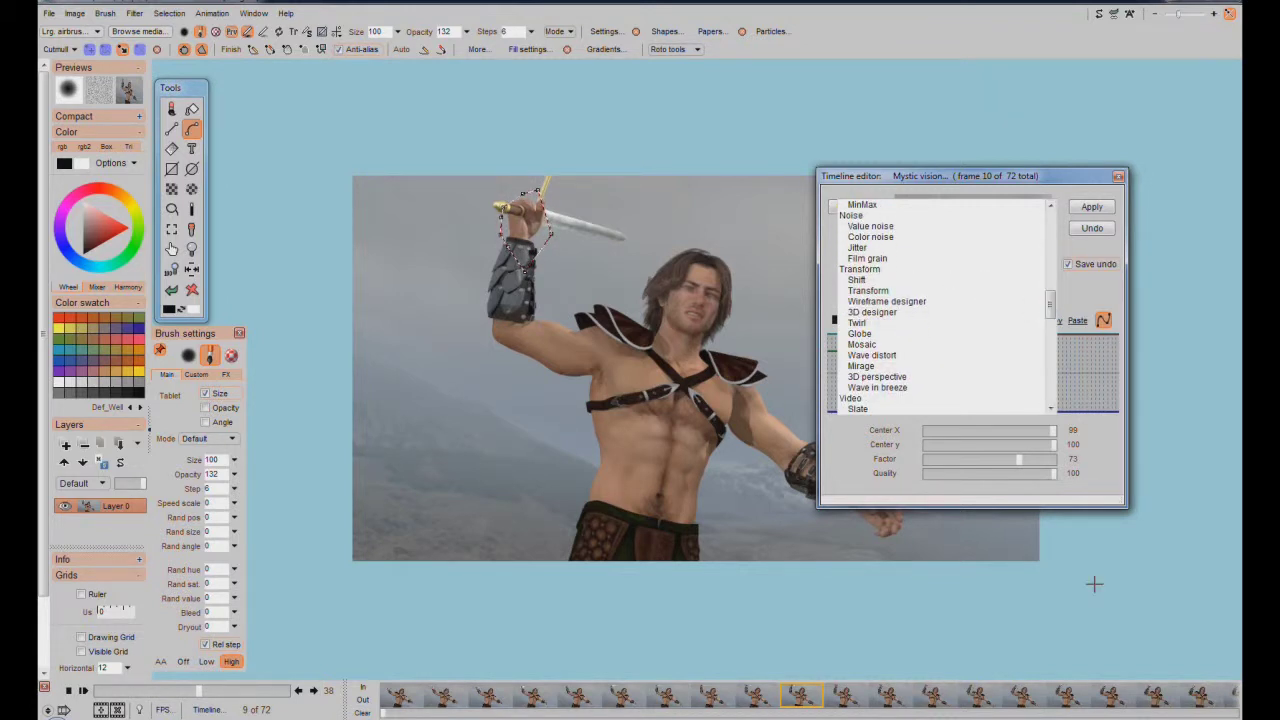
pyautogui.moveTo(1126, 508); pyautogui.dragTo(1150, 508)
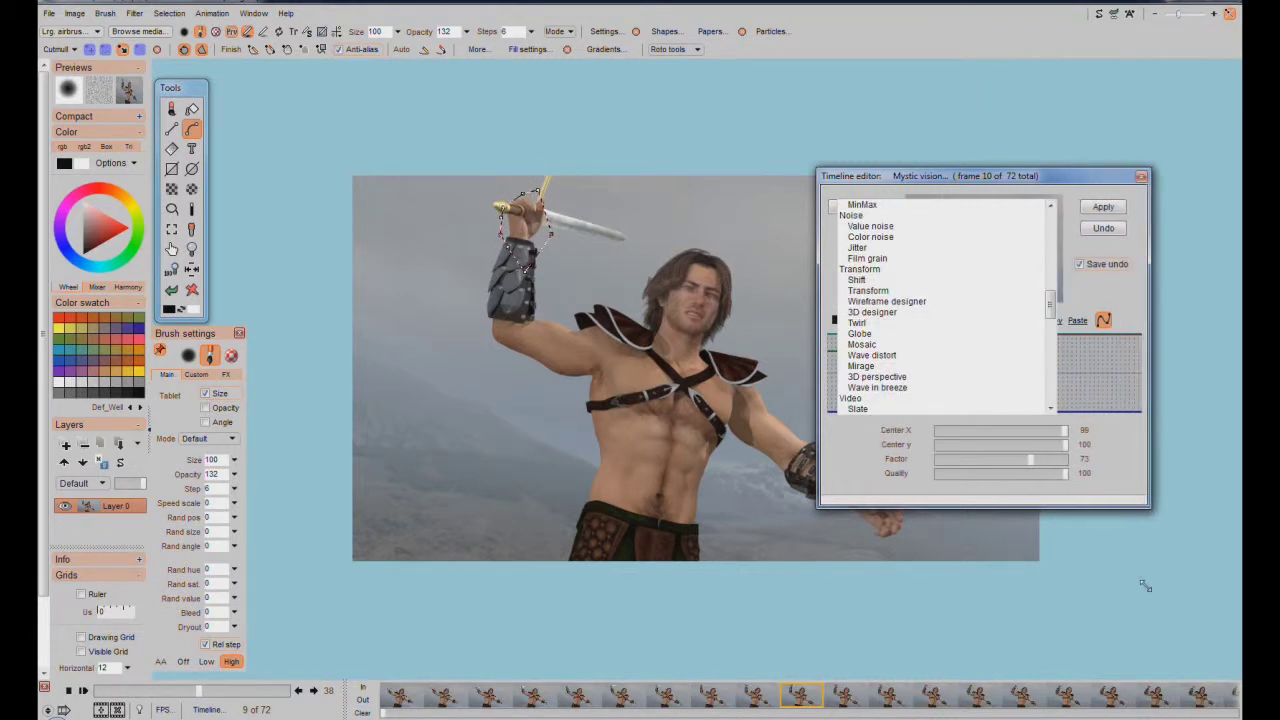
pyautogui.moveTo(1050, 305); pyautogui.dragTo(1050, 309)
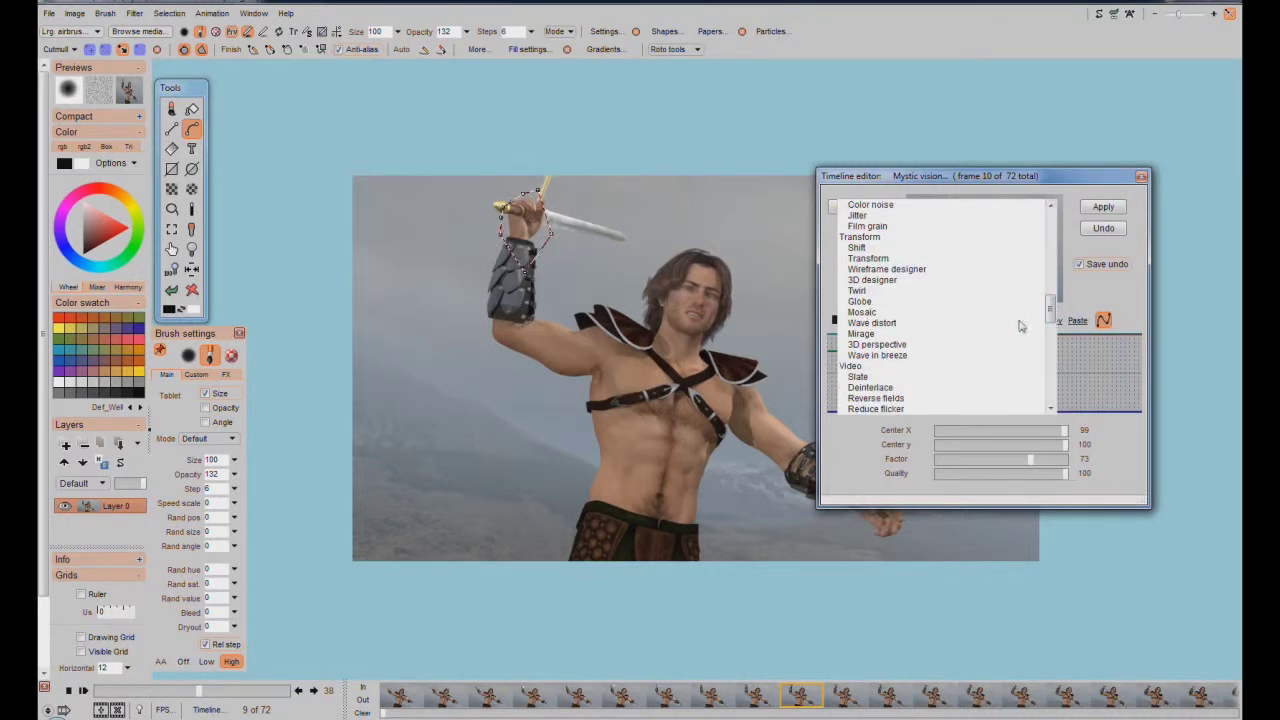
pyautogui.moveTo(1050, 312); pyautogui.dragTo(1053, 338)
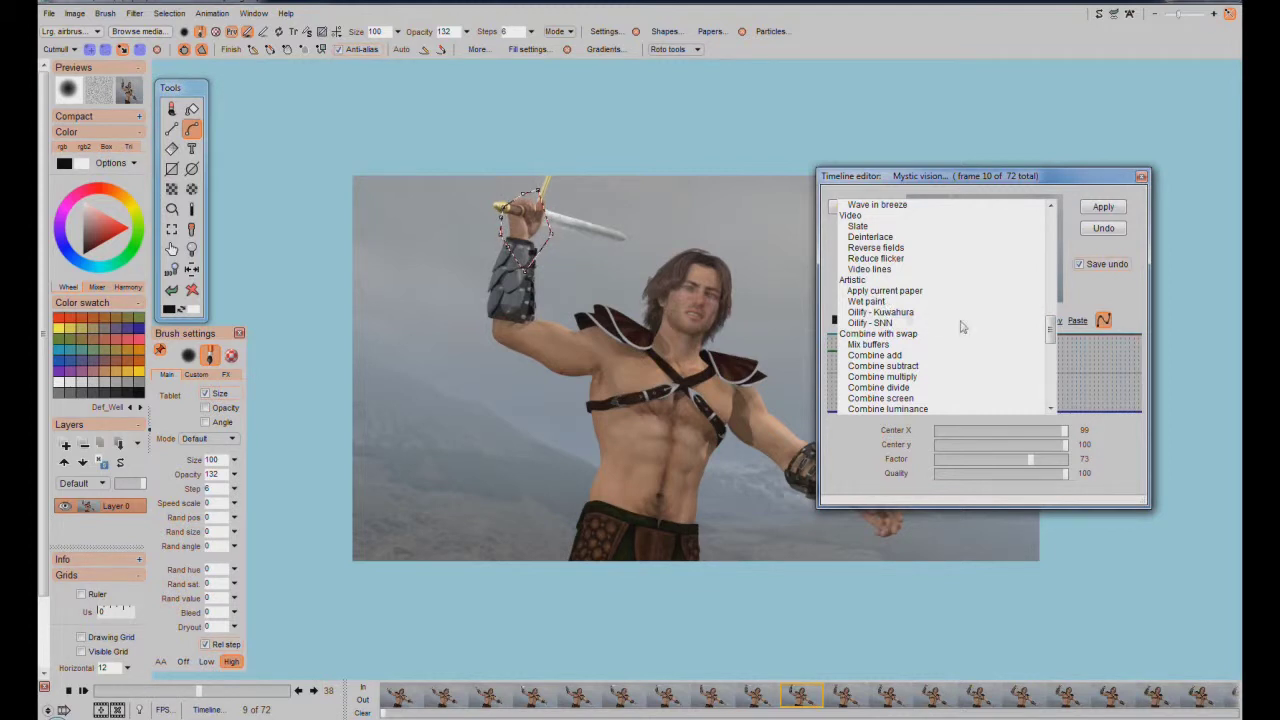
pyautogui.moveTo(1052, 339); pyautogui.dragTo(1052, 333)
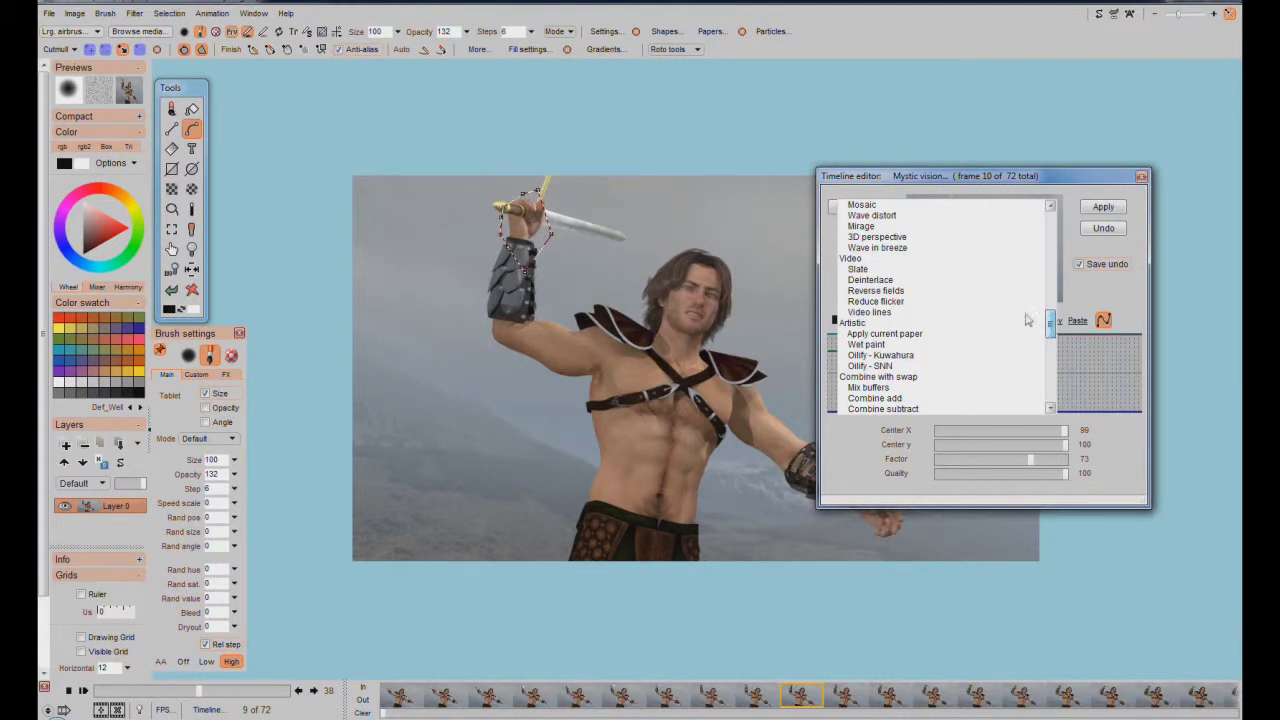
pyautogui.scroll(-3, 1048, 335)
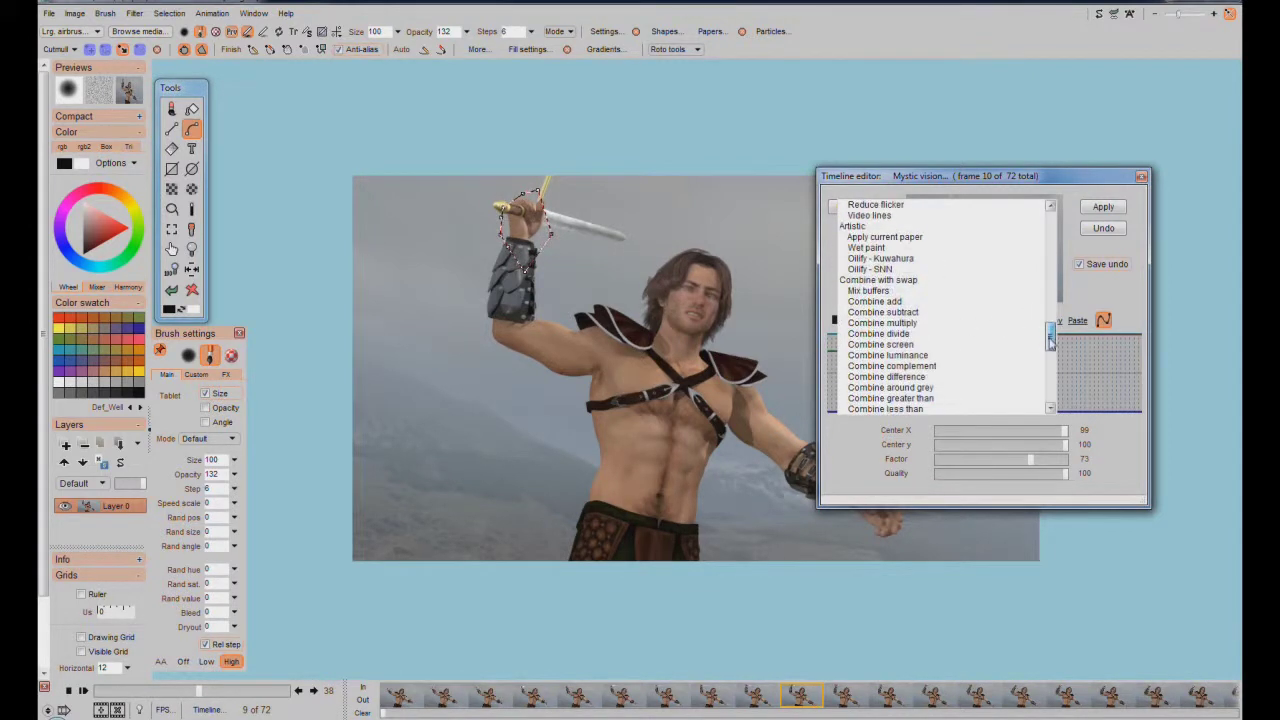
pyautogui.scroll(-5, 1040, 360)
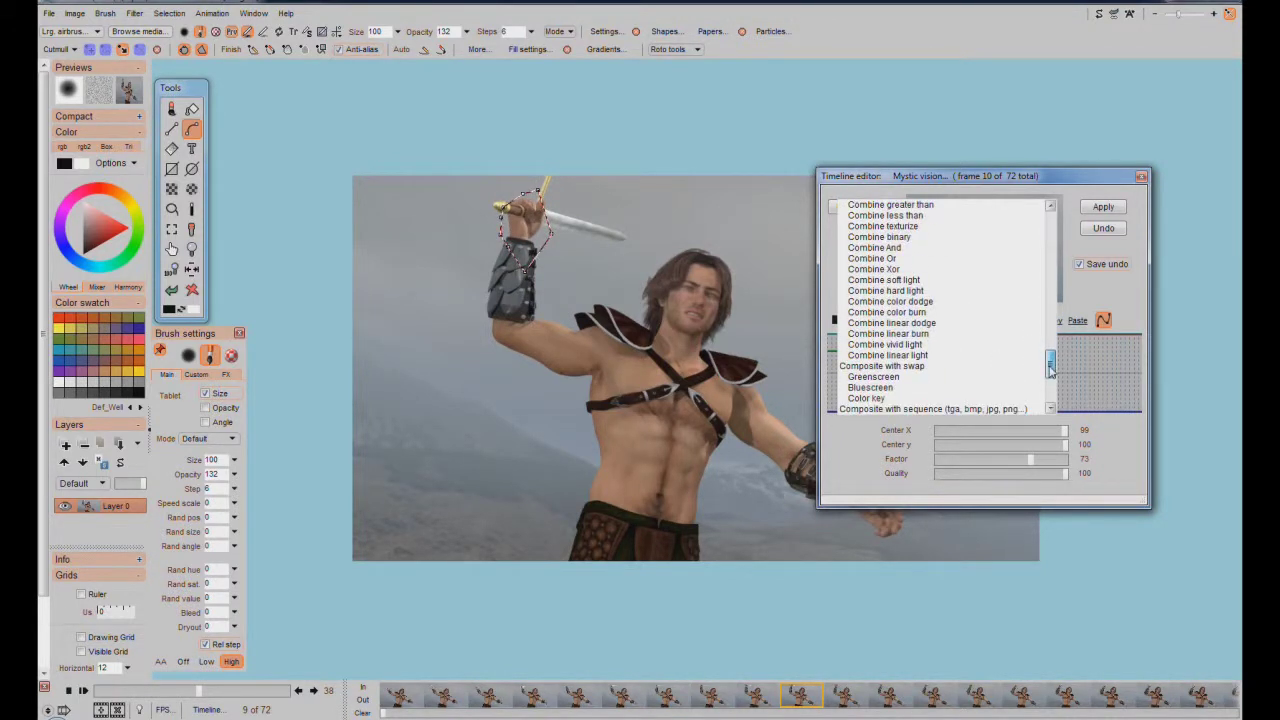
pyautogui.scroll(2, 1050, 368)
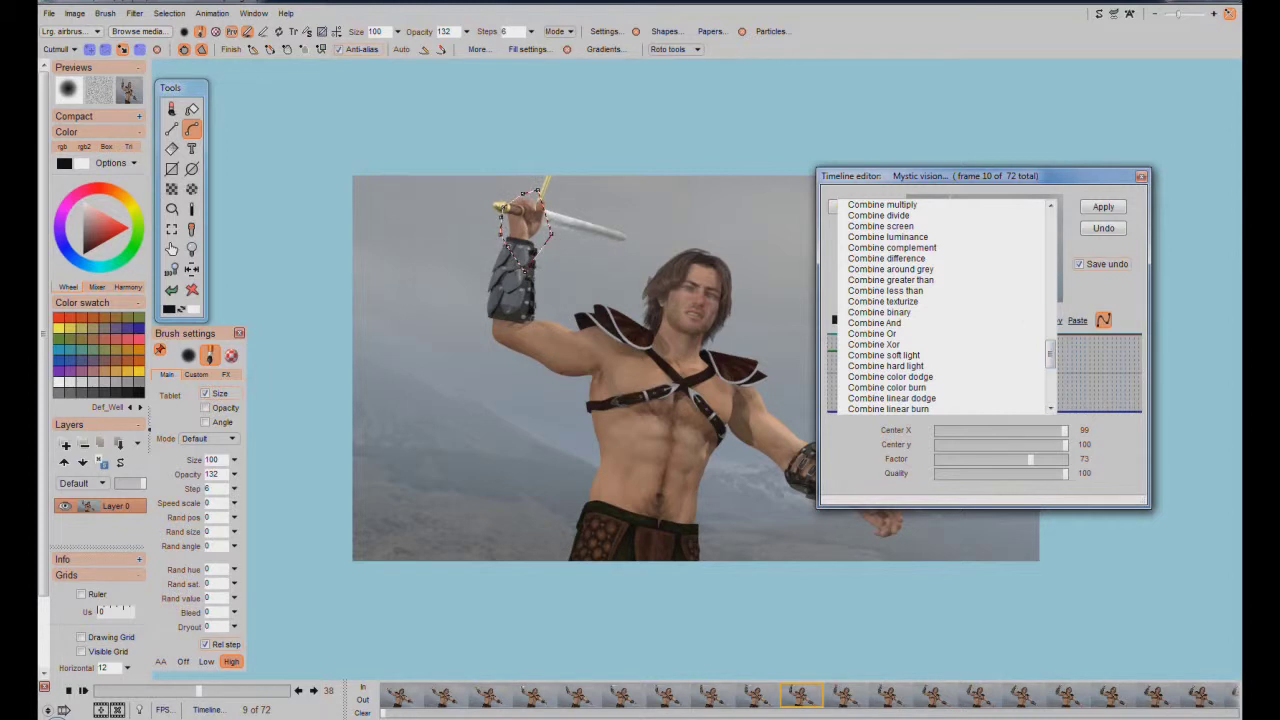
pyautogui.moveTo(1050, 352); pyautogui.dragTo(1050, 386)
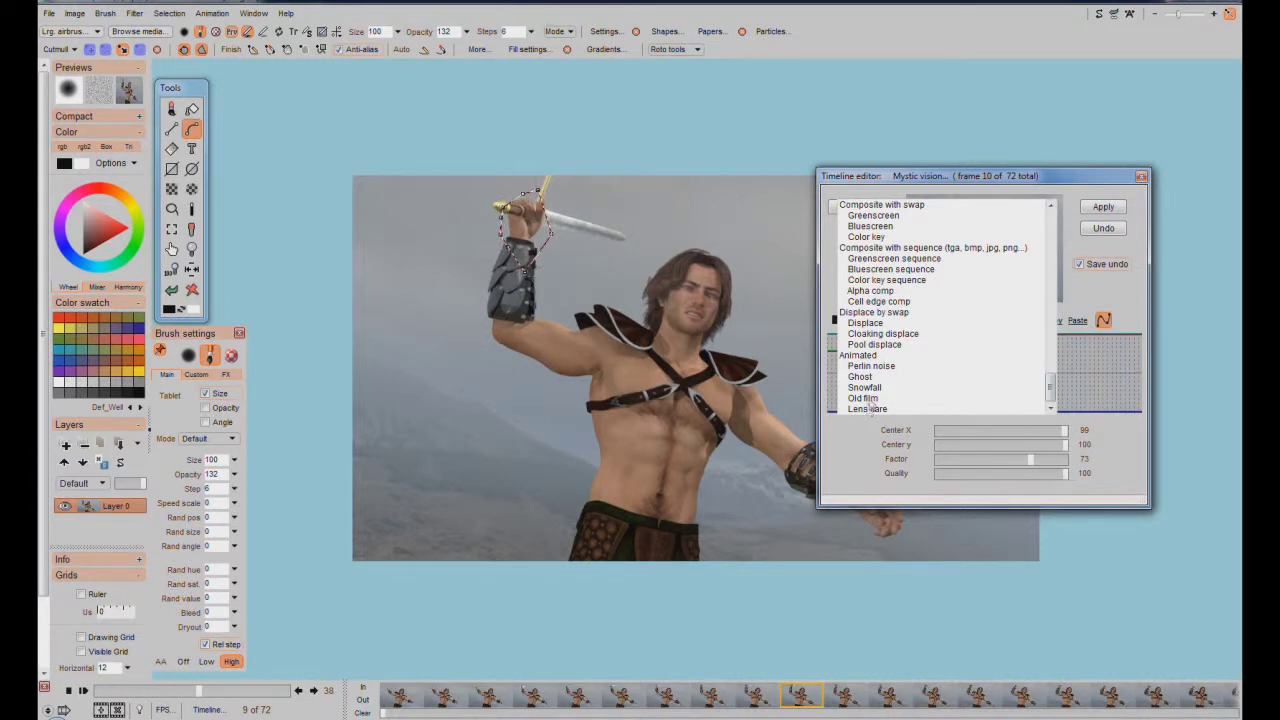
pyautogui.moveTo(1050, 388); pyautogui.dragTo(1070, 218)
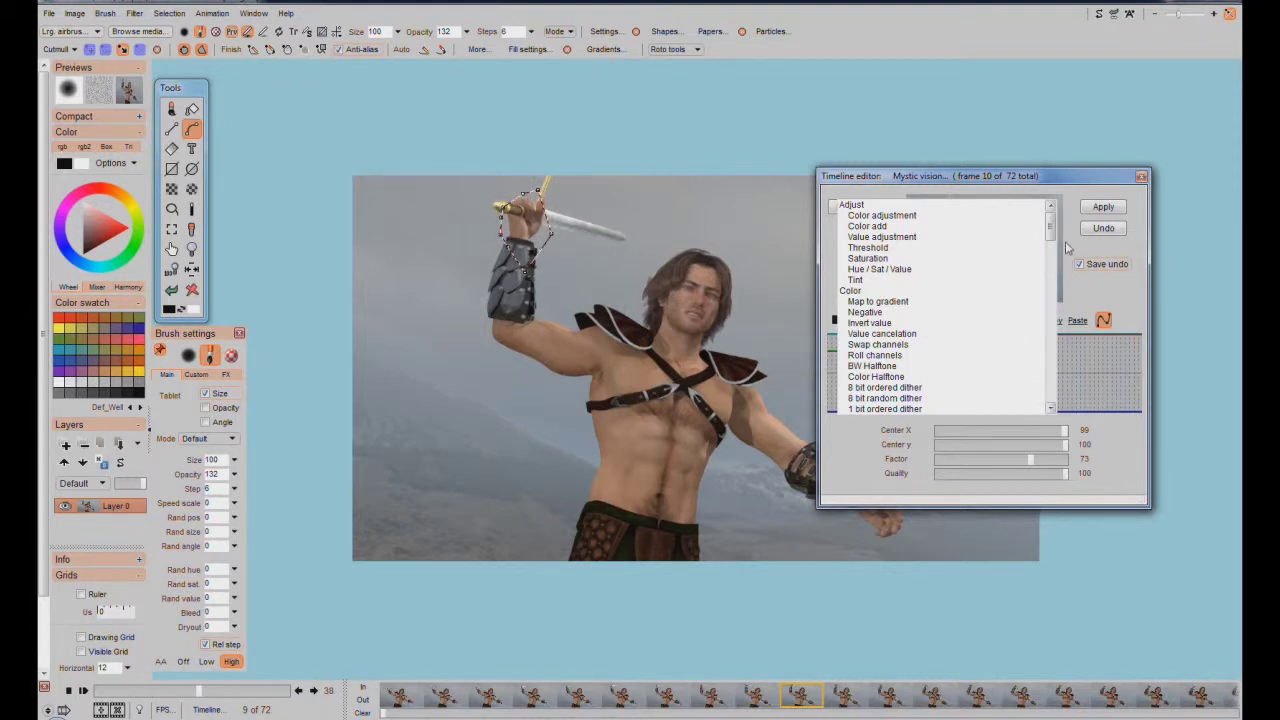
pyautogui.moveTo(1050, 230); pyautogui.dragTo(1050, 290)
pyautogui.scroll(5, 922, 316)
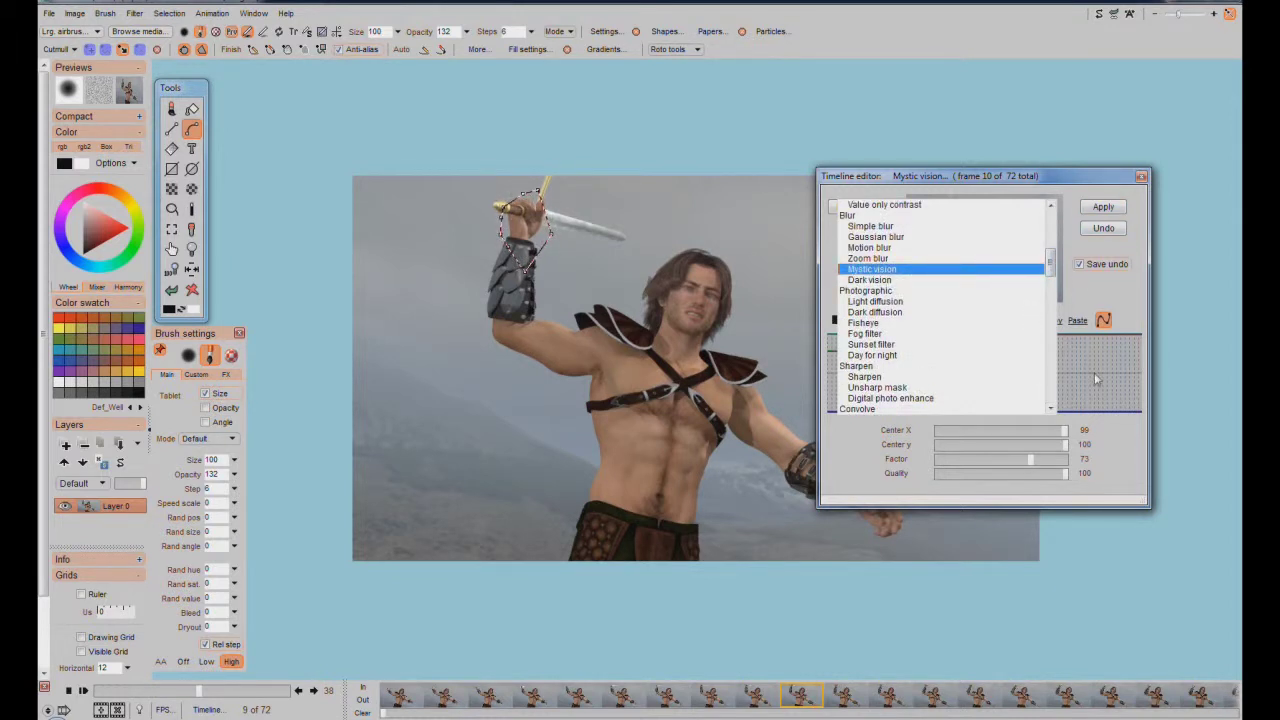
pyautogui.click(1096, 300)
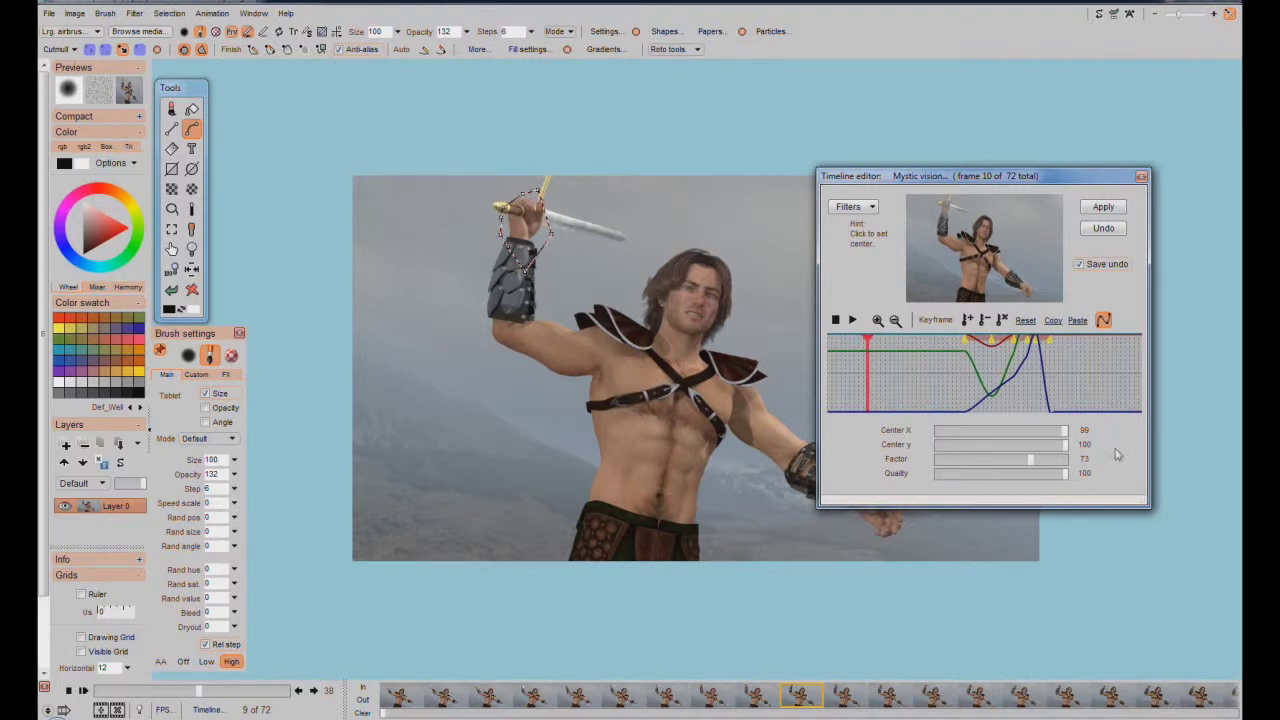
# - Apply the keyframed Mystic vision filter with spline interpolation to the animation and close the timeline editor
pyautogui.click(1103, 320)
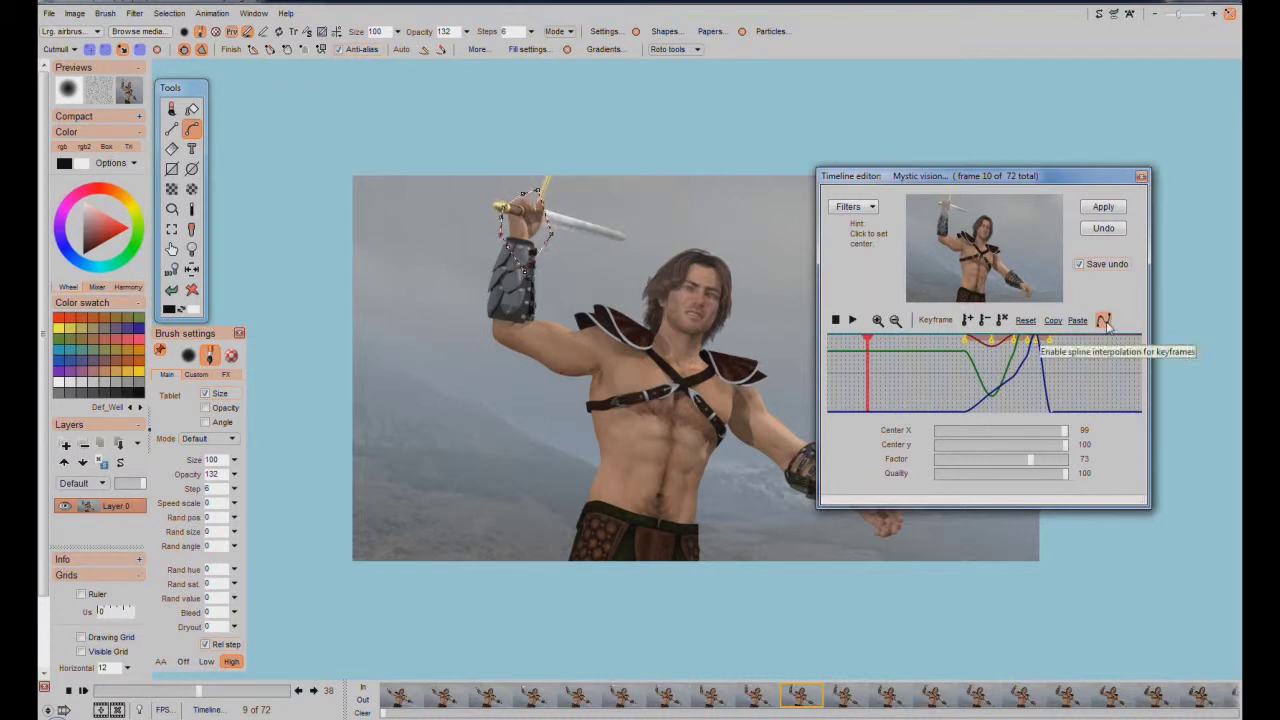
pyautogui.click(1106, 209)
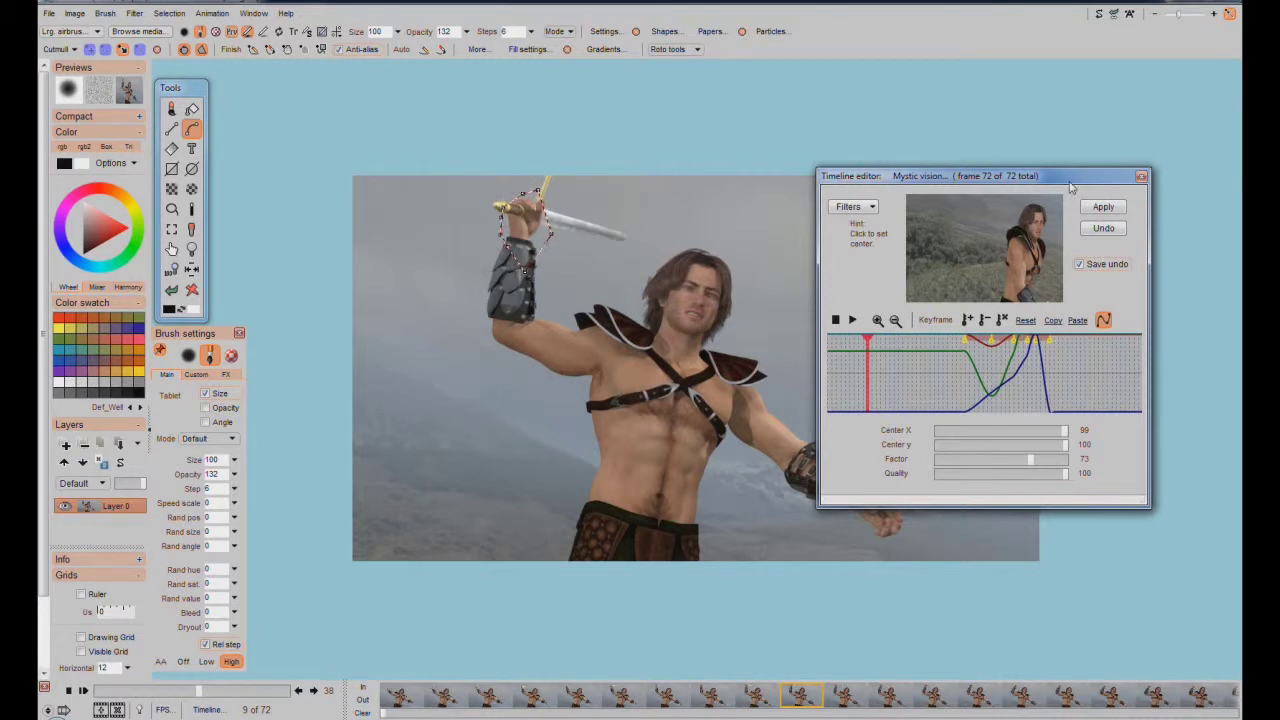
pyautogui.click(1141, 176)
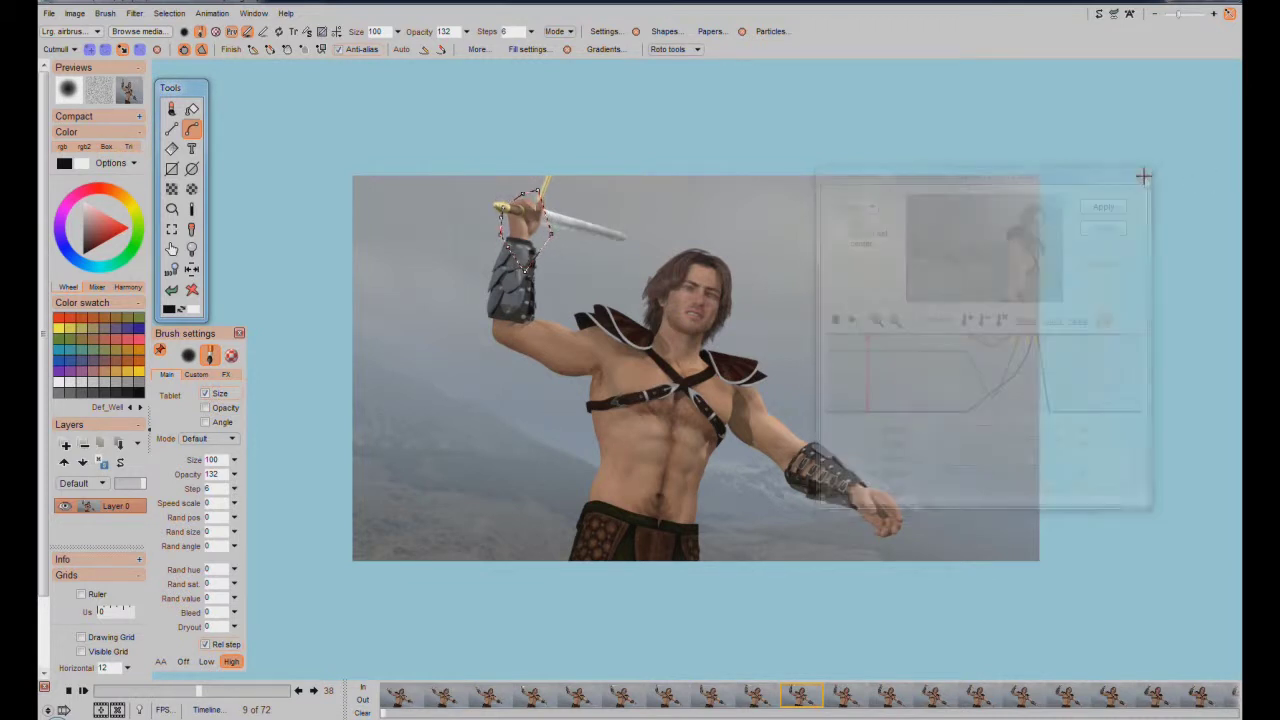
pyautogui.click(207, 709)
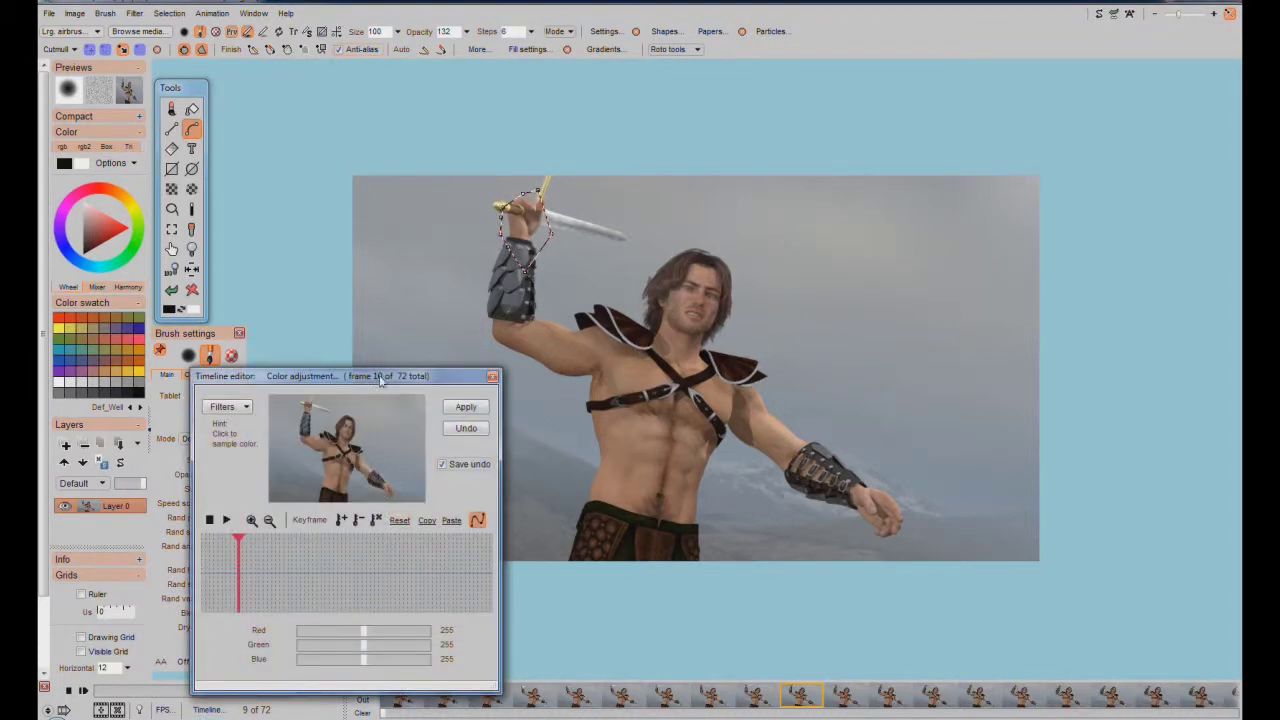
pyautogui.moveTo(380, 380); pyautogui.dragTo(960, 168)
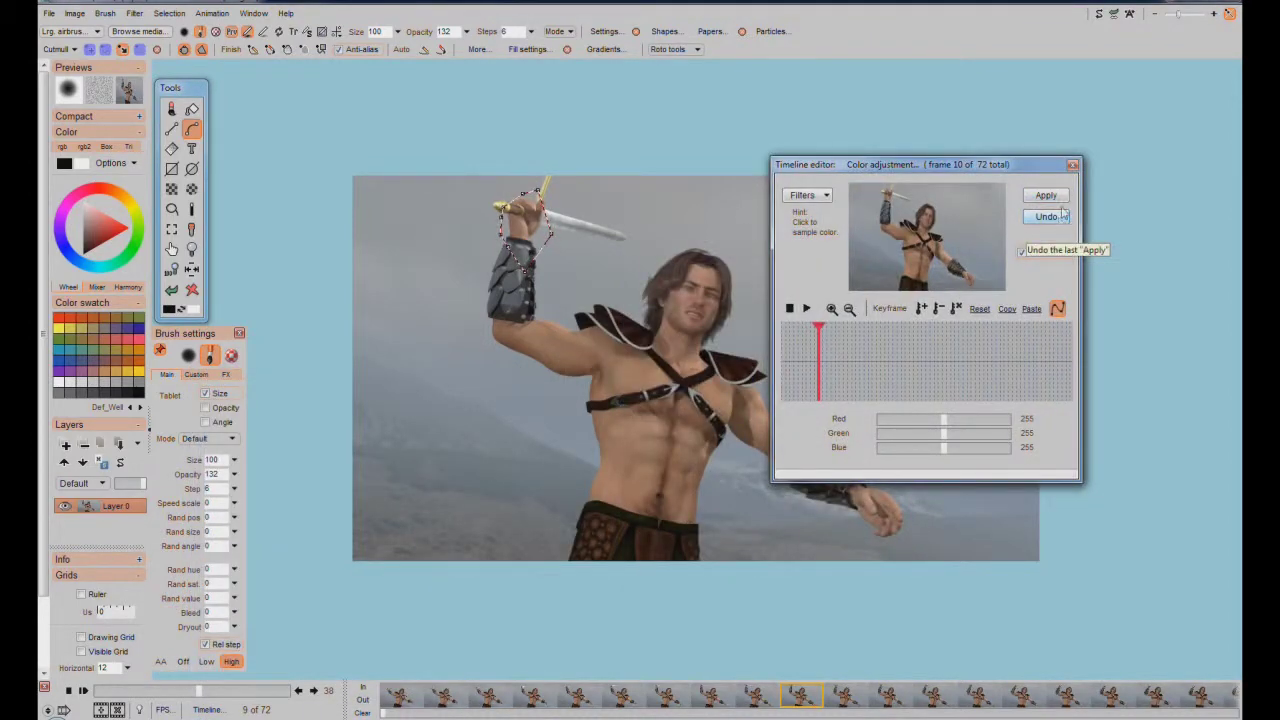
pyautogui.click(1072, 164)
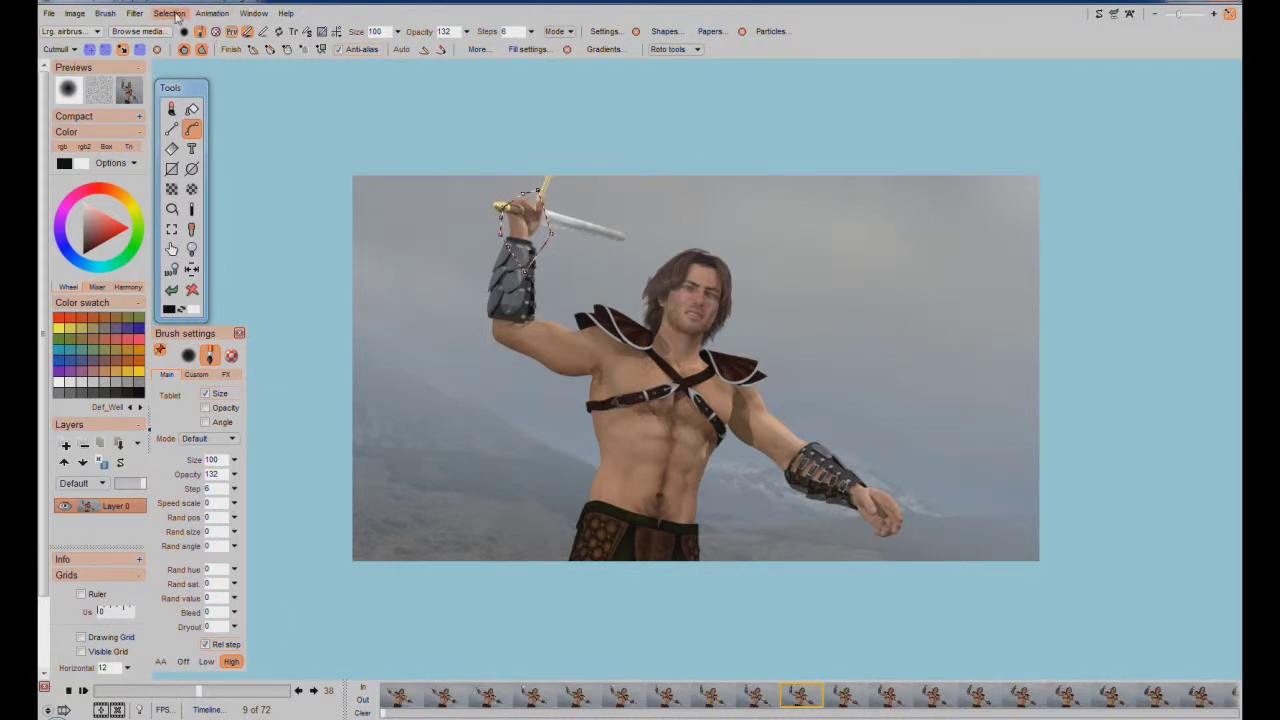
# - Clear the roto selection and switch to the rectangular selection tool so the curve is hidden
pyautogui.click(172, 14)
pyautogui.click(226, 131)
pyautogui.click(172, 189)
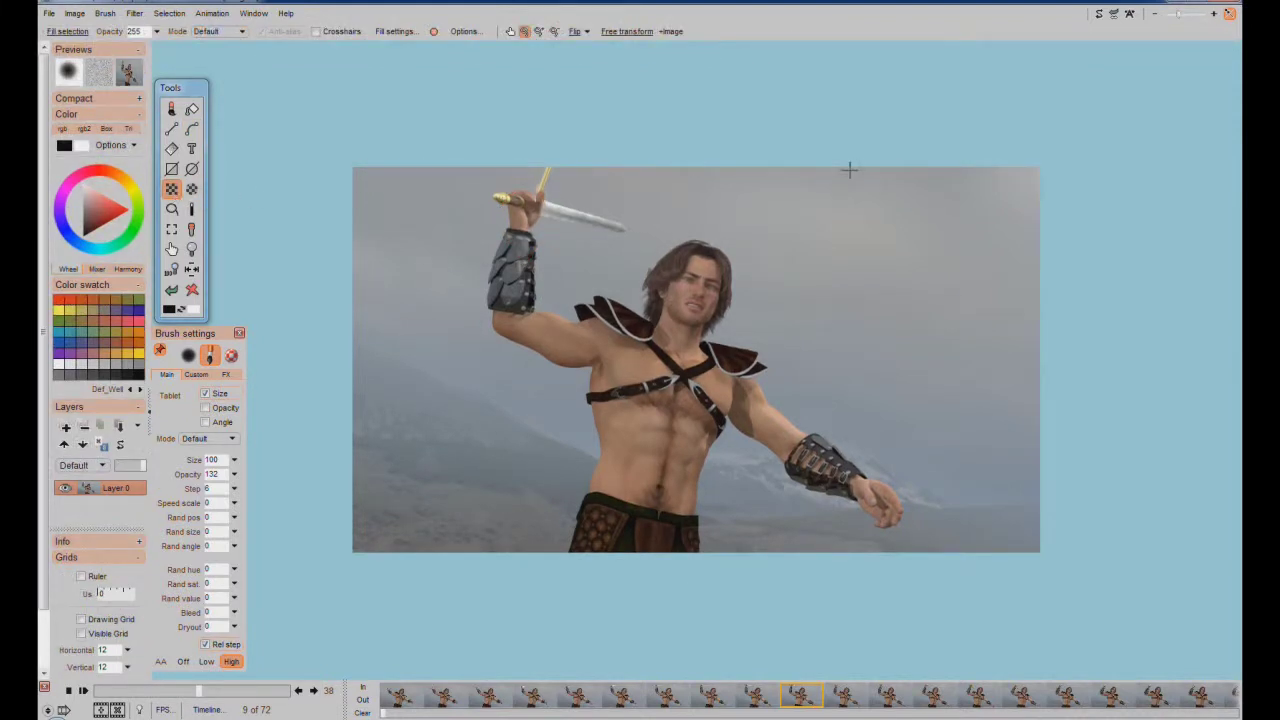
pyautogui.click(190, 131)
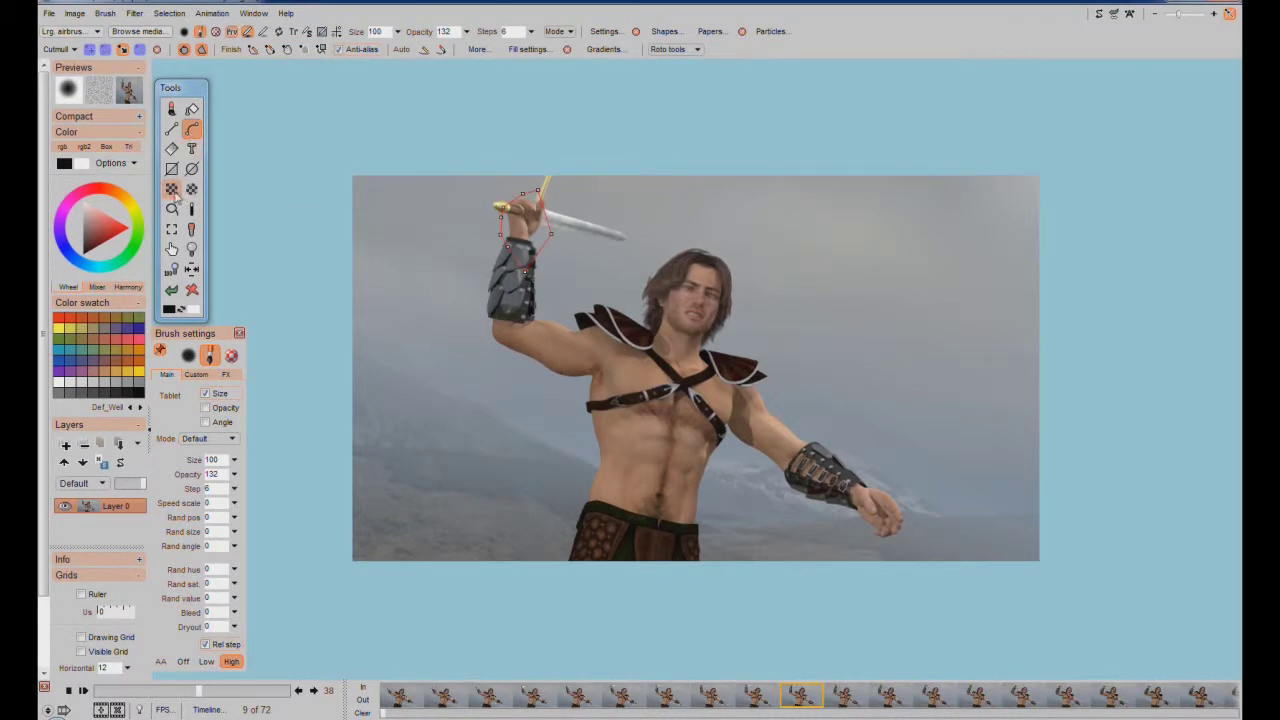
pyautogui.click(172, 189)
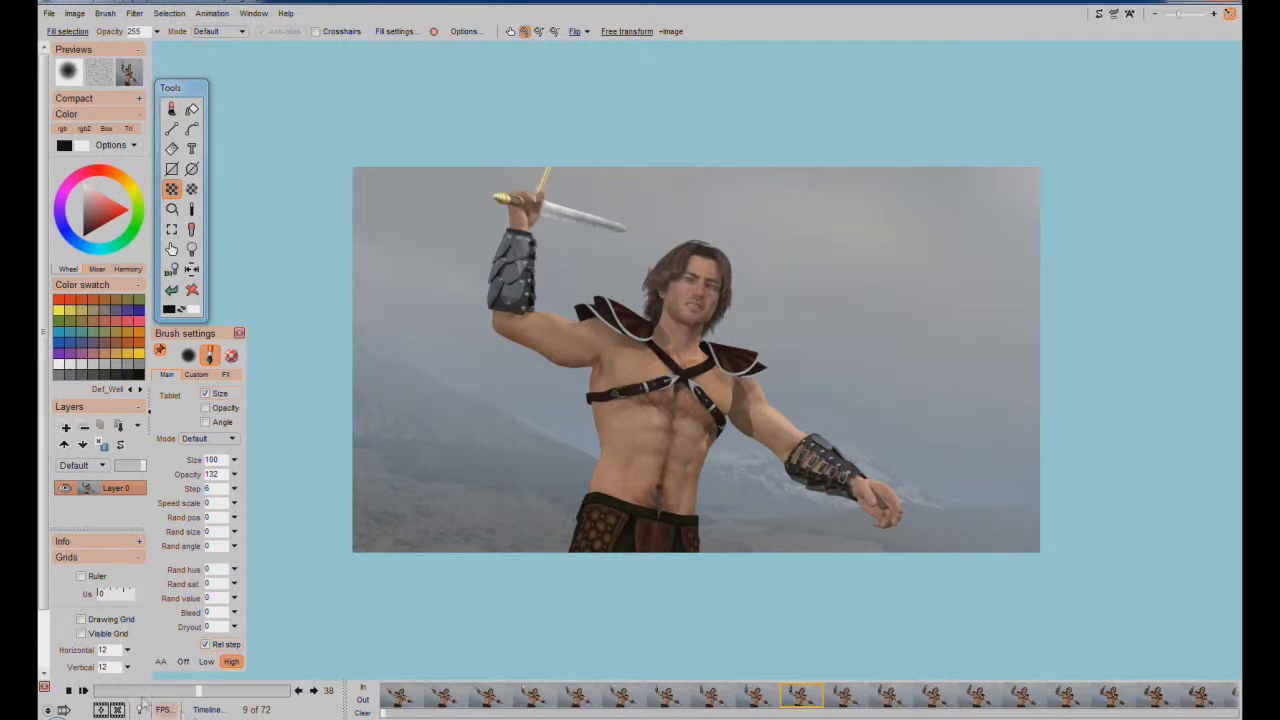
# - Rewind the animation to the first frame and play it to review the sword's motion trail
pyautogui.moveTo(192, 691); pyautogui.dragTo(95, 691)
pyautogui.click(83, 691)
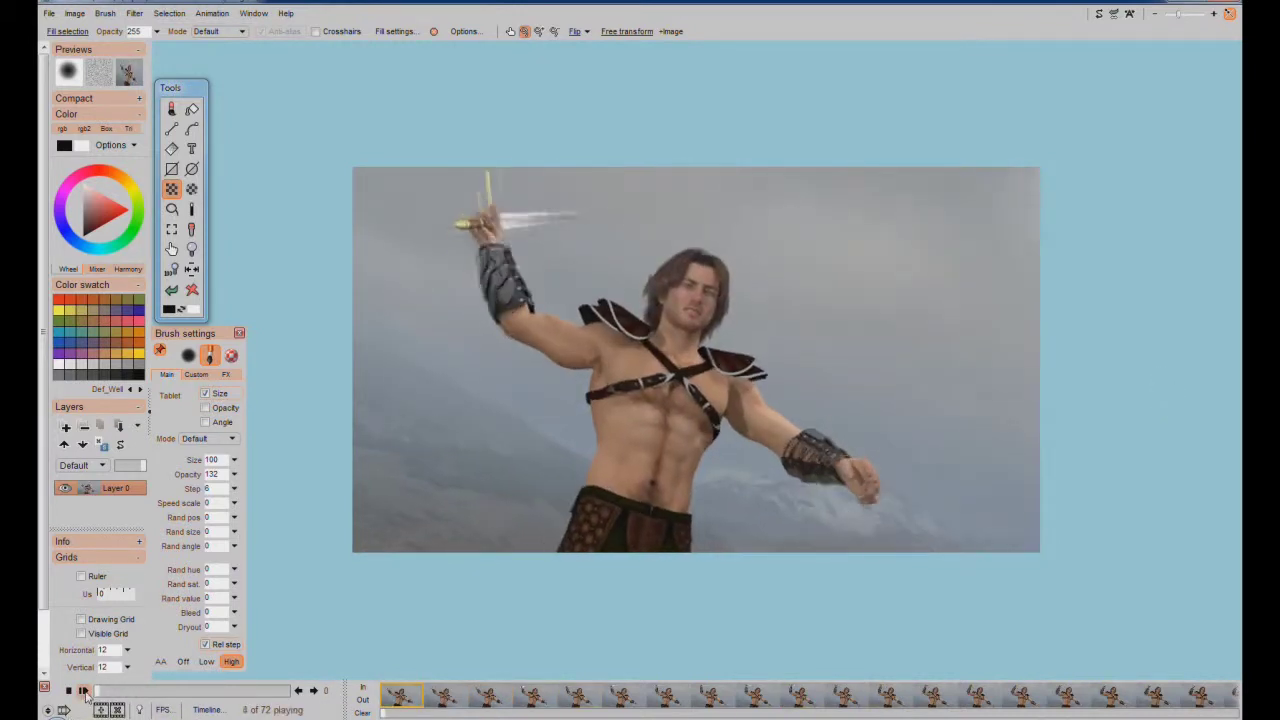